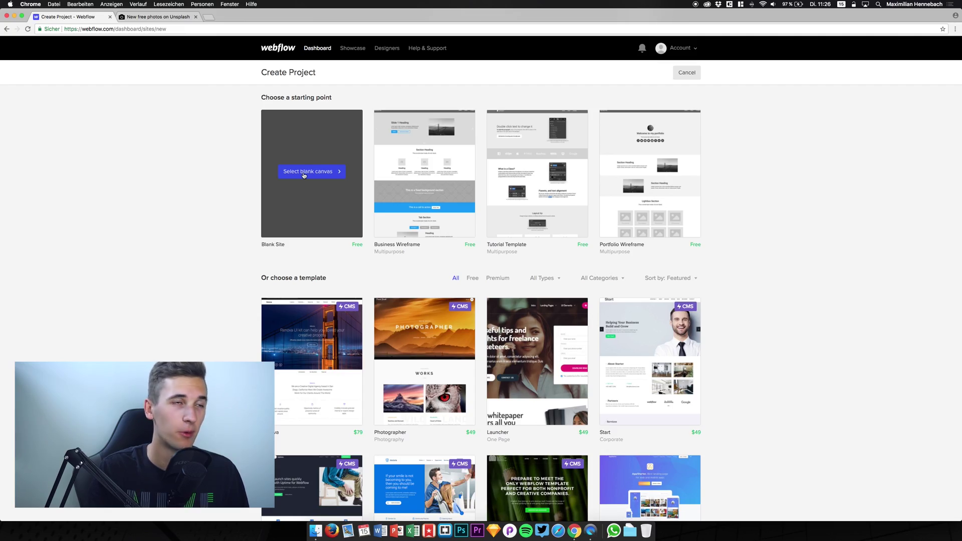
# Create a blank-canvas project with the default name, opening its empty Home page
pyautogui.click(304, 172)
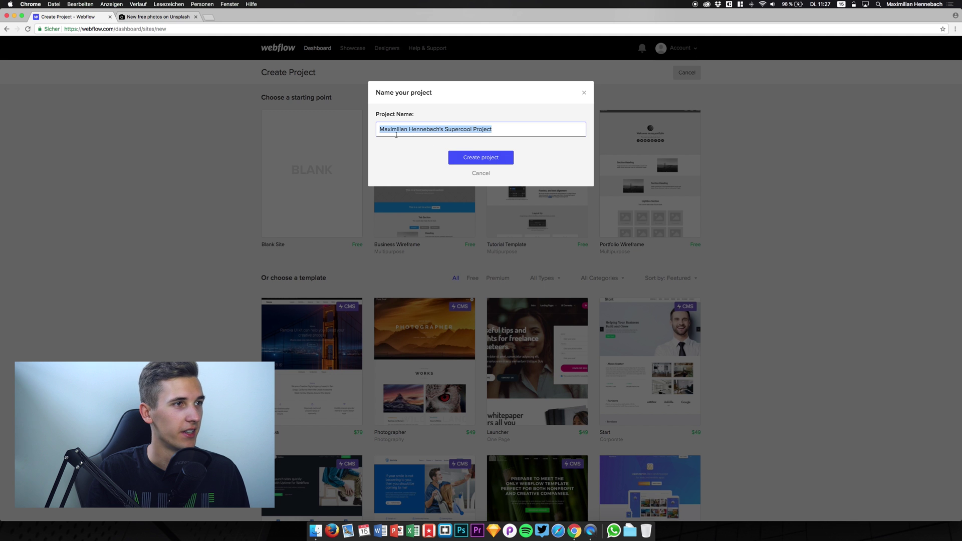
pyautogui.click(495, 159)
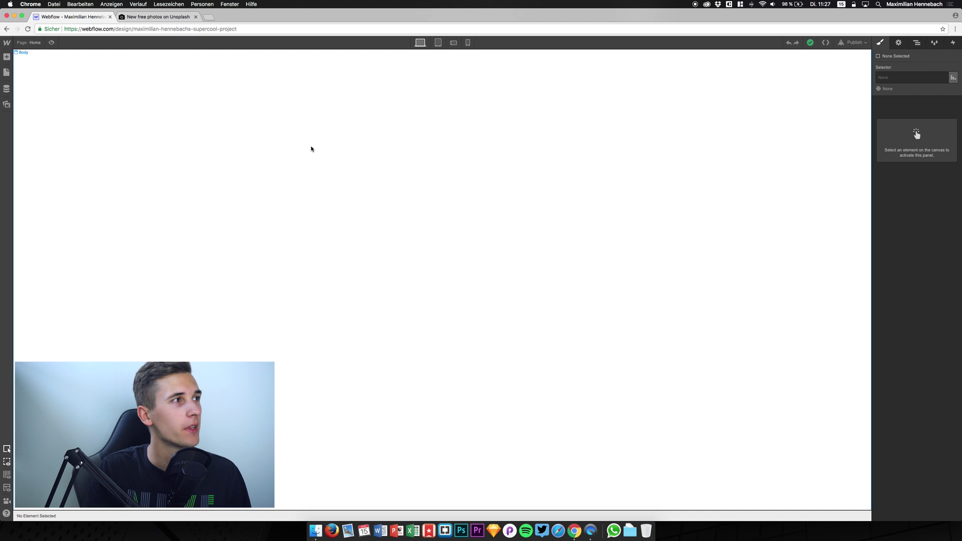
# Browse the Add Elements list, close it, and switch to the Unsplash free-photos tab
pyautogui.click(6, 57)
pyautogui.scroll(-5, 35, 360)
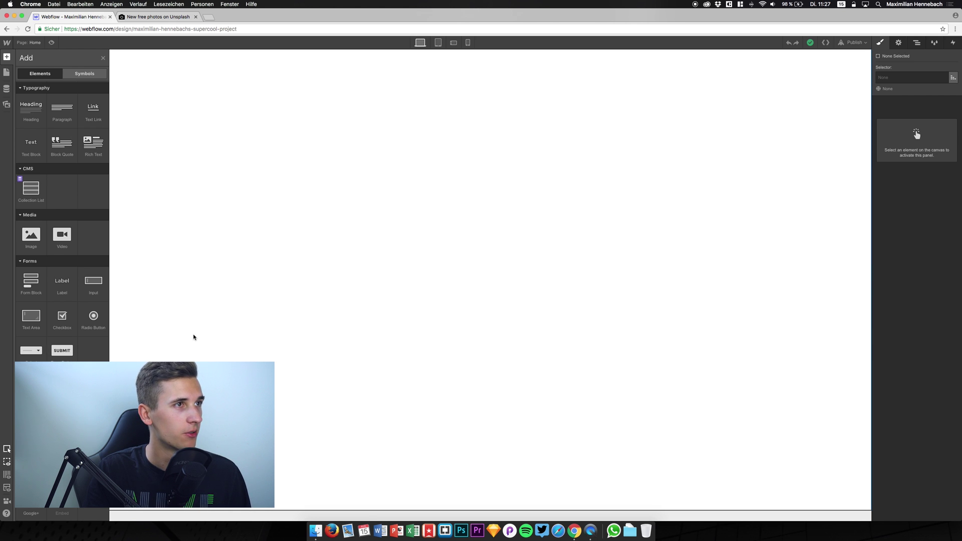
pyautogui.click(103, 58)
pyautogui.click(140, 18)
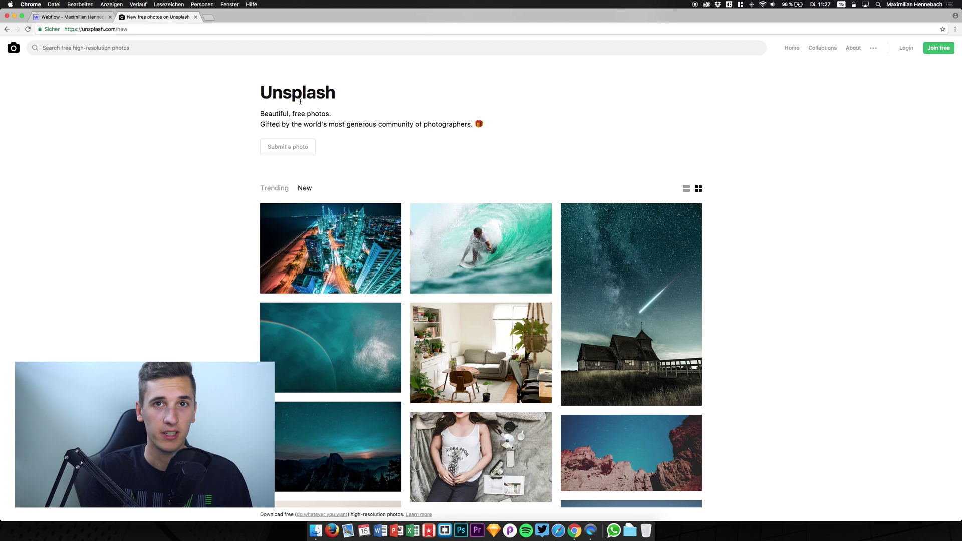
# Download the starry night mountain photo from Unsplash and return to the Webflow Designer
pyautogui.moveTo(349, 288)
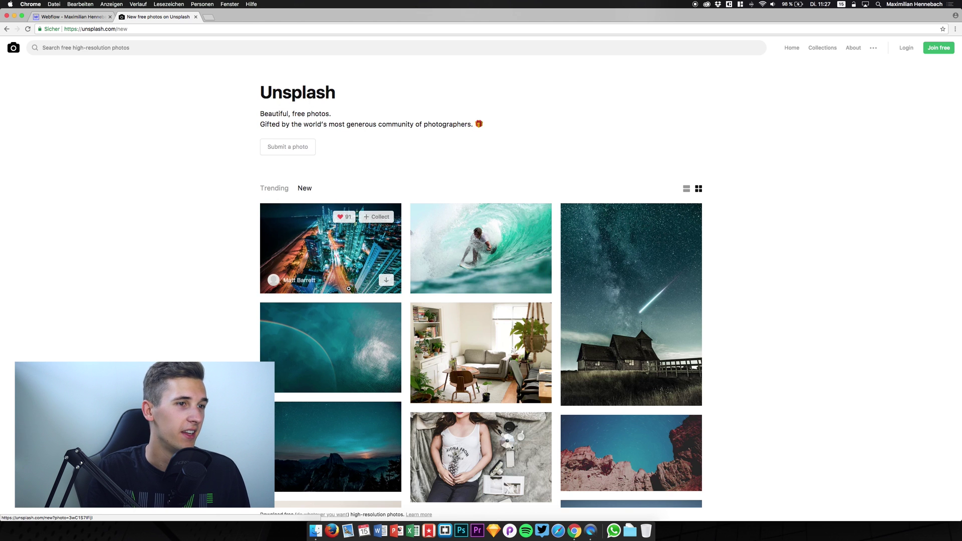
pyautogui.scroll(-3, 348, 288)
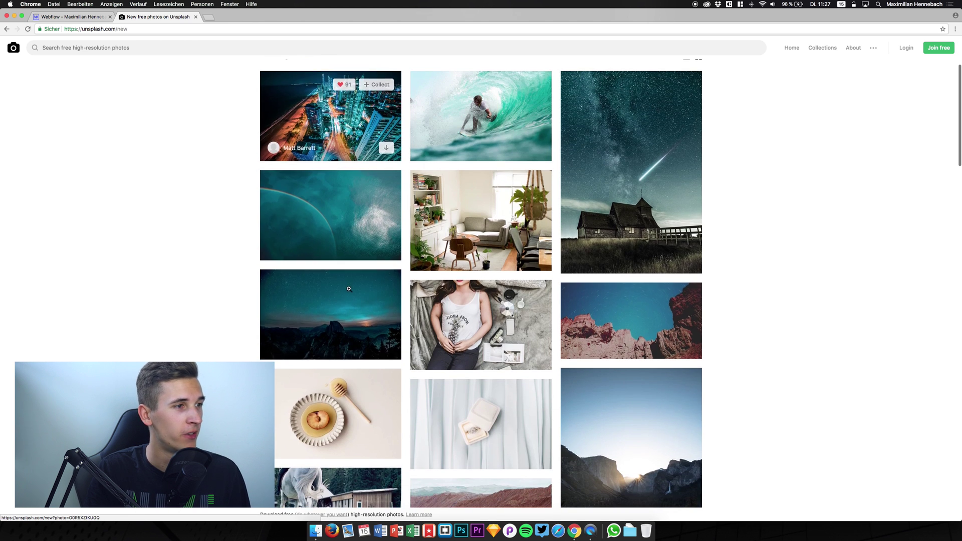
pyautogui.scroll(-2, 383, 332)
pyautogui.scroll(1, 383, 333)
pyautogui.click(384, 328)
pyautogui.rightClick(494, 240)
pyautogui.click(514, 270)
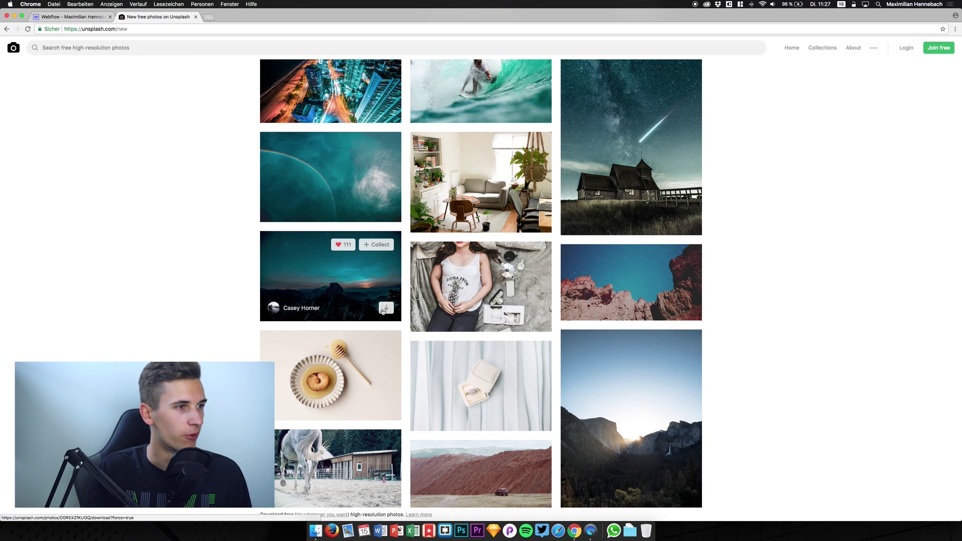
pyautogui.click(387, 309)
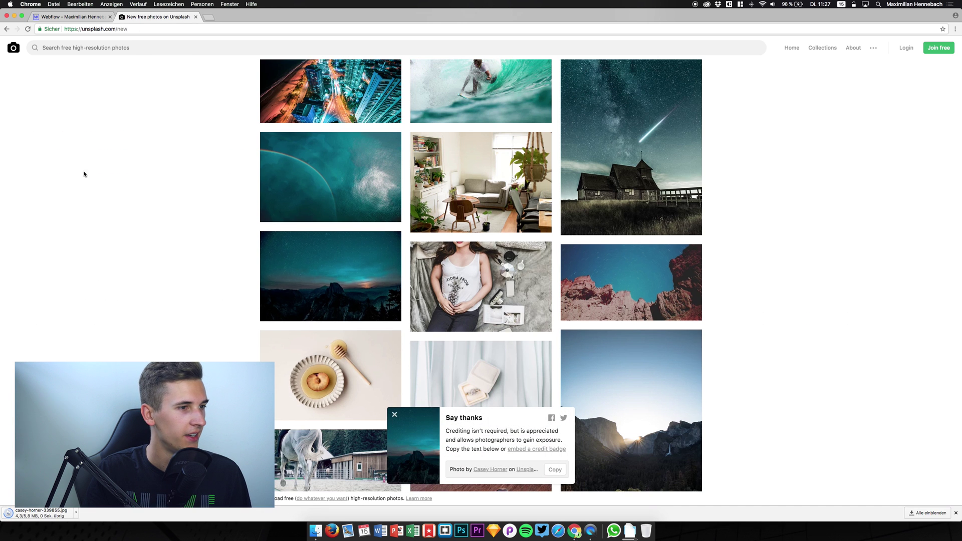
pyautogui.click(70, 16)
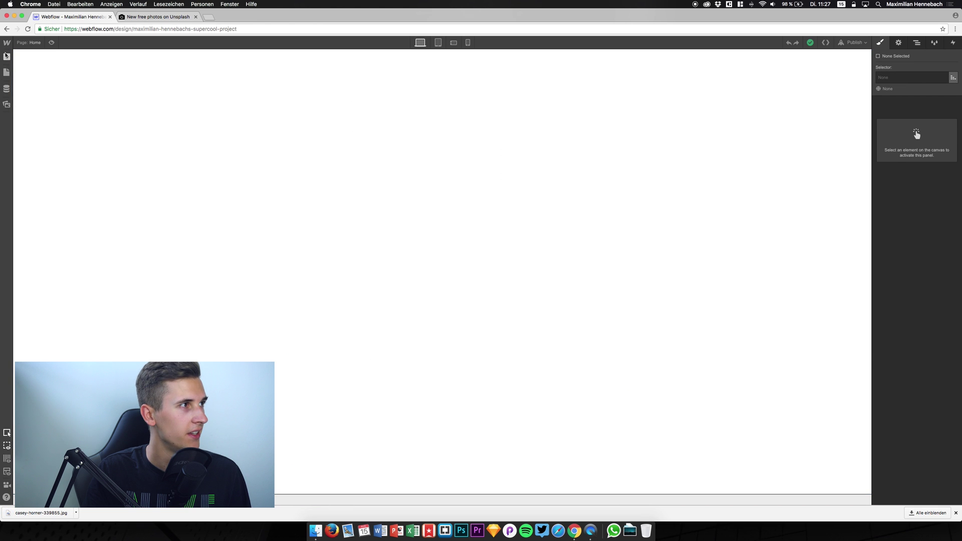
# Select the page Body and review its Style panel down to the Background section
pyautogui.click(52, 69)
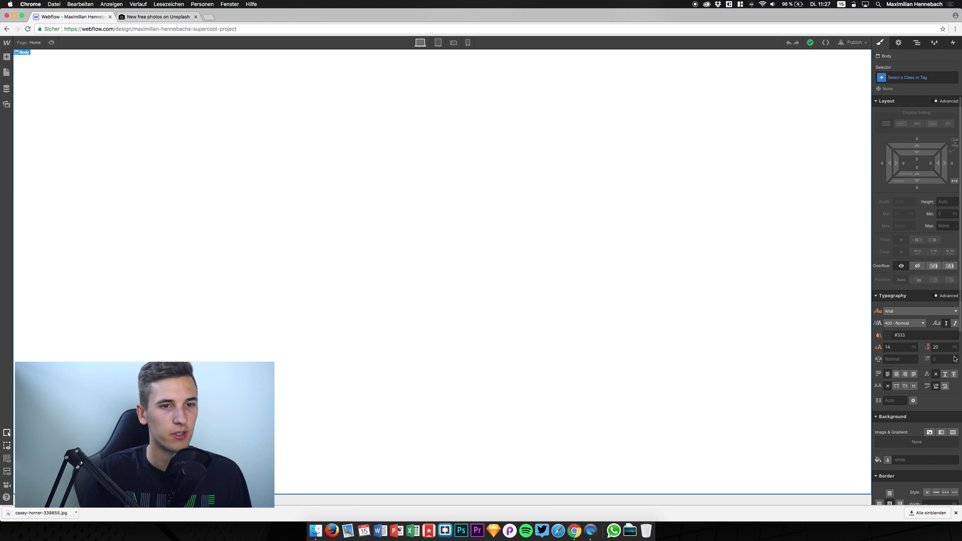
pyautogui.scroll(-5, 923, 400)
pyautogui.scroll(-2, 924, 401)
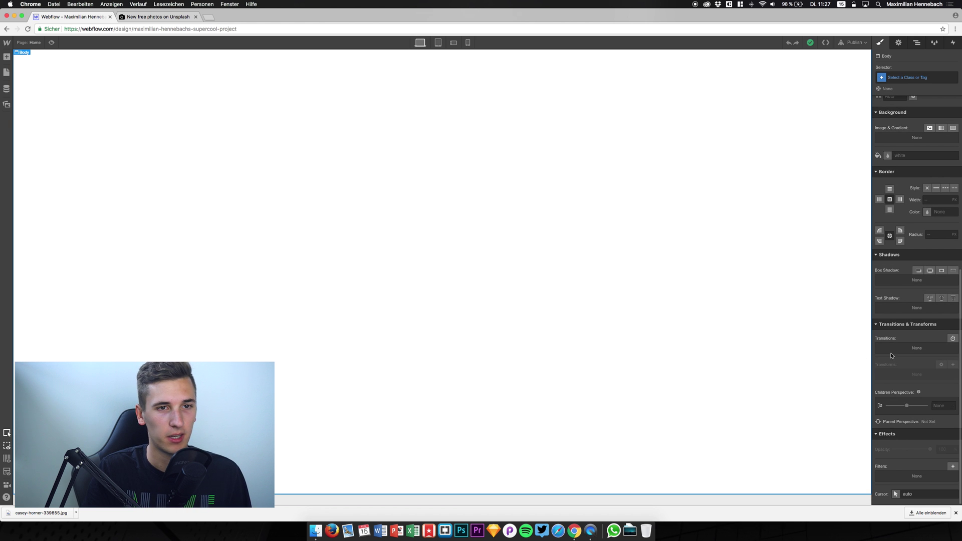
pyautogui.scroll(3, 891, 355)
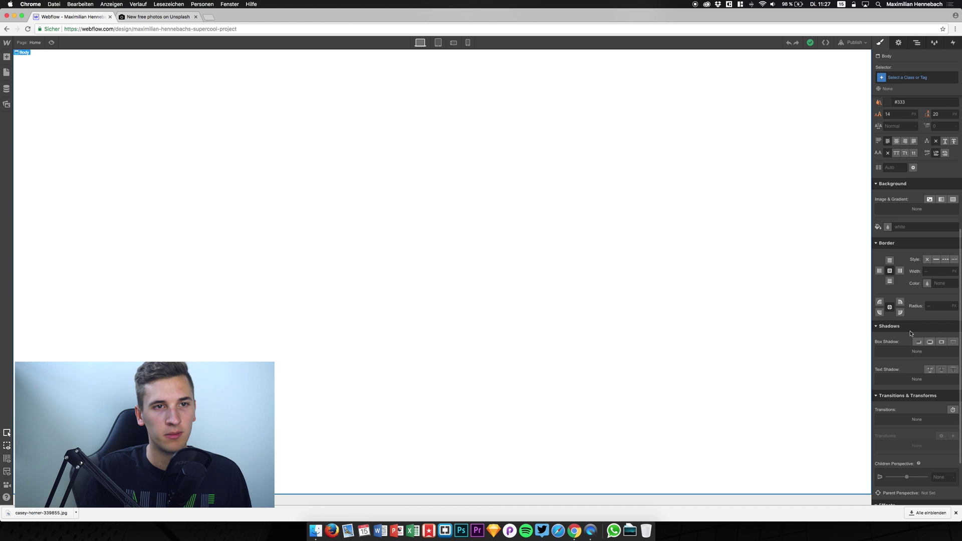
pyautogui.scroll(4, 916, 328)
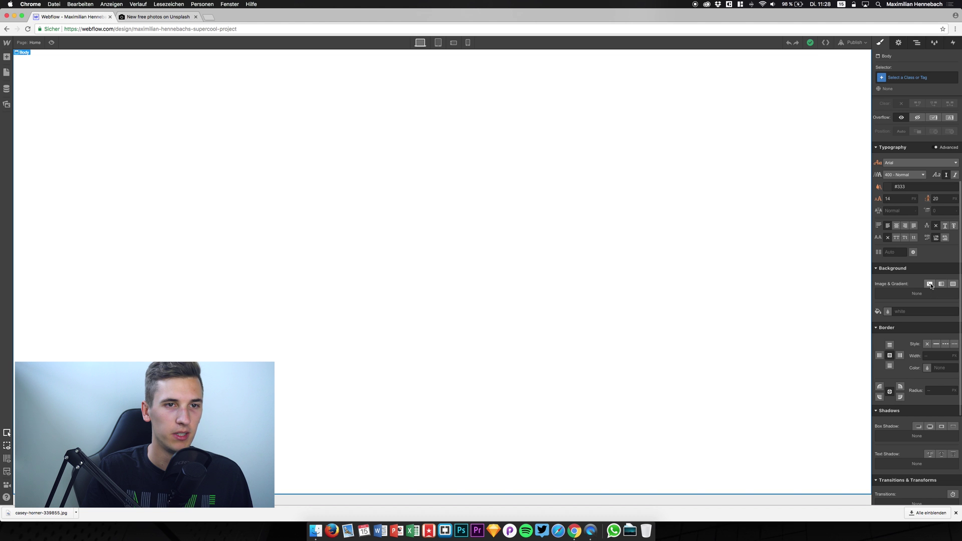
# Give the body a placeholder background image and open the project's Assets
pyautogui.click(930, 284)
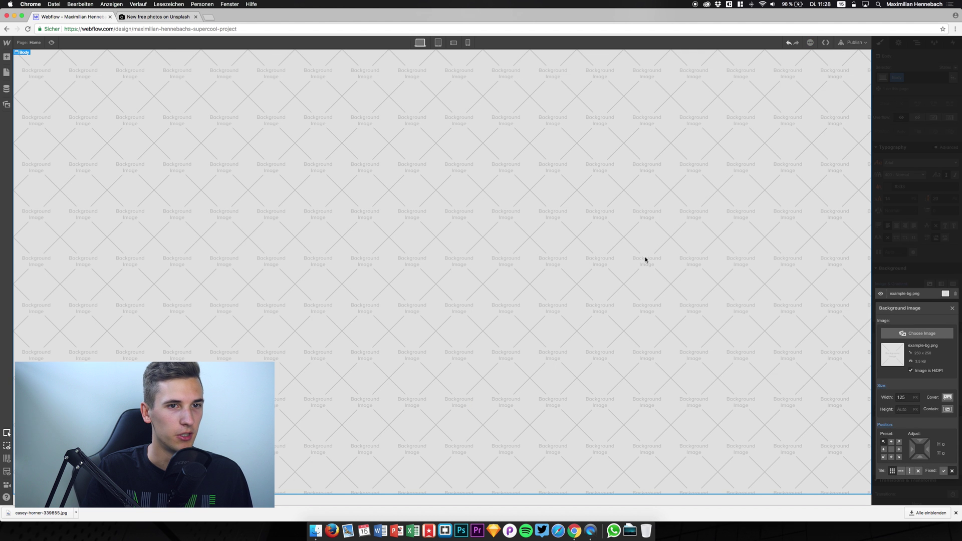
pyautogui.click(916, 333)
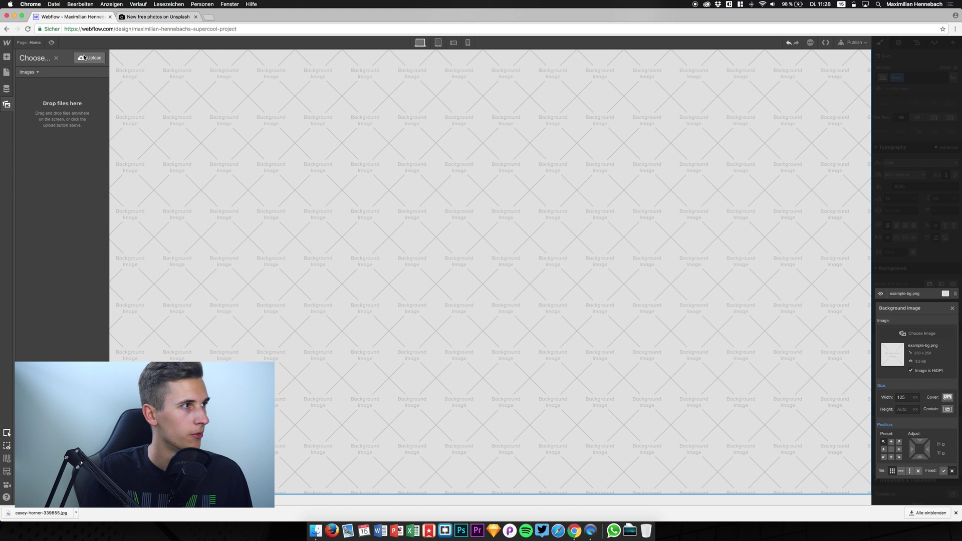
pyautogui.click(627, 534)
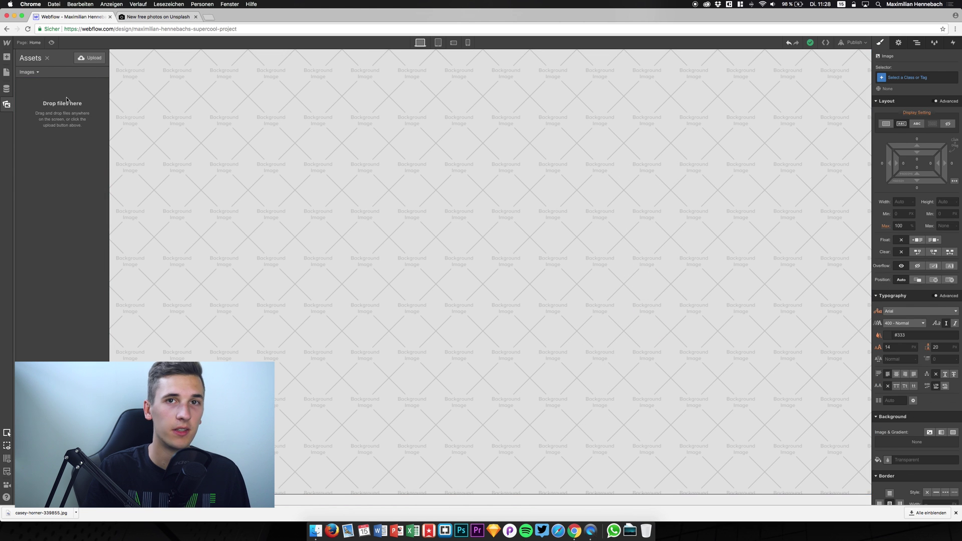
# Upload the downloaded night-sky JPG from the Downloads stack into the Asset Manager
pyautogui.click(82, 59)
pyautogui.click(562, 170)
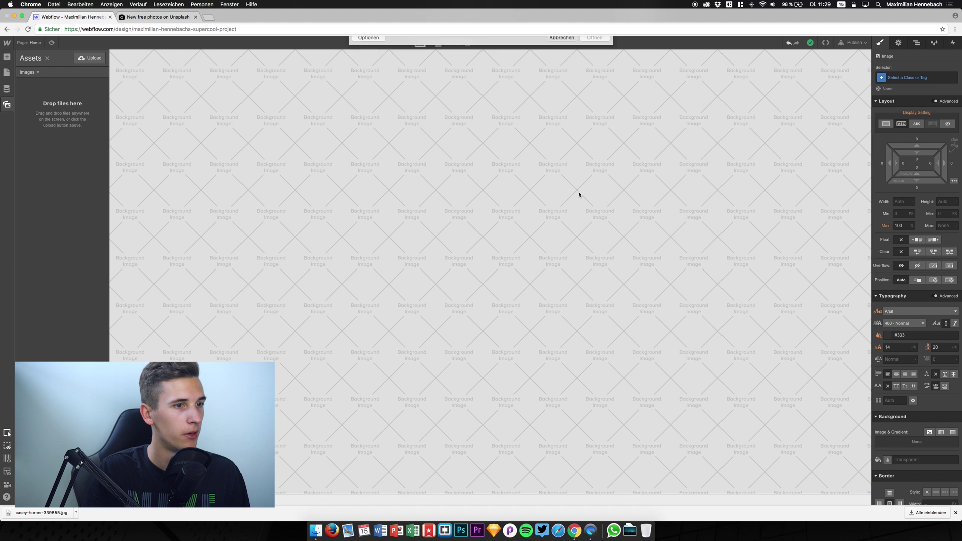
pyautogui.click(630, 530)
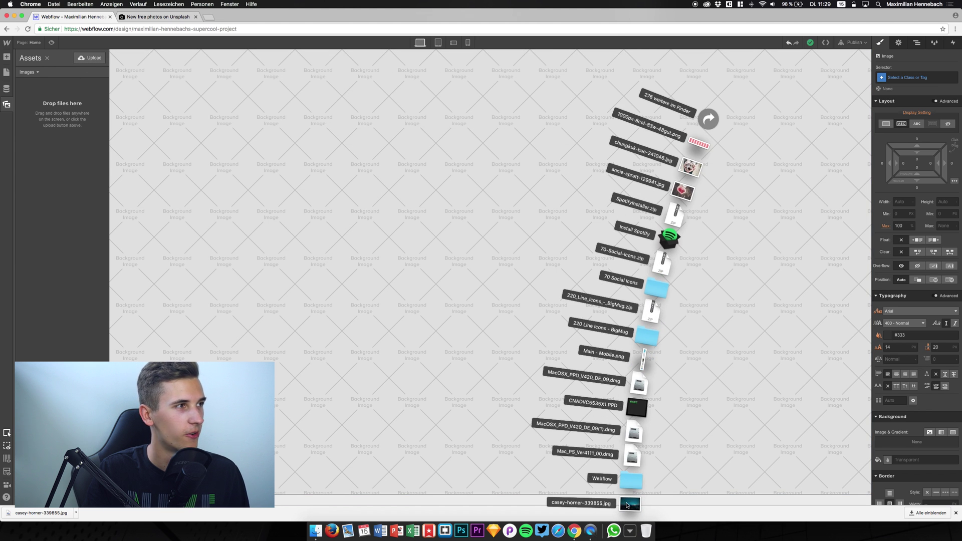
pyautogui.moveTo(628, 505); pyautogui.dragTo(76, 319)
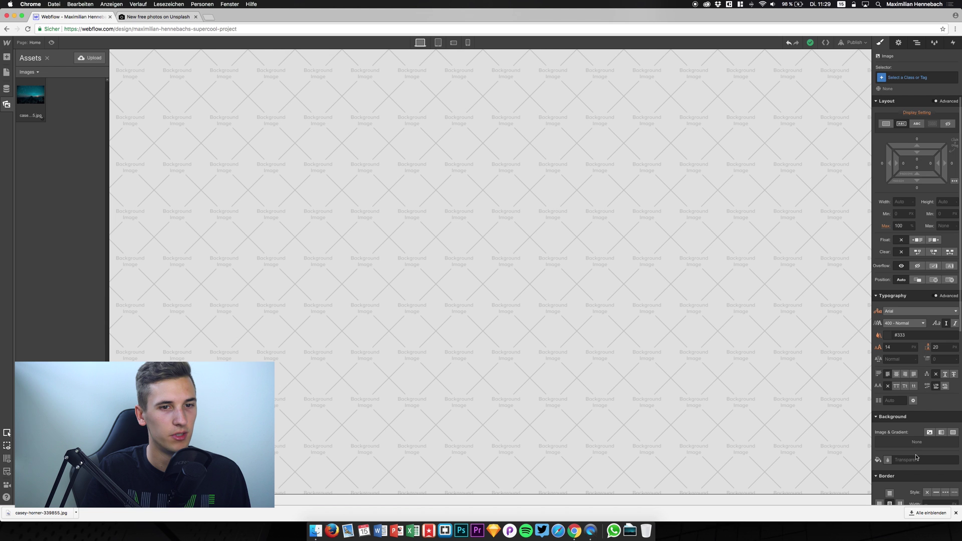
pyautogui.click(927, 434)
pyautogui.click(890, 286)
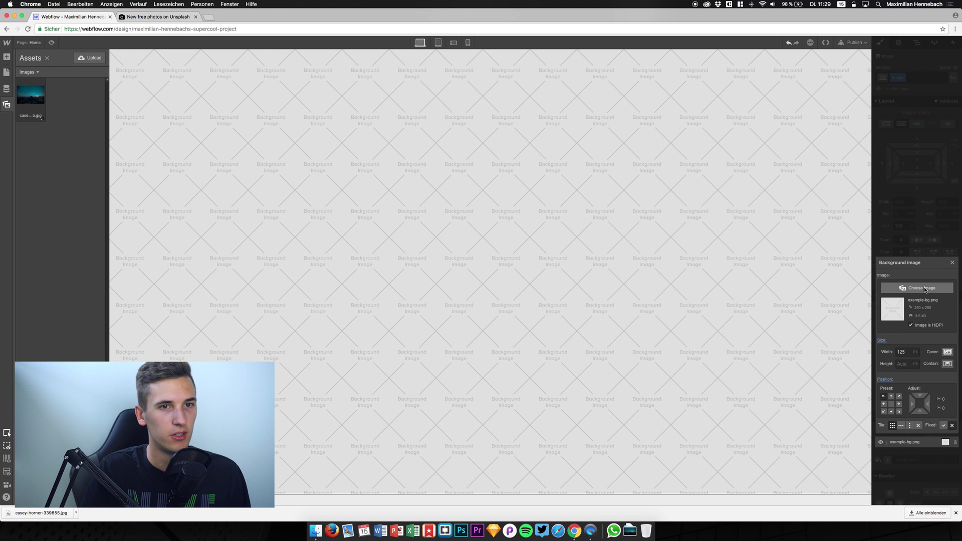
# Set the starry photo as body background, delete the stray Image, and size it to Cover, centred
pyautogui.click(35, 96)
pyautogui.press('Delete')
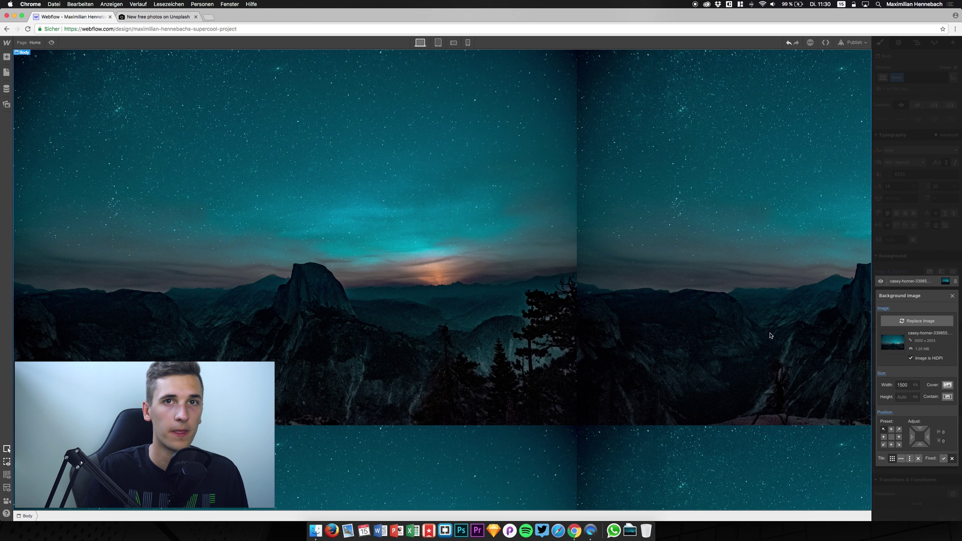
pyautogui.click(946, 386)
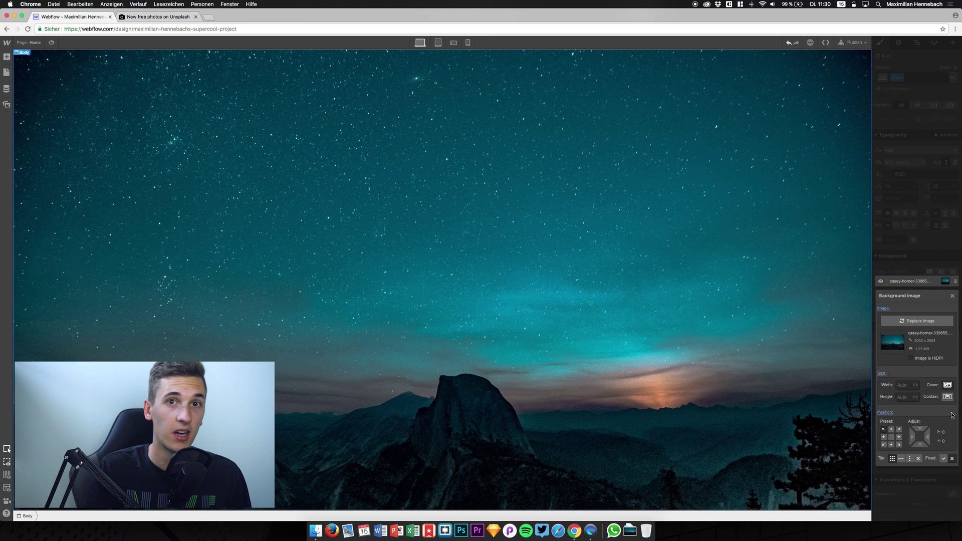
pyautogui.click(948, 396)
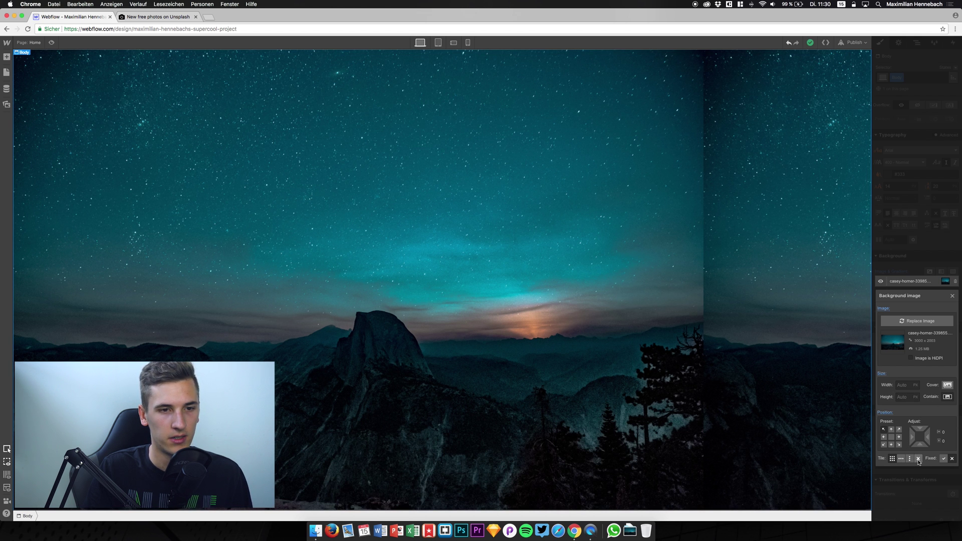
pyautogui.click(918, 459)
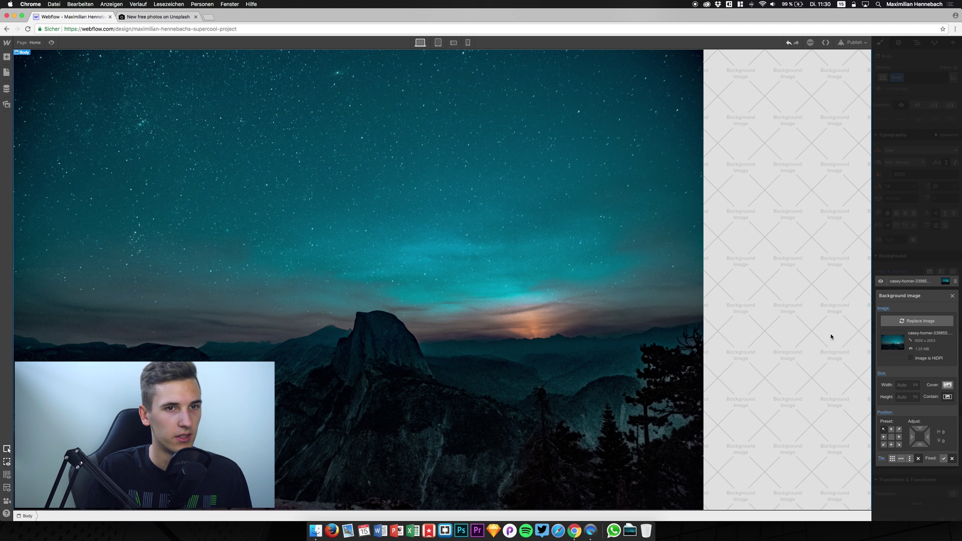
pyautogui.click(891, 438)
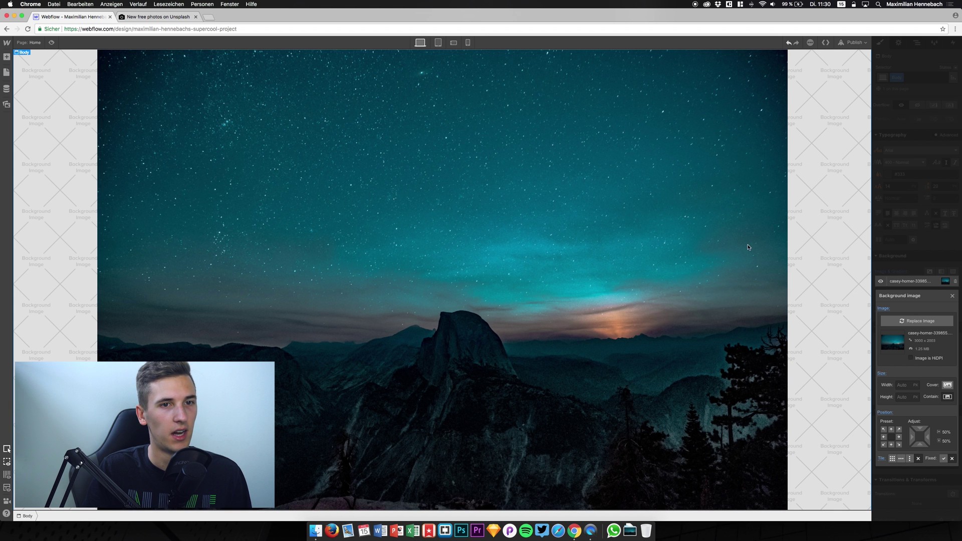
pyautogui.click(946, 385)
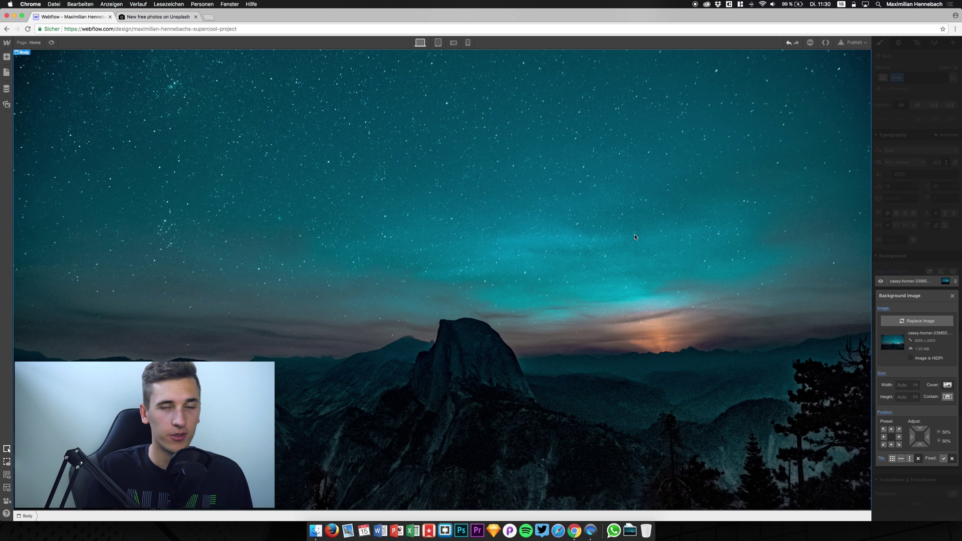
pyautogui.click(952, 297)
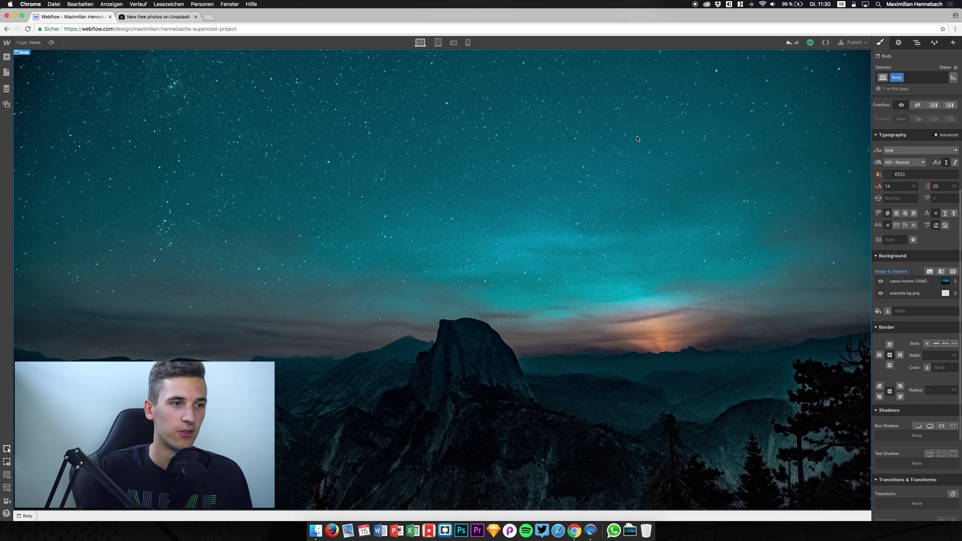
# Drag a Navbar with Home, About and Contact links onto the top of the page
pyautogui.click(6, 57)
pyautogui.scroll(-5, 60, 225)
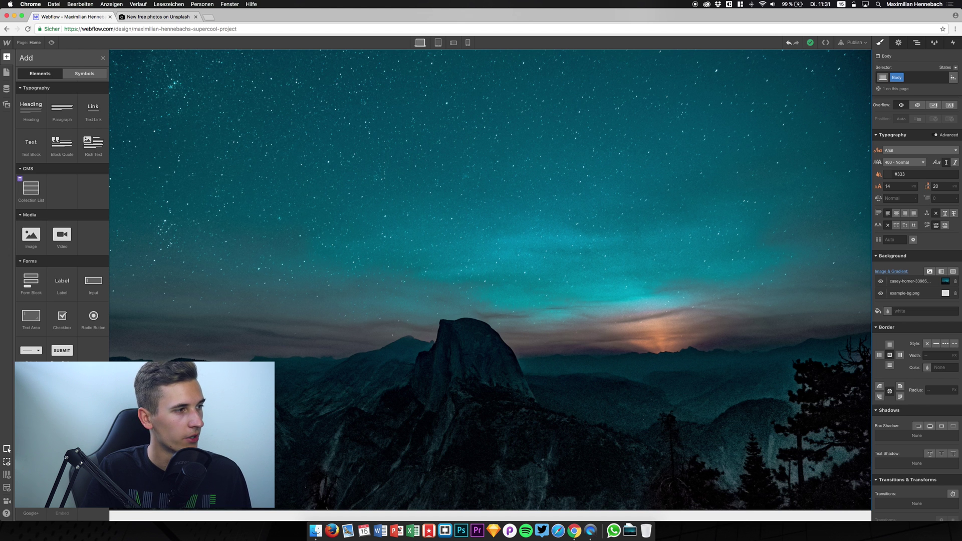
pyautogui.moveTo(32, 396); pyautogui.dragTo(246, 106)
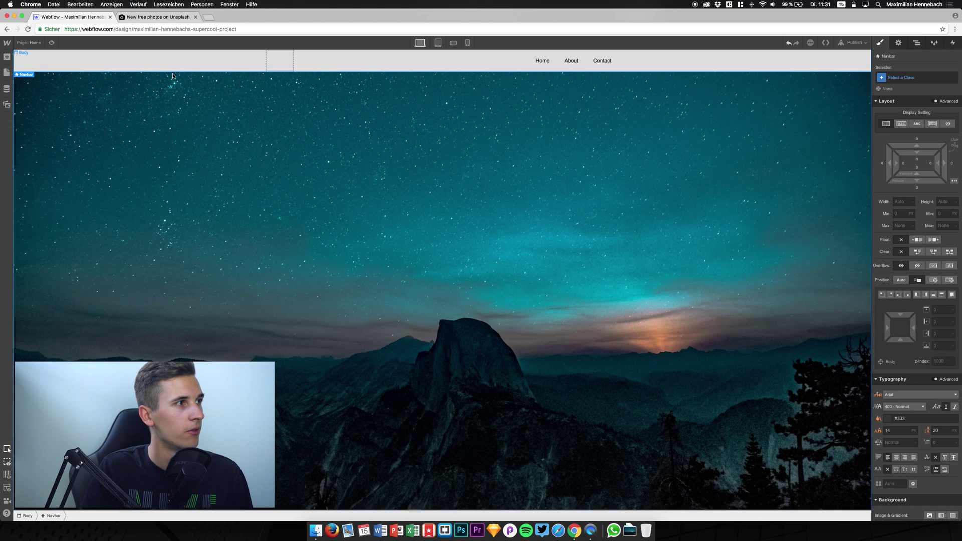
pyautogui.click(6, 57)
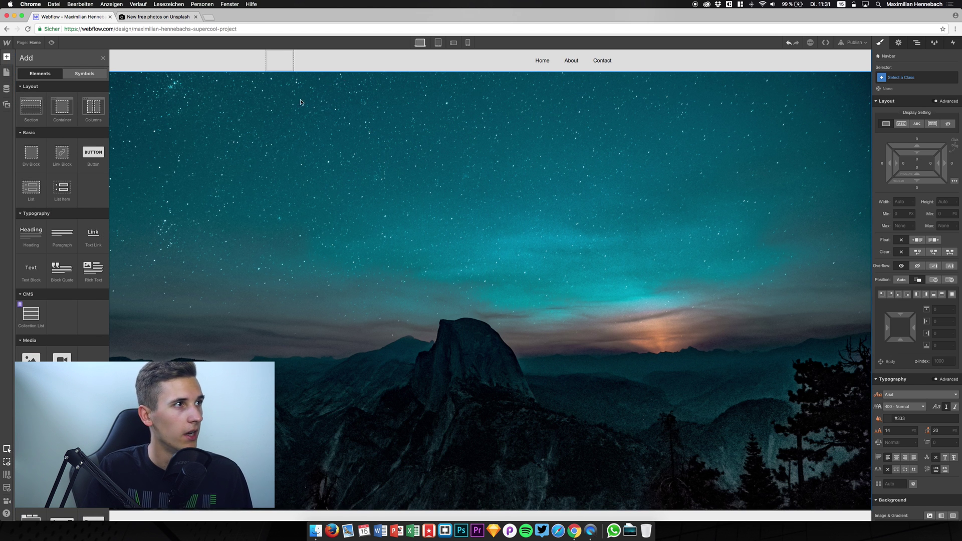
pyautogui.click(104, 59)
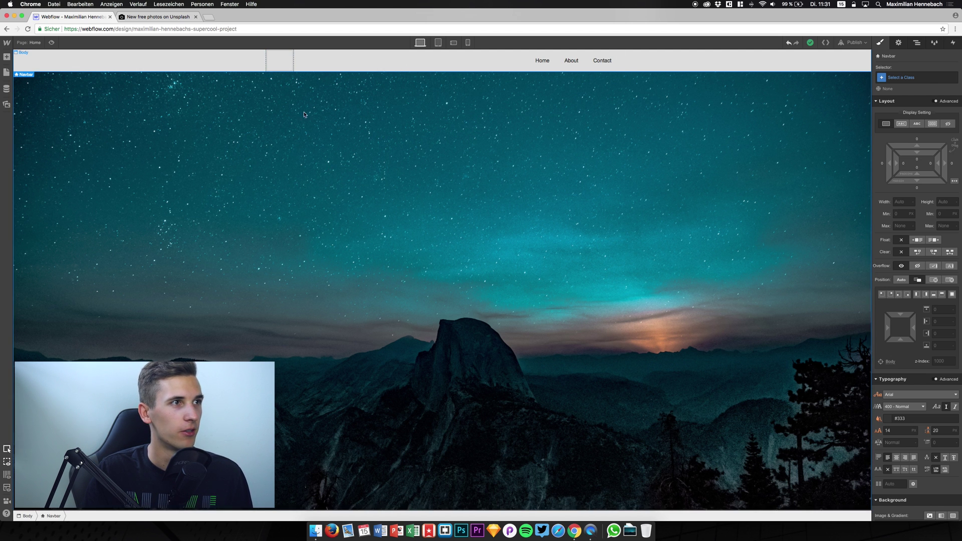
# Inspect Navbar, Container, Brand, Nav Menu and Menu Button in the Navigator, then preview Phone Portrait
pyautogui.click(269, 61)
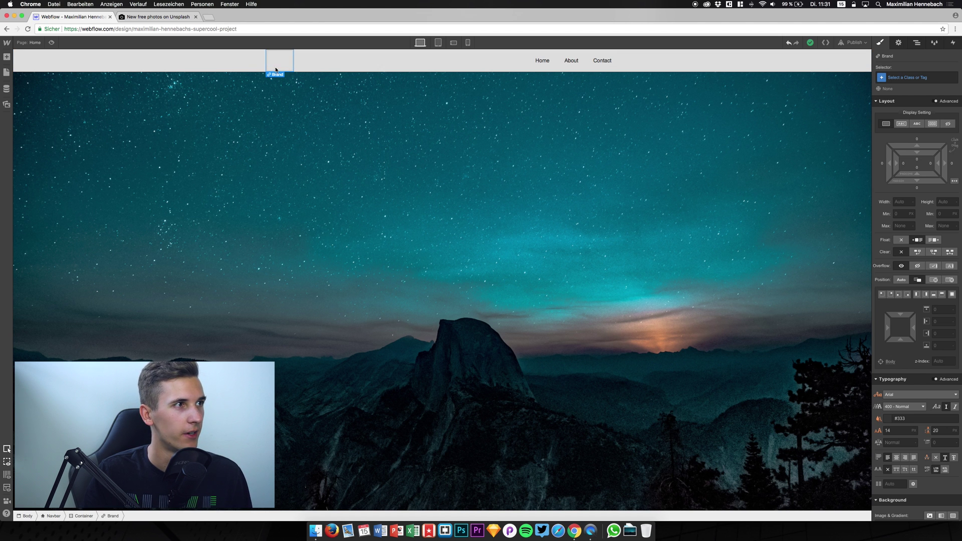
pyautogui.click(917, 43)
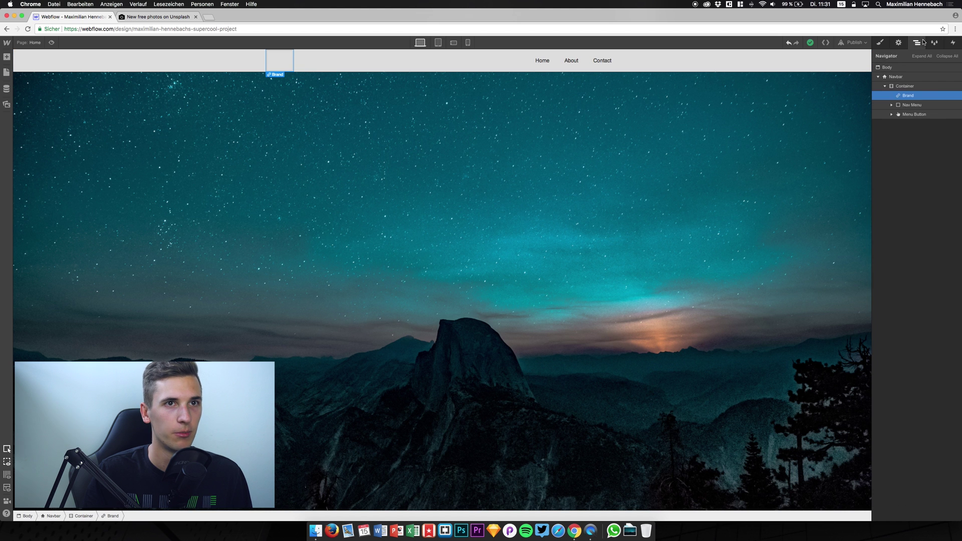
pyautogui.click(899, 76)
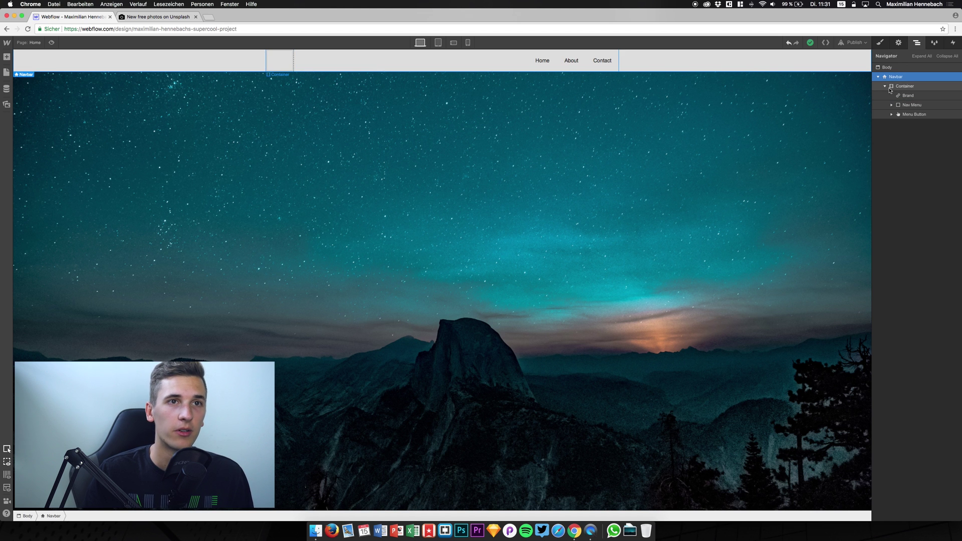
pyautogui.click(904, 87)
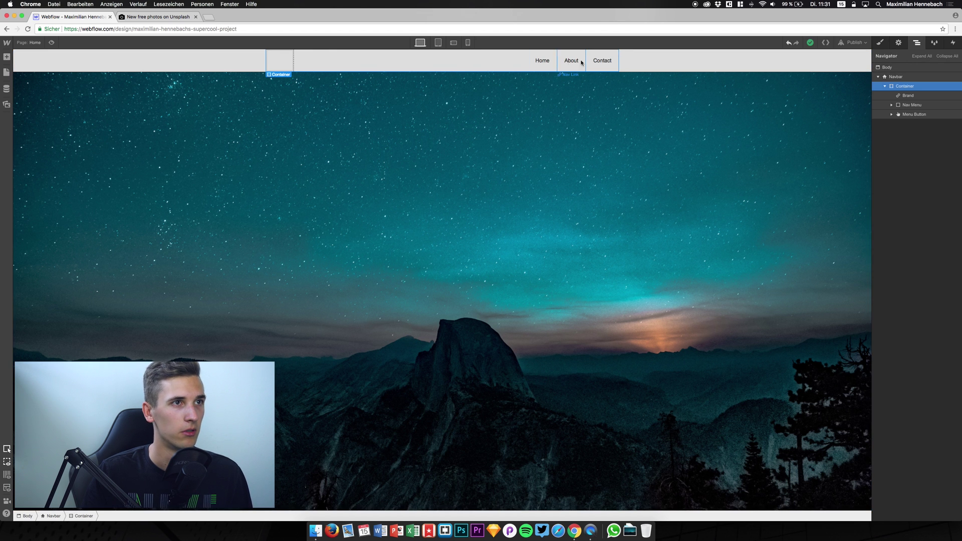
pyautogui.click(907, 96)
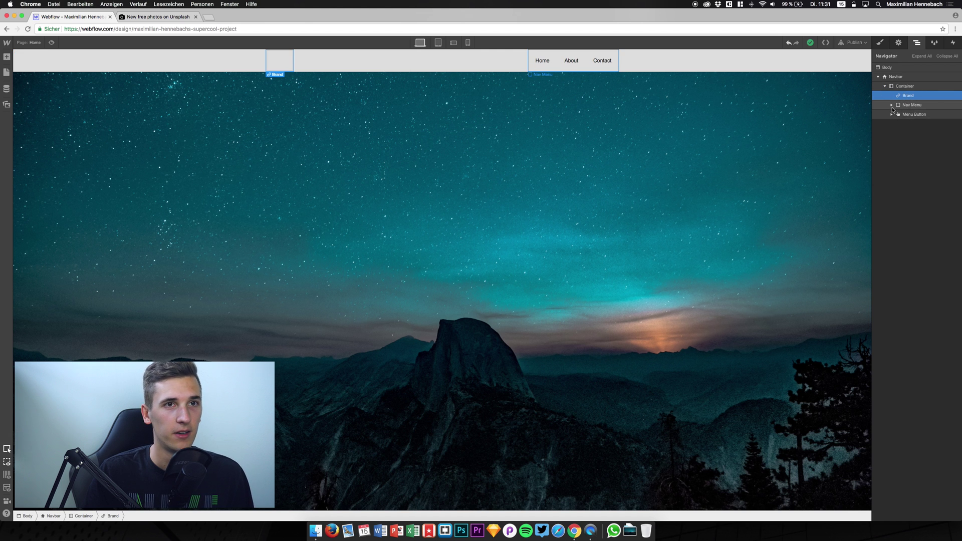
pyautogui.click(891, 105)
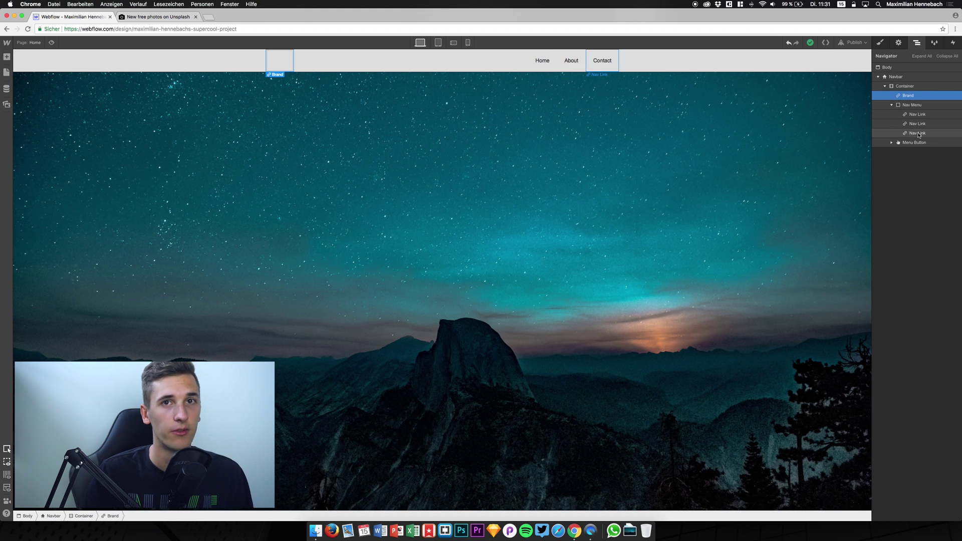
pyautogui.click(883, 143)
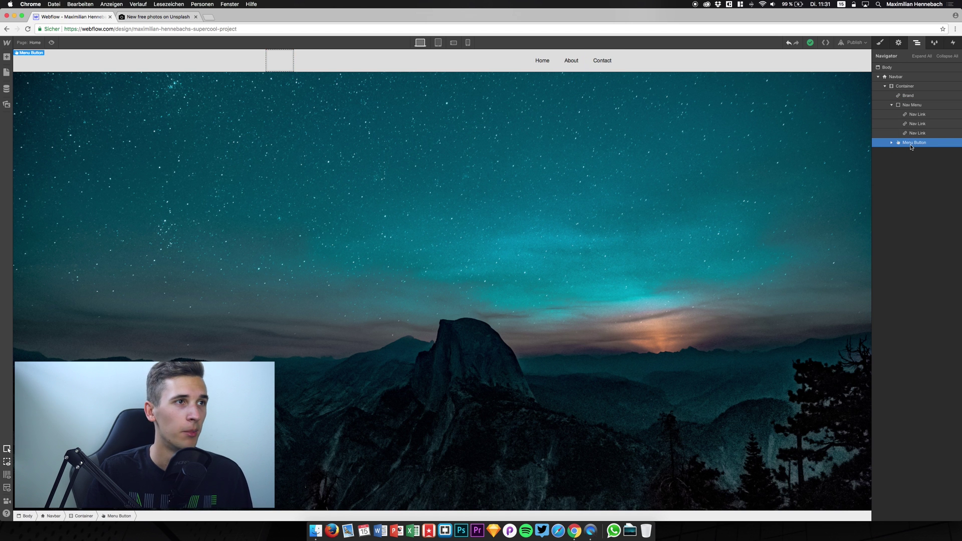
pyautogui.click(468, 42)
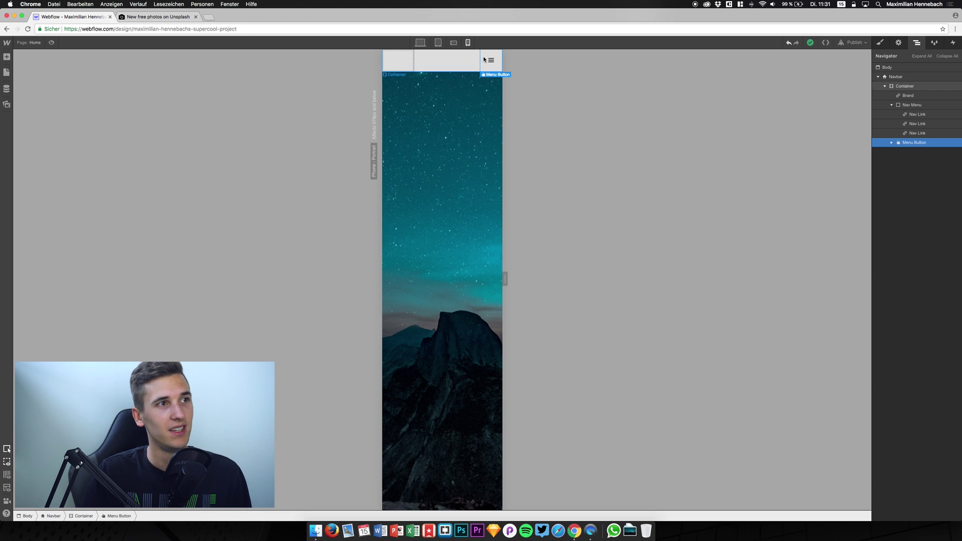
# Return to desktop width and open the Brand element's Style panel at its Background section
pyautogui.click(419, 42)
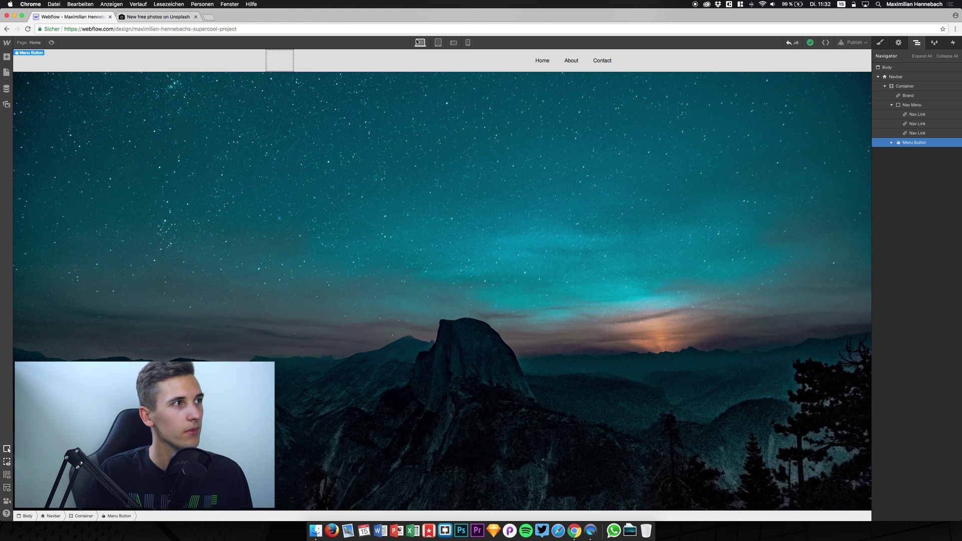
pyautogui.click(277, 63)
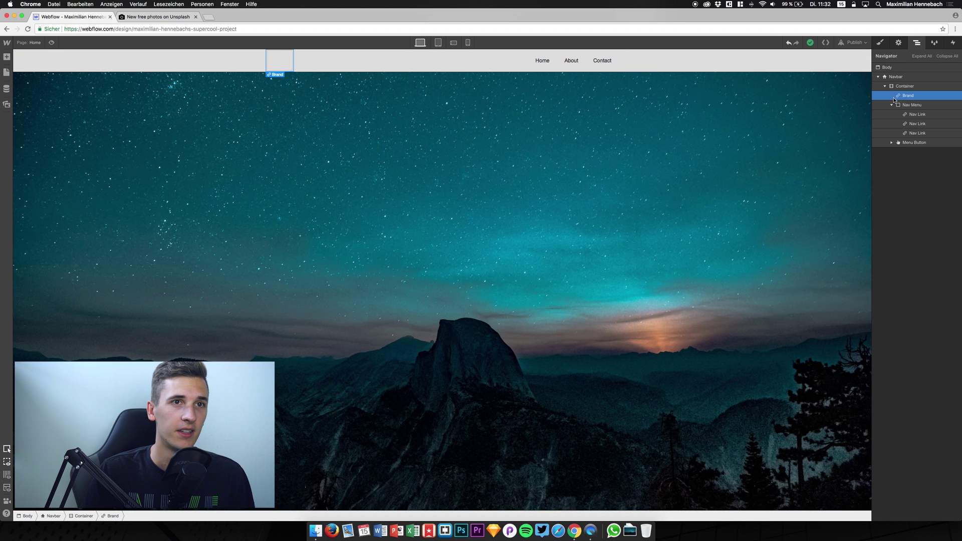
pyautogui.press('s')
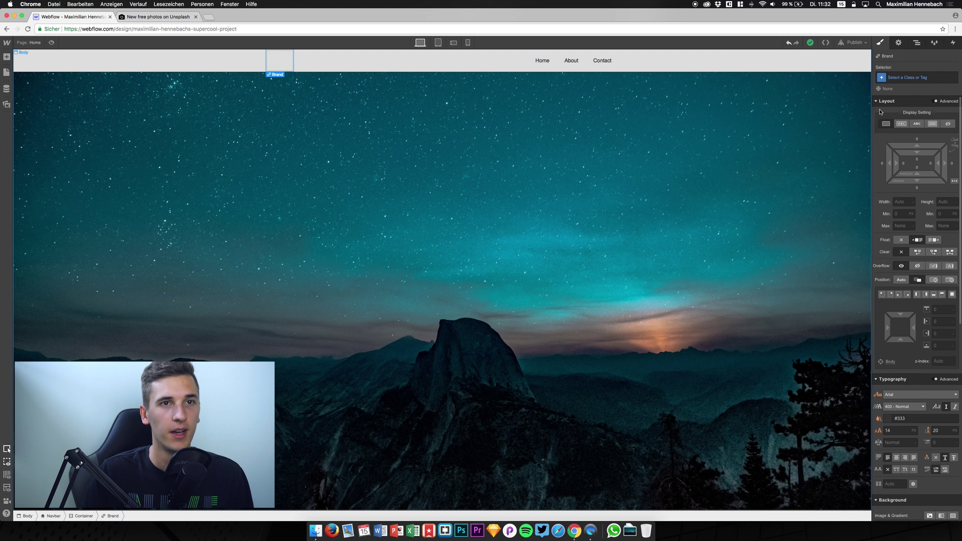
pyautogui.scroll(-10, 887, 370)
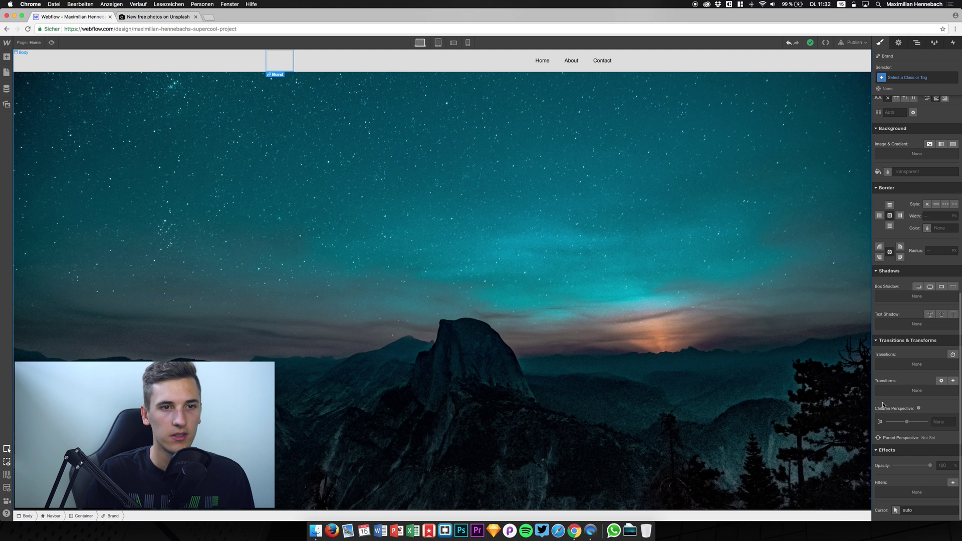
pyautogui.scroll(5, 911, 364)
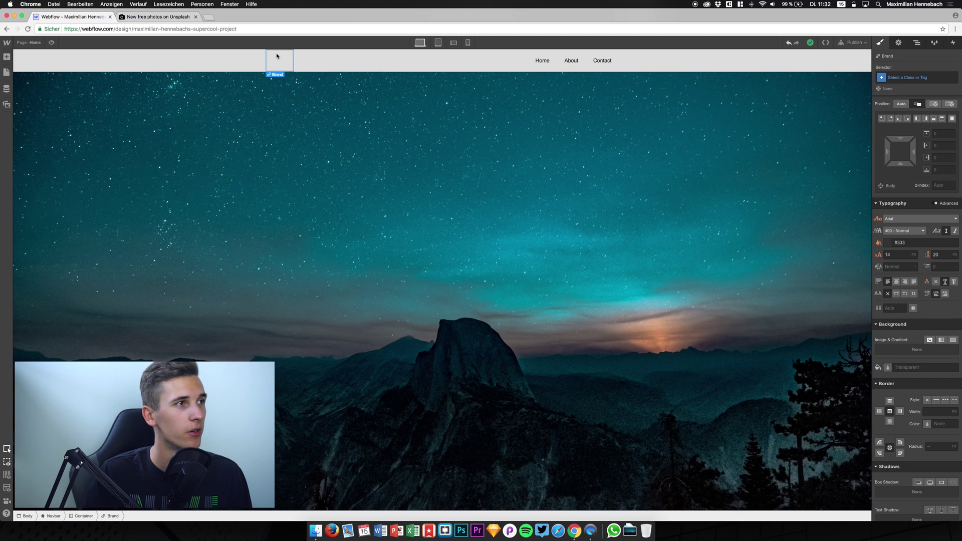
# Upload maexlogo.png from Finder and use it as the Brand element's background image
pyautogui.click(930, 340)
pyautogui.click(918, 194)
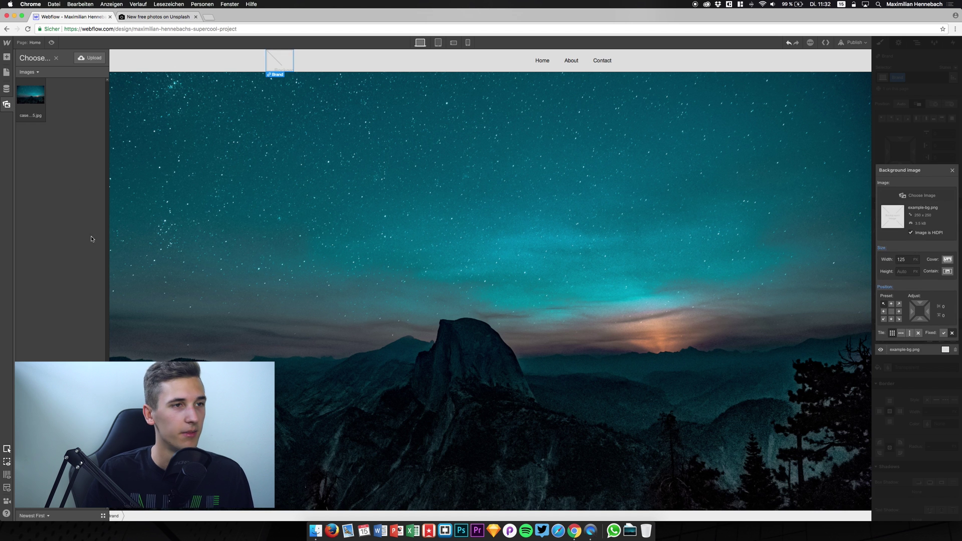
pyautogui.click(315, 531)
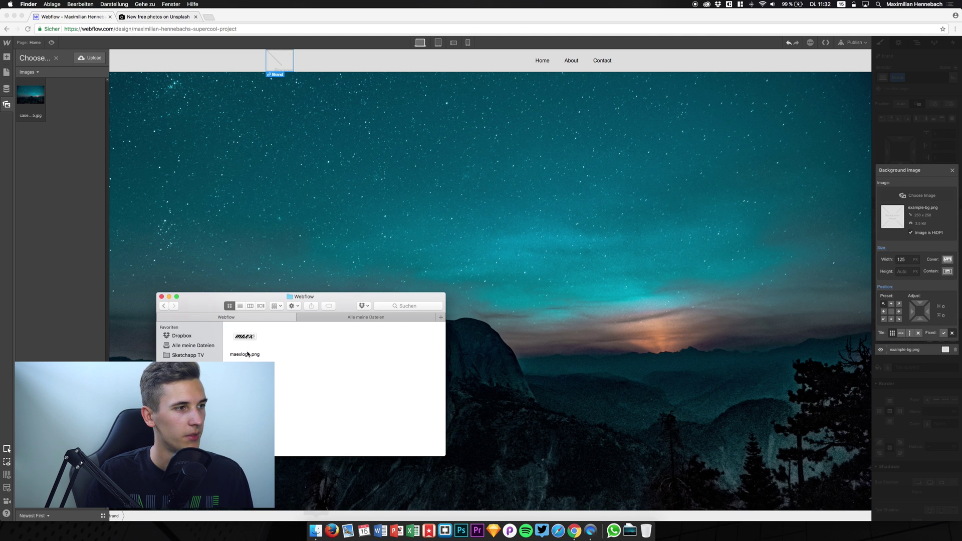
pyautogui.moveTo(246, 337); pyautogui.dragTo(68, 276)
pyautogui.click(35, 113)
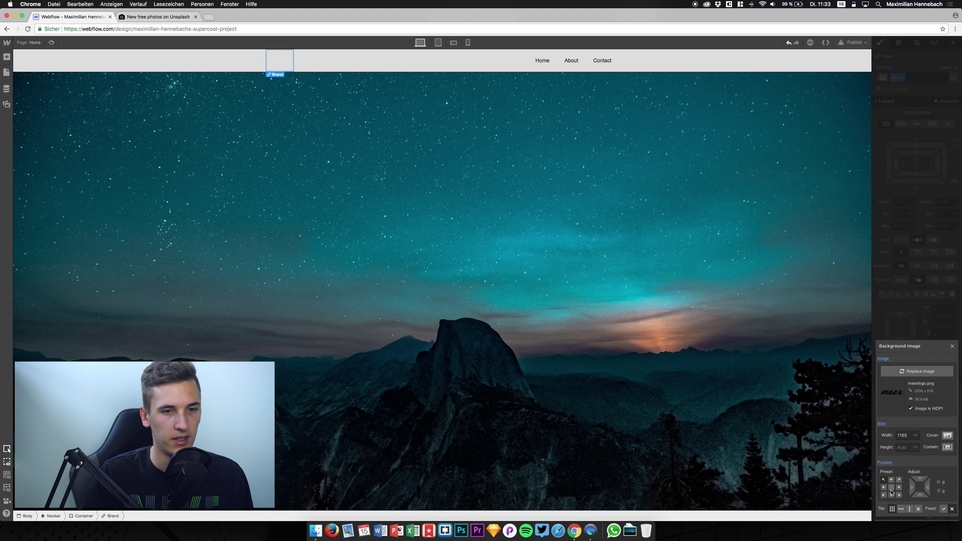
# Set the logo background image to no-repeat, Contain size, centred at 50%/50%
pyautogui.click(919, 510)
pyautogui.click(947, 435)
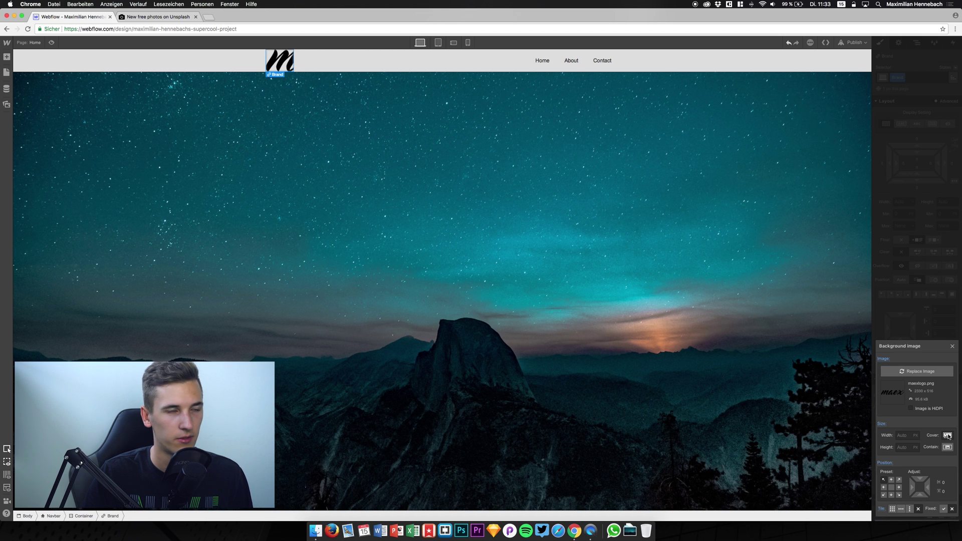
pyautogui.click(947, 446)
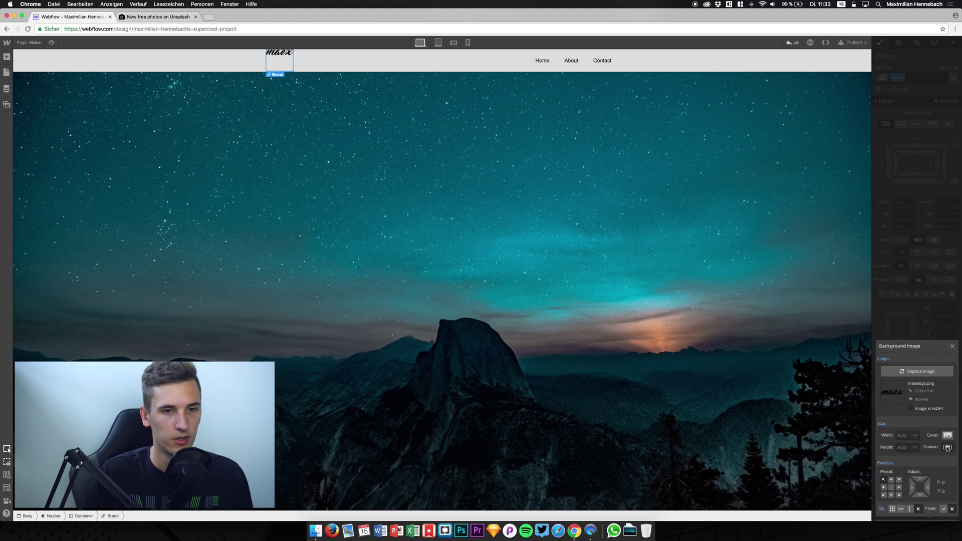
pyautogui.click(947, 435)
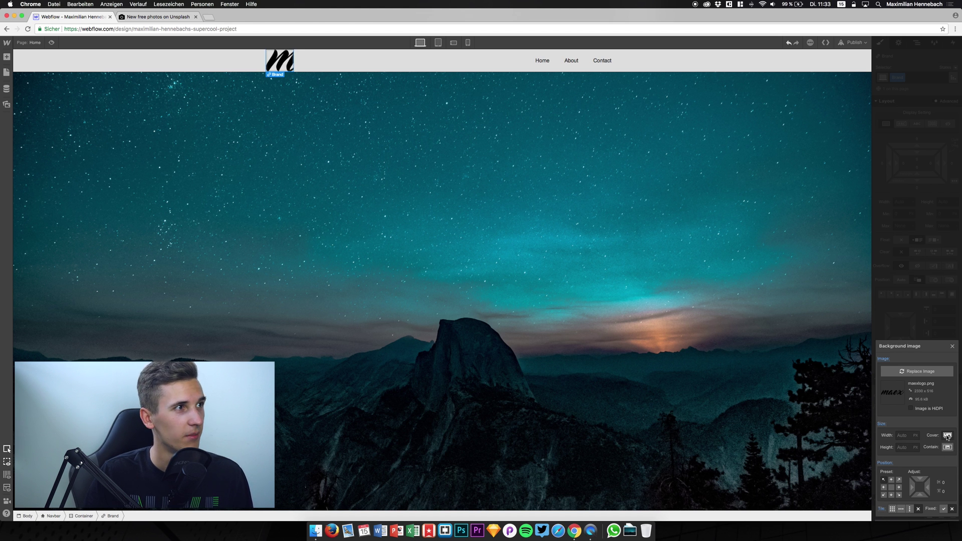
pyautogui.click(947, 449)
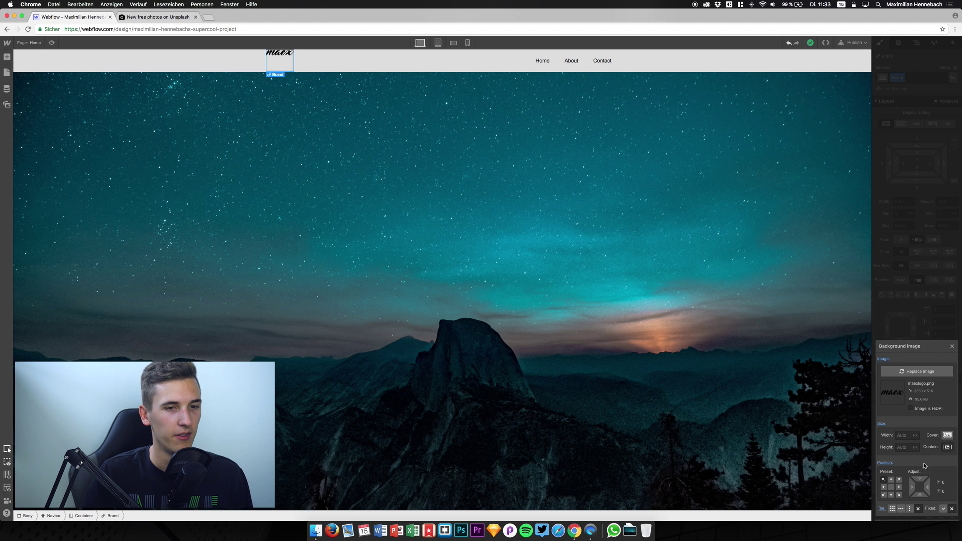
pyautogui.click(891, 488)
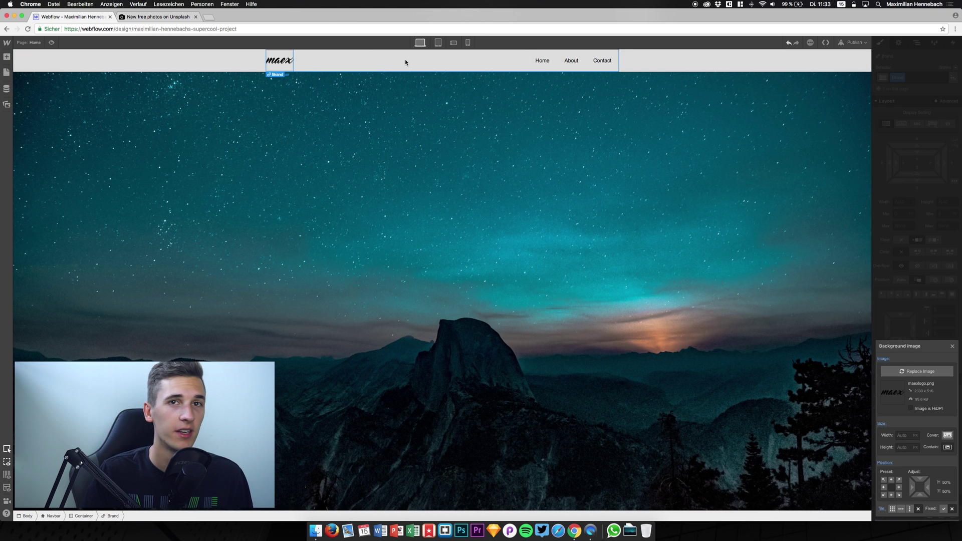
# Rename the middle navbar link from About to 'Portfolio'
pyautogui.click(539, 60)
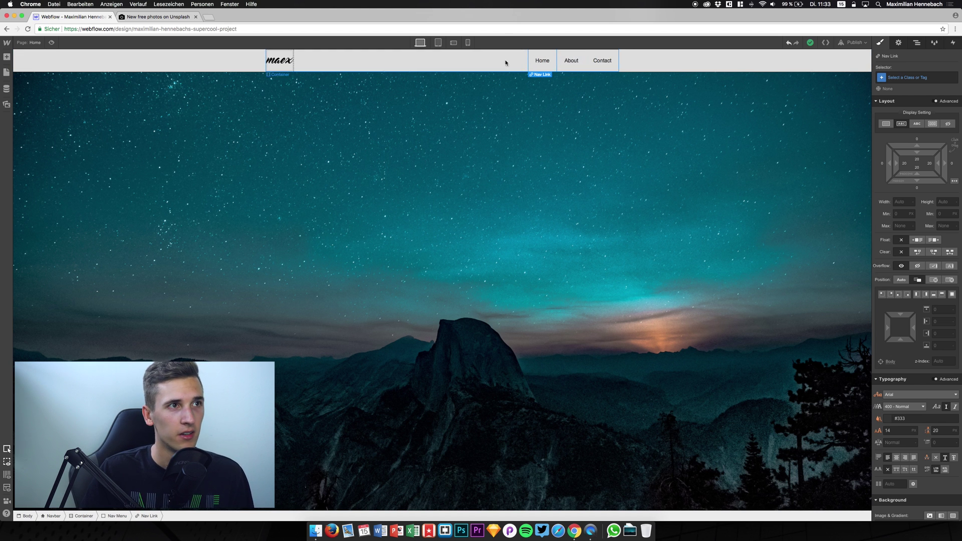
pyautogui.click(567, 61)
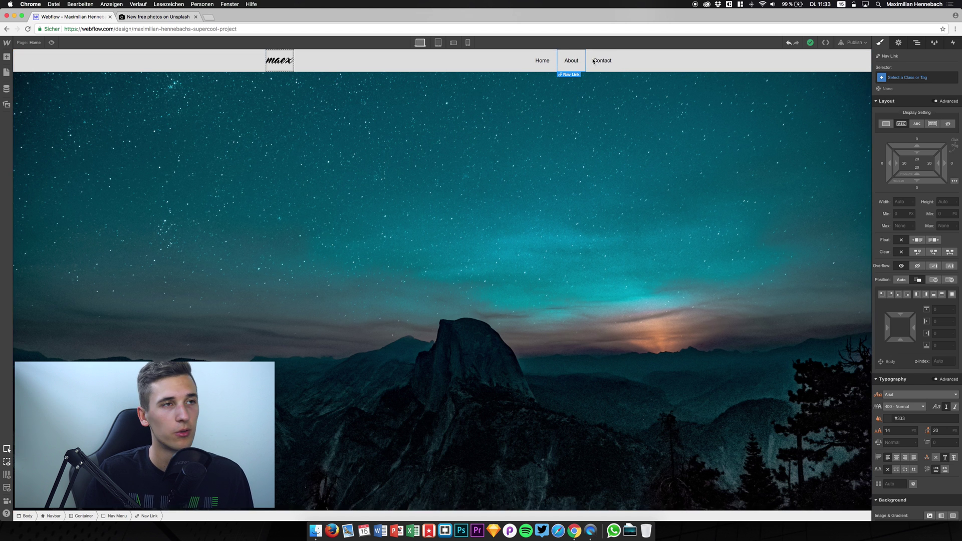
pyautogui.doubleClick(566, 60)
pyautogui.write('Portfolio')
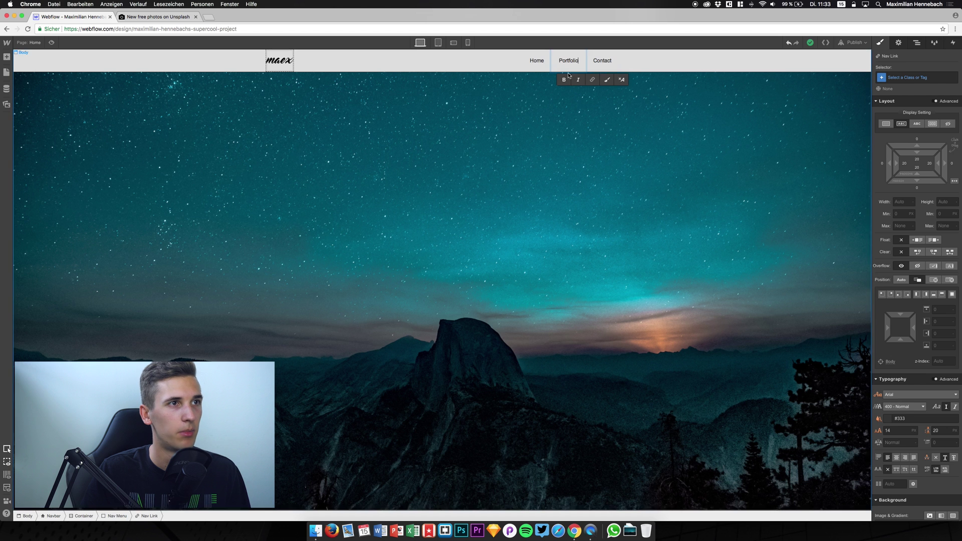
pyautogui.click(566, 52)
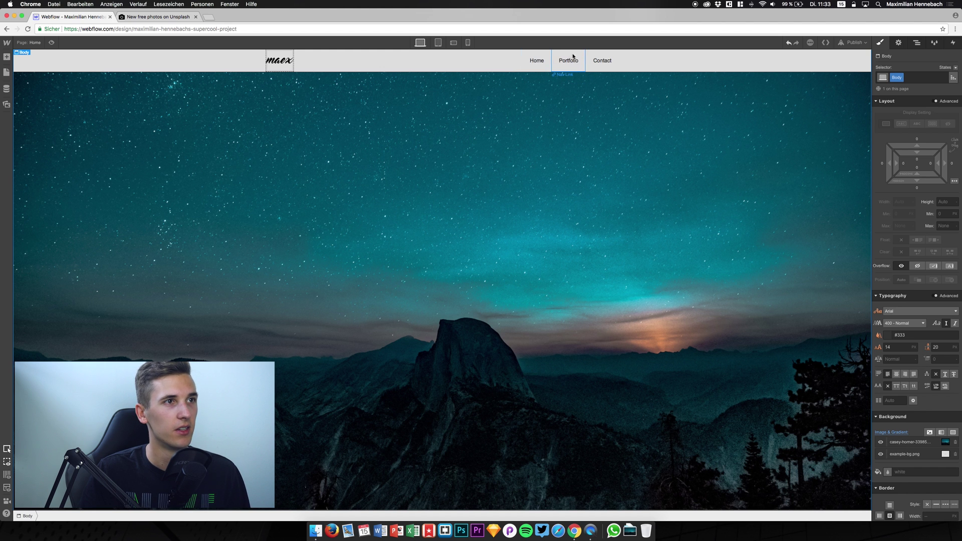
# Select the whole Navbar, check it in the Navigator, and bring up its Background styling
pyautogui.click(461, 55)
pyautogui.click(688, 59)
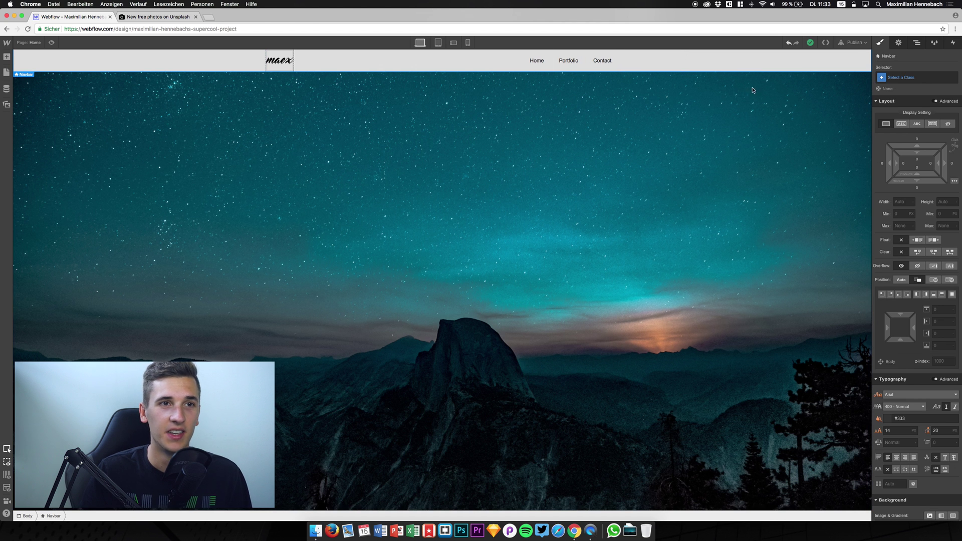
pyautogui.scroll(-5, 904, 288)
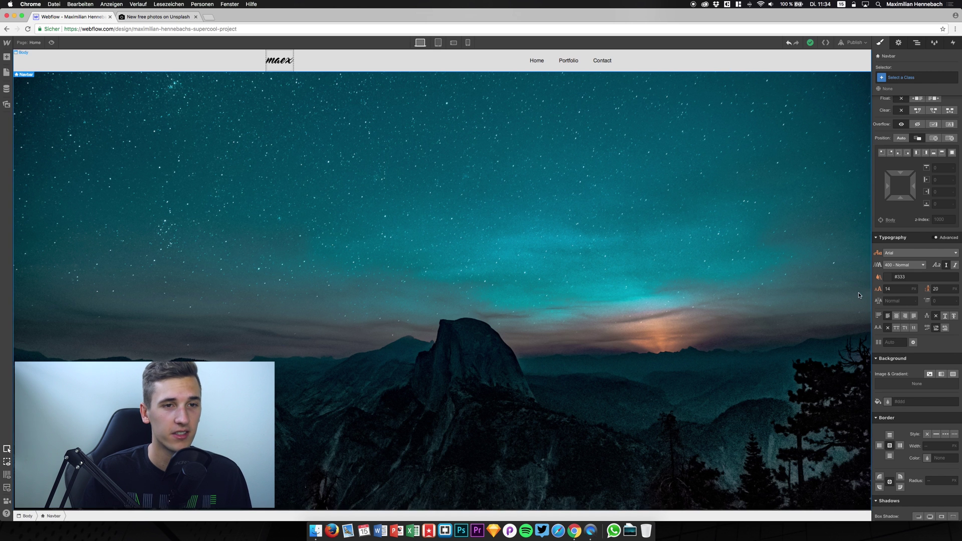
pyautogui.scroll(5, 906, 296)
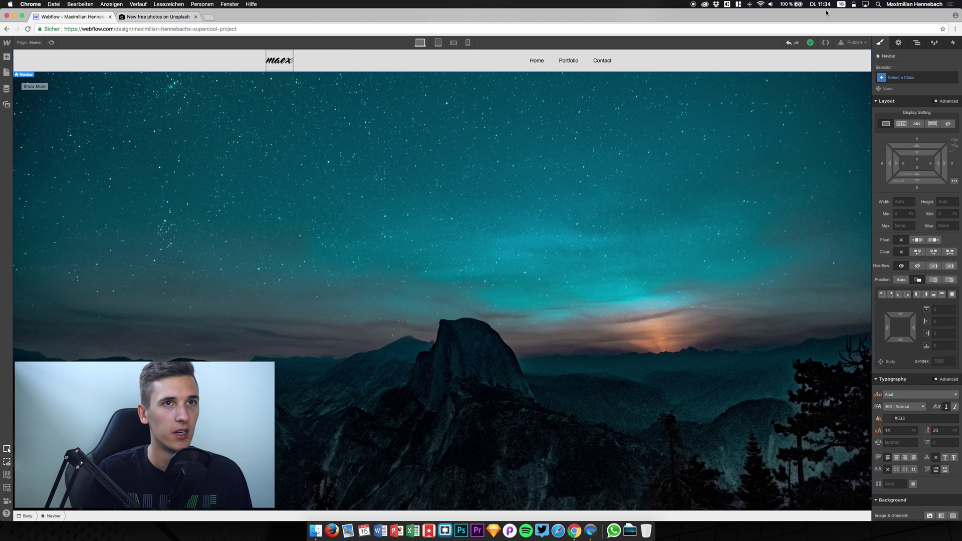
pyautogui.click(916, 42)
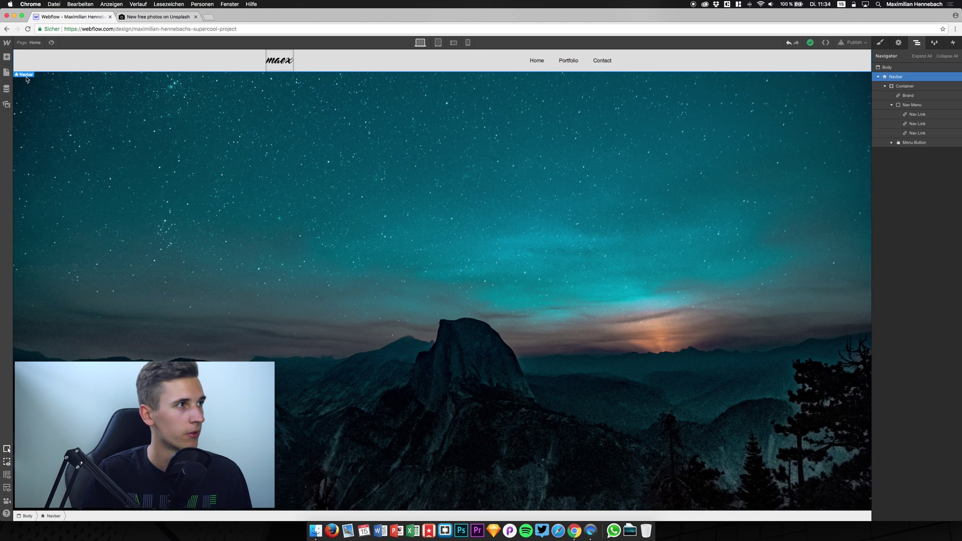
pyautogui.click(880, 43)
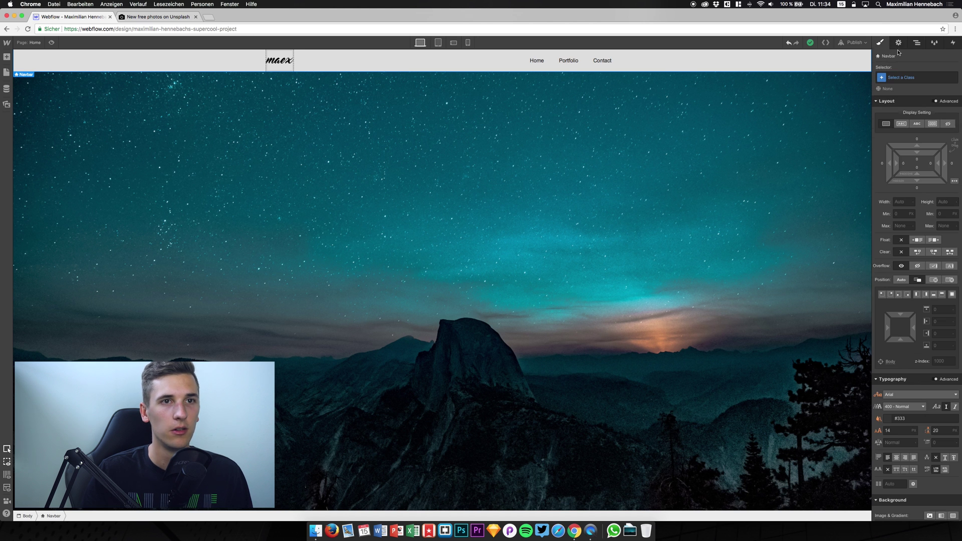
pyautogui.scroll(-5, 902, 314)
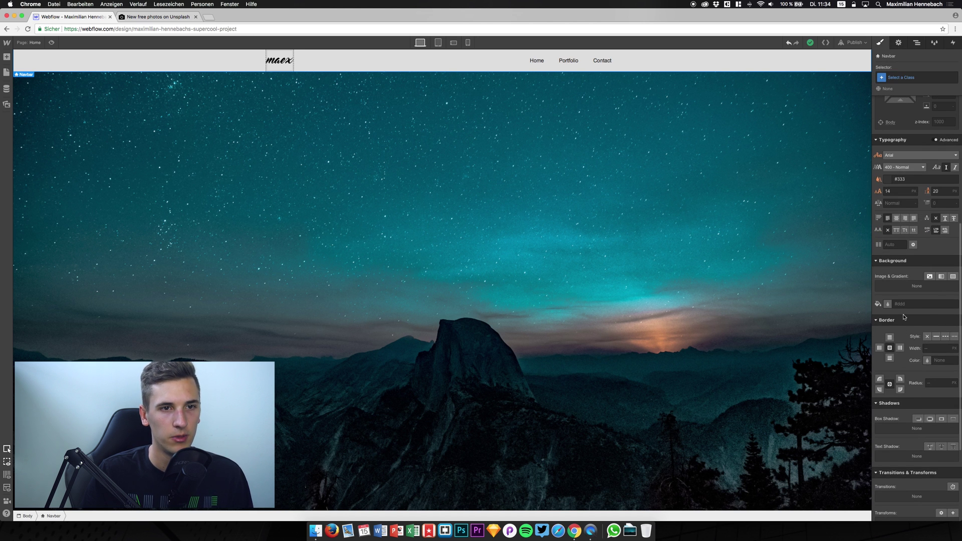
# Give the navbar a black background colour and add a linear gradient on top
pyautogui.click(887, 304)
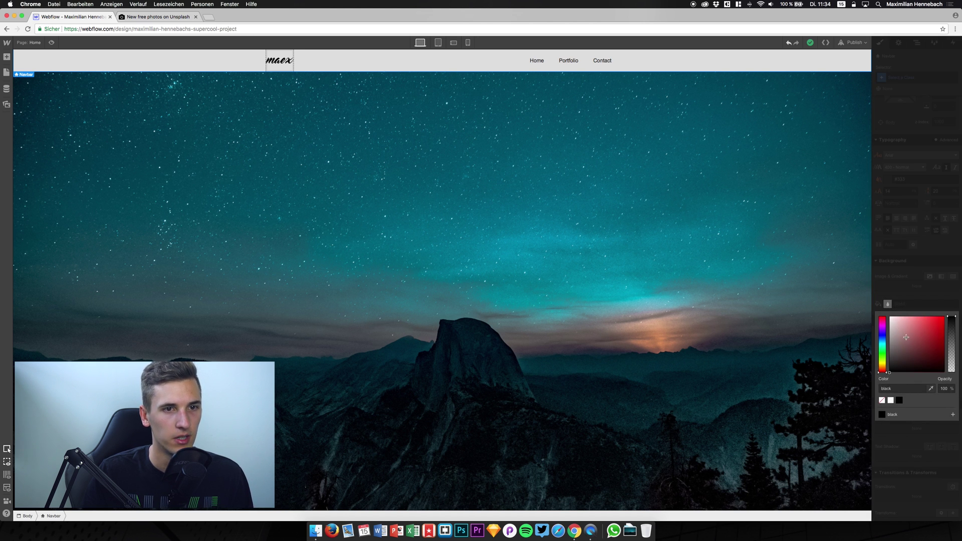
pyautogui.moveTo(906, 337); pyautogui.dragTo(882, 383)
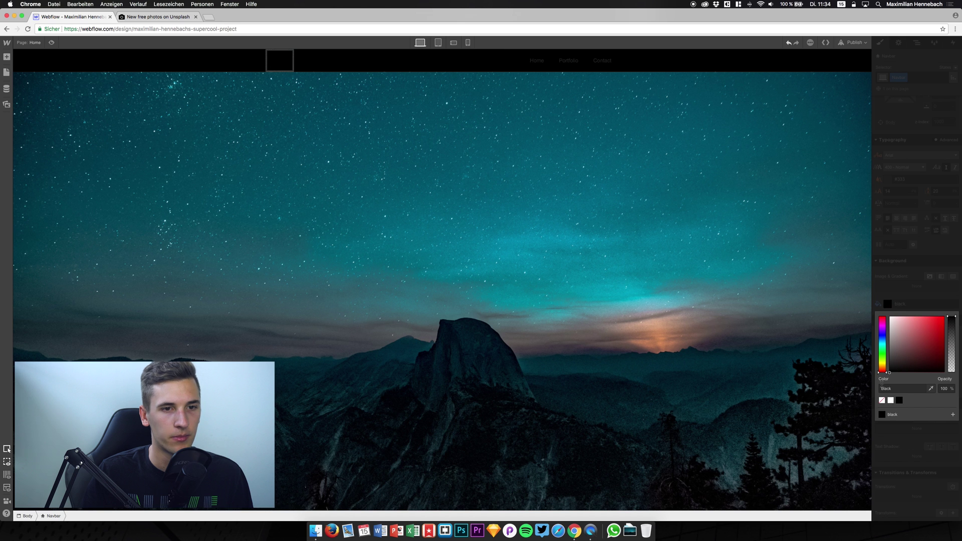
pyautogui.click(933, 297)
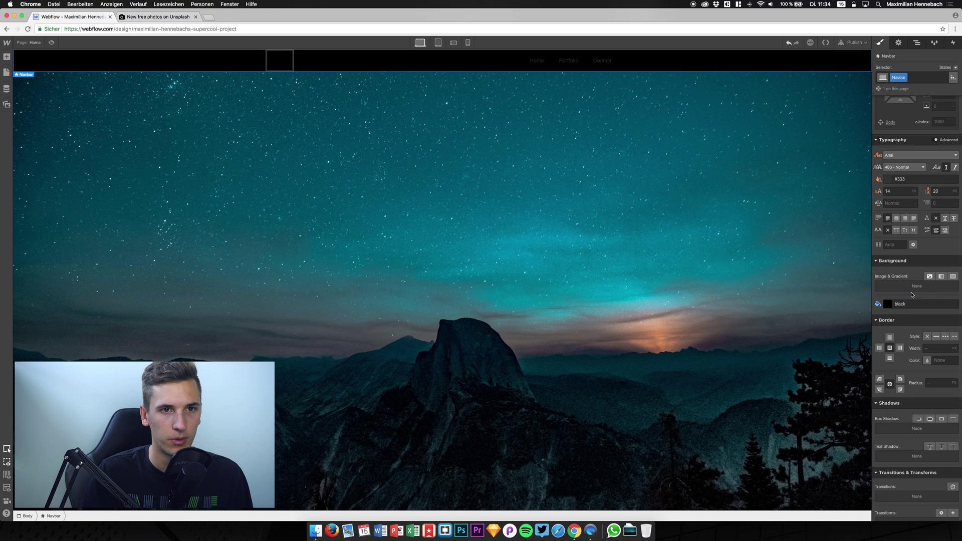
pyautogui.click(941, 276)
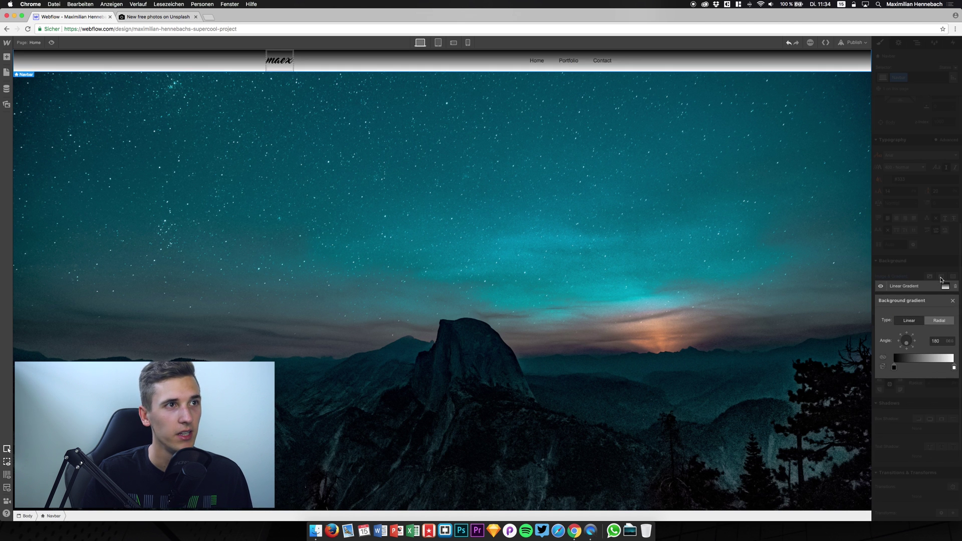
# Make the gradient's white end stop fully transparent (0 opacity)
pyautogui.click(954, 366)
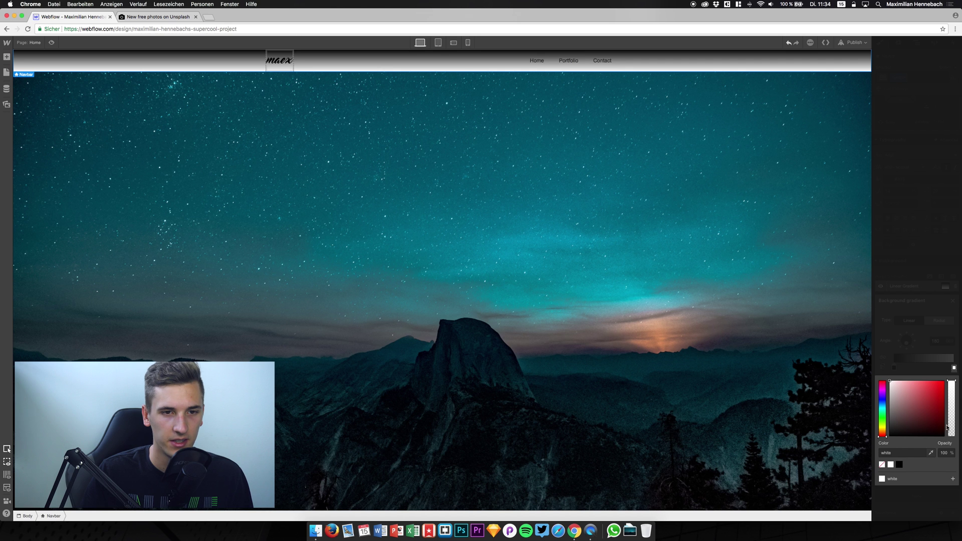
pyautogui.moveTo(951, 422); pyautogui.dragTo(946, 456)
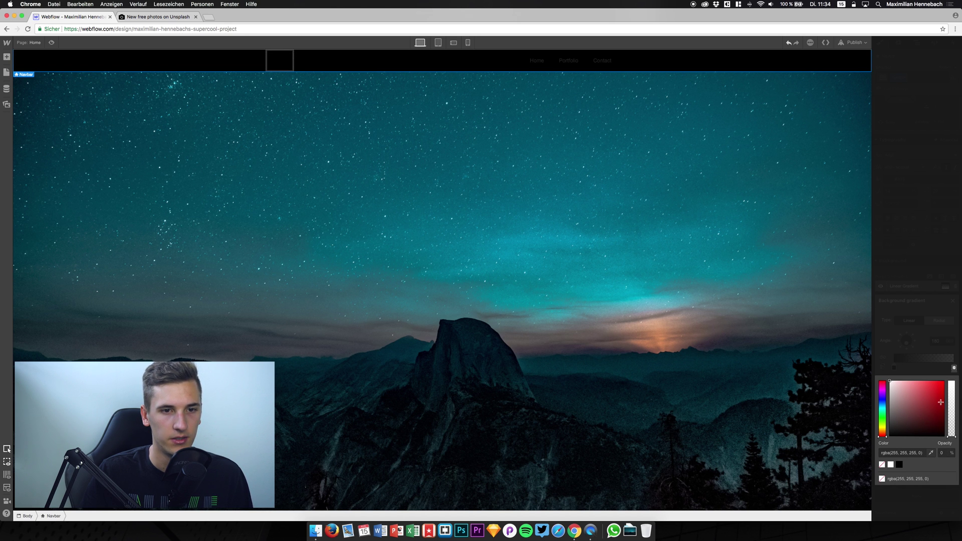
pyautogui.click(957, 376)
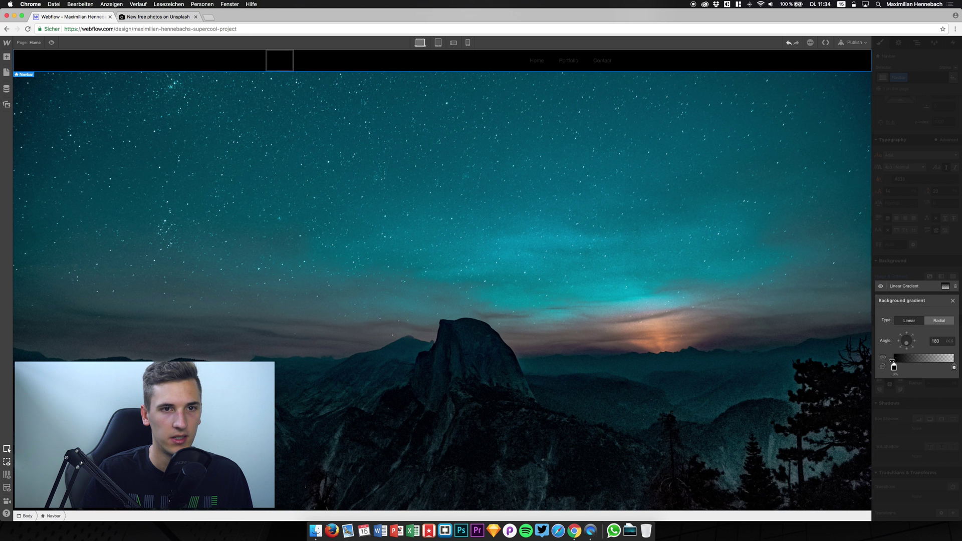
pyautogui.click(952, 302)
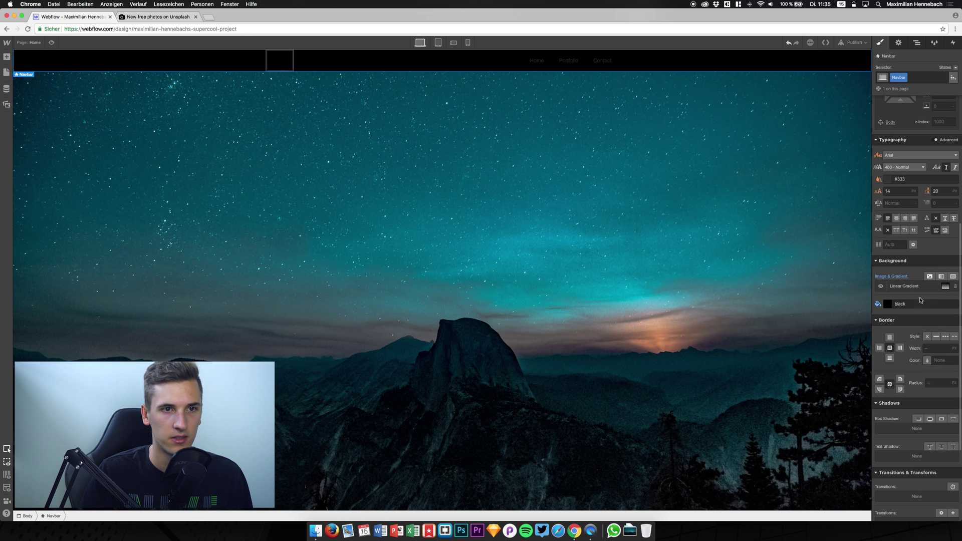
# Set the navbar's solid background colour to transparent
pyautogui.click(887, 303)
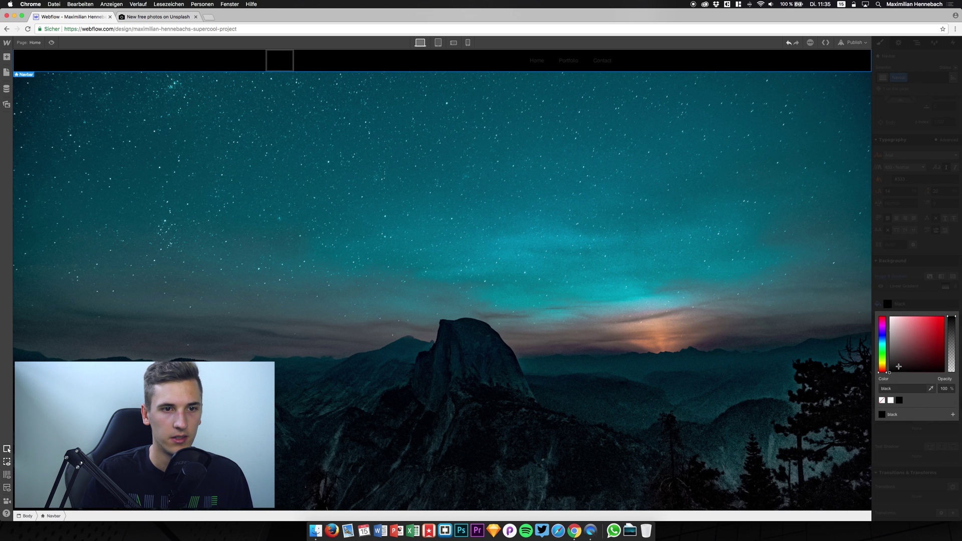
pyautogui.click(882, 399)
pyautogui.press('Escape')
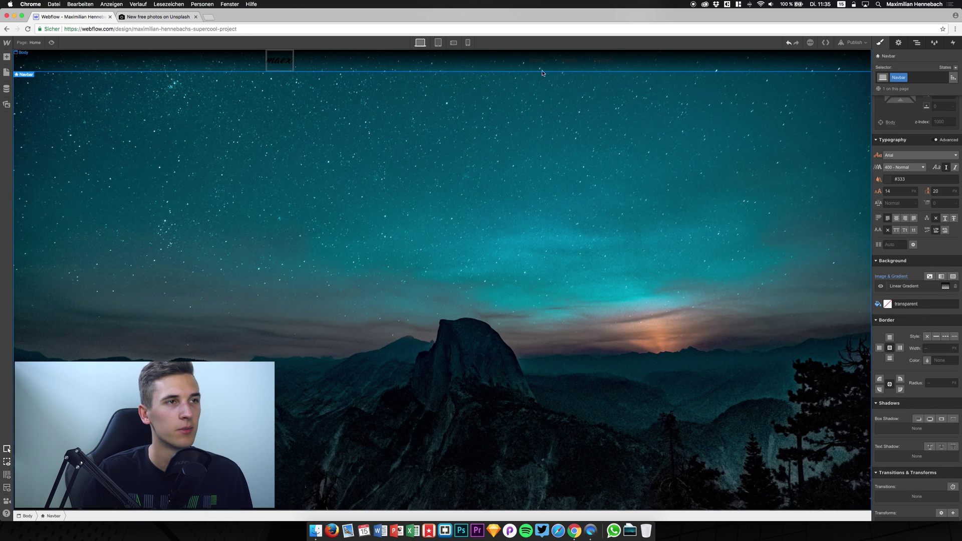
# Lower the gradient's black start stop to about 60% opacity
pyautogui.click(945, 286)
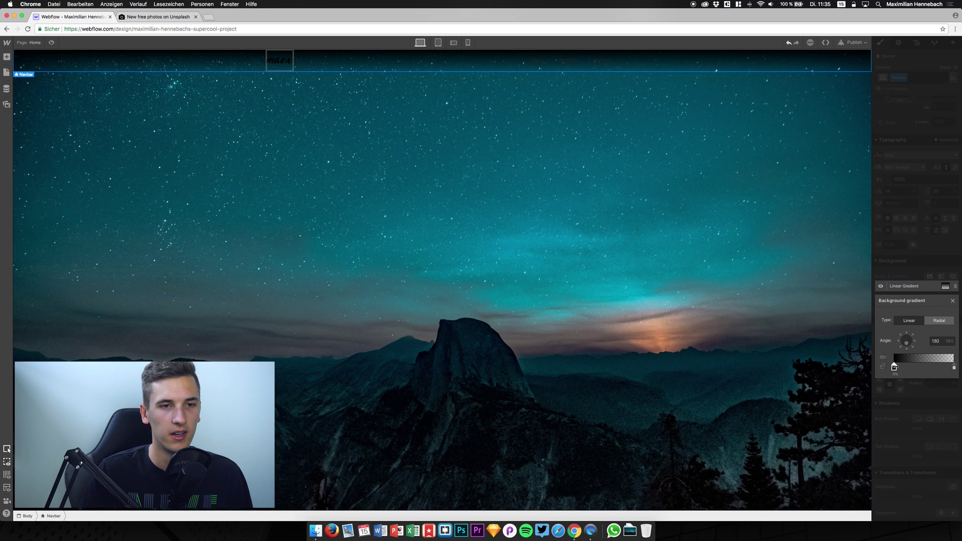
pyautogui.click(894, 368)
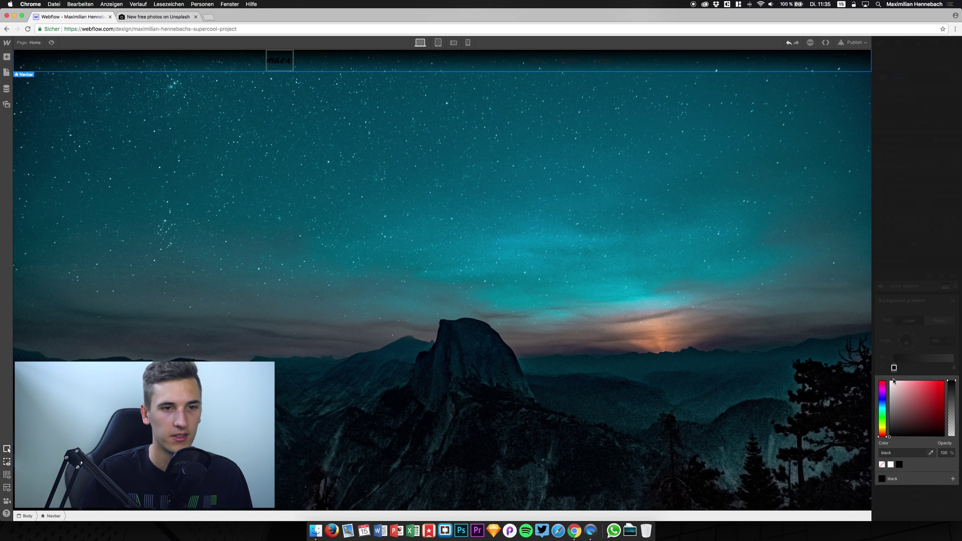
pyautogui.moveTo(954, 384); pyautogui.dragTo(947, 405)
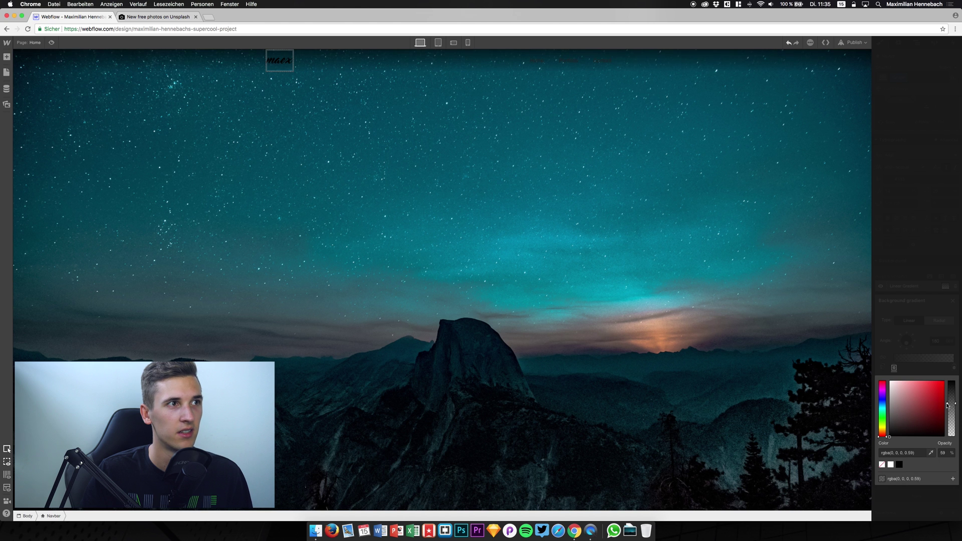
pyautogui.moveTo(947, 405); pyautogui.dragTo(947, 406)
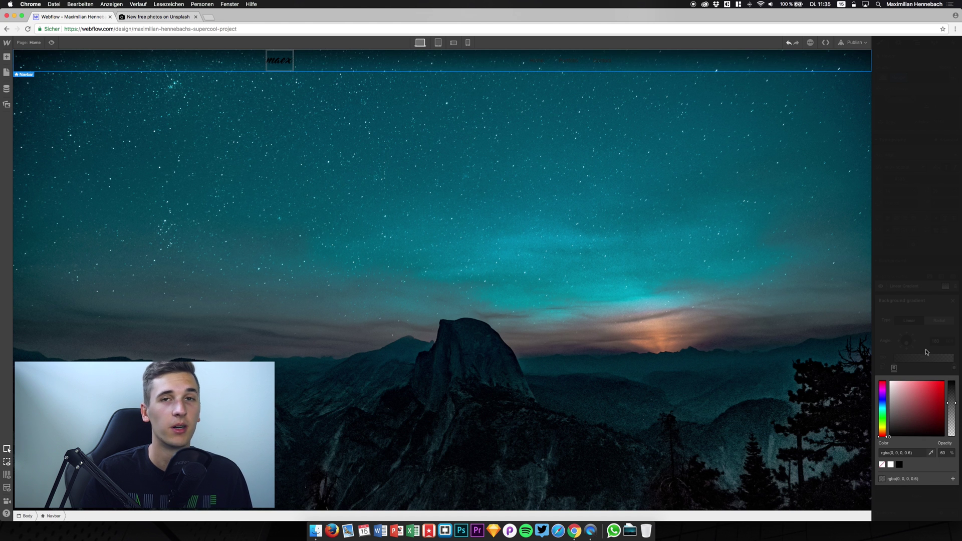
pyautogui.click(927, 332)
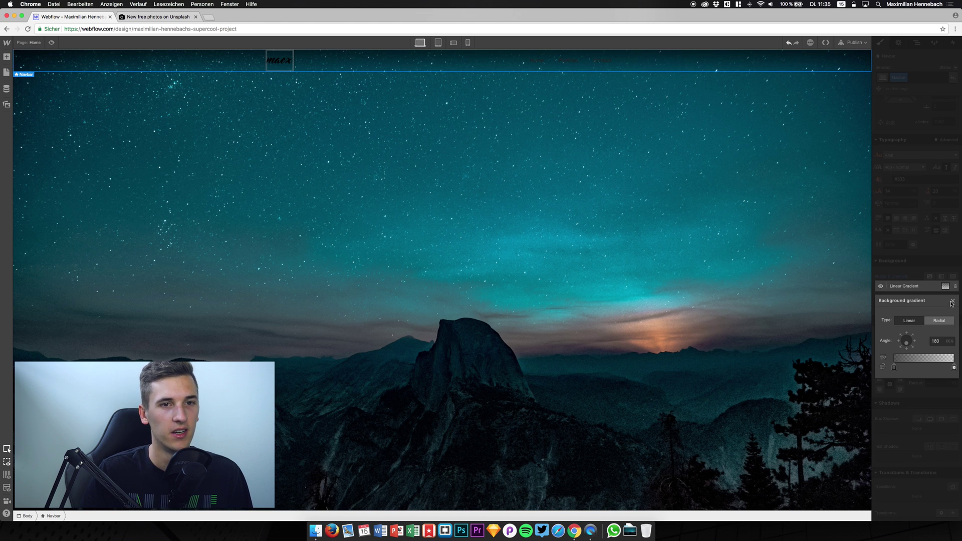
pyautogui.click(952, 301)
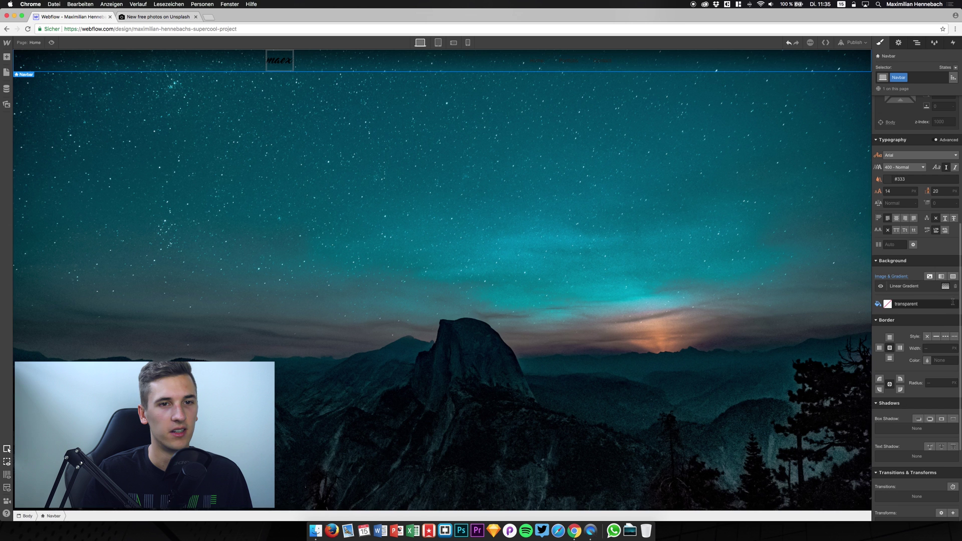
# Try a blue background on the maex logo, then undo it to keep the original look
pyautogui.click(280, 64)
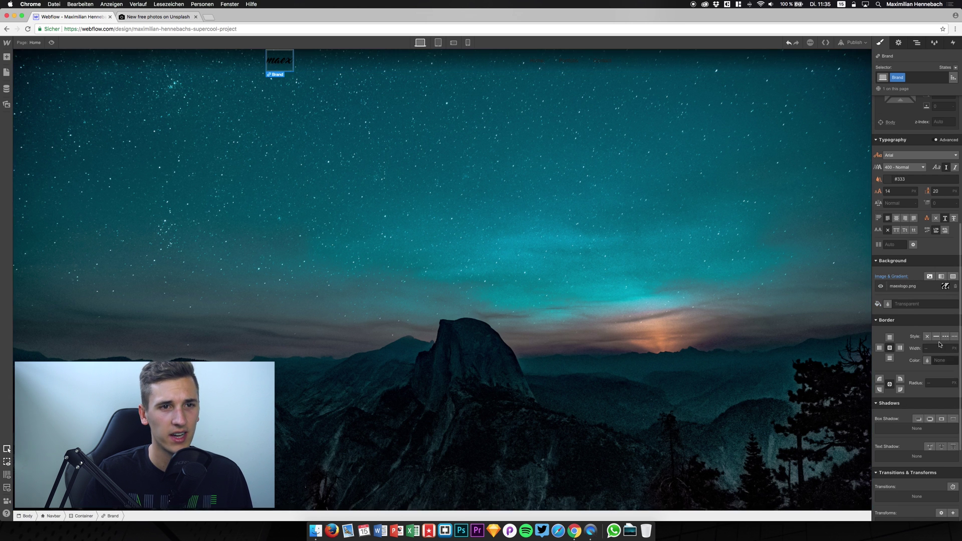
pyautogui.click(887, 304)
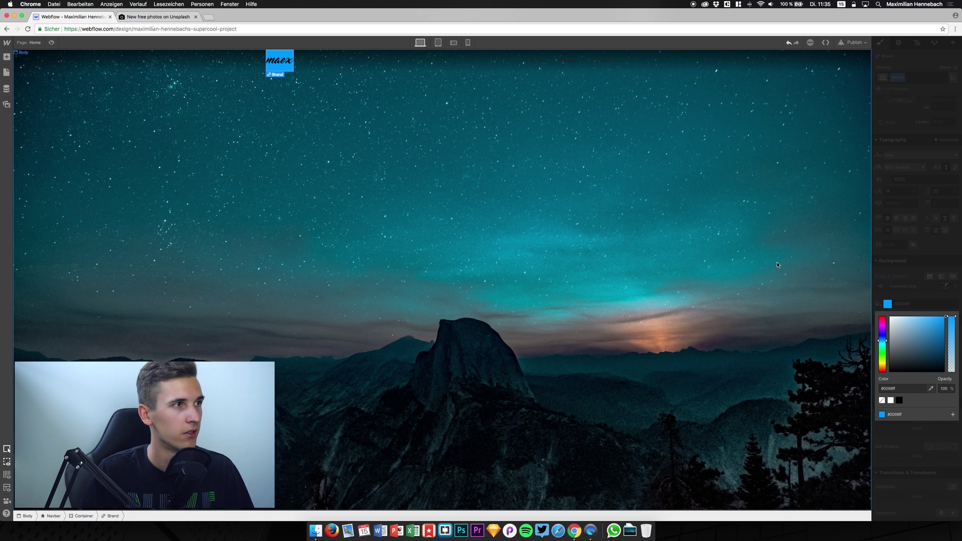
pyautogui.press('super+t')
pyautogui.click(282, 17)
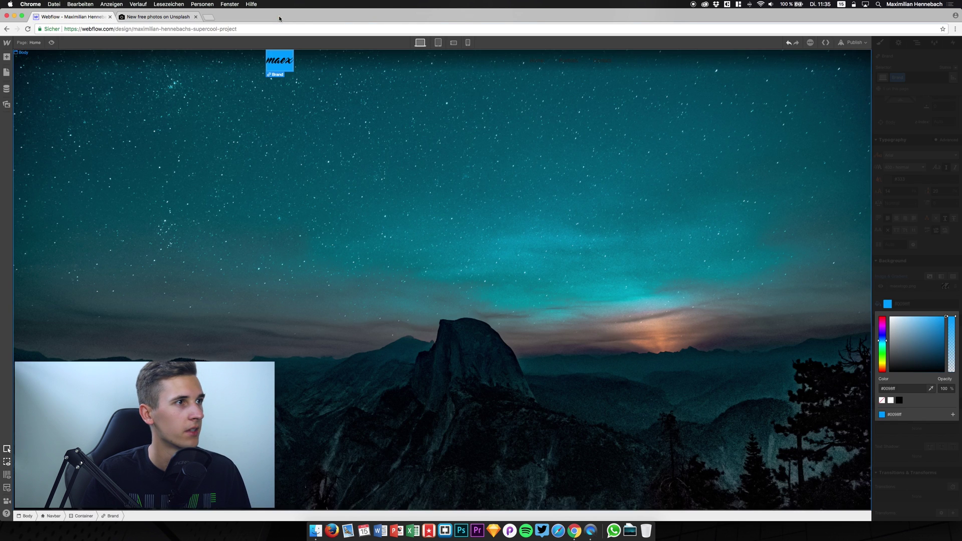
pyautogui.press('super+z')
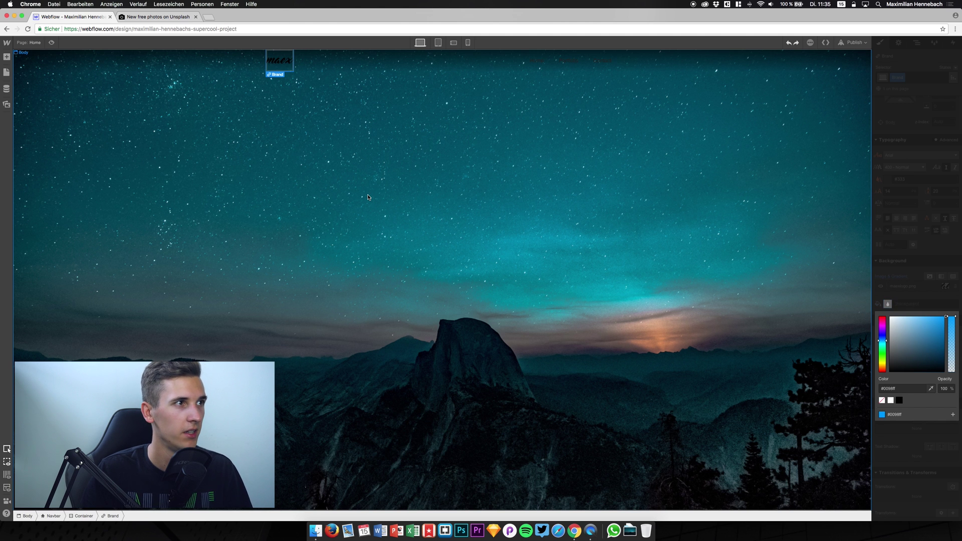
pyautogui.click(265, 74)
pyautogui.click(277, 60)
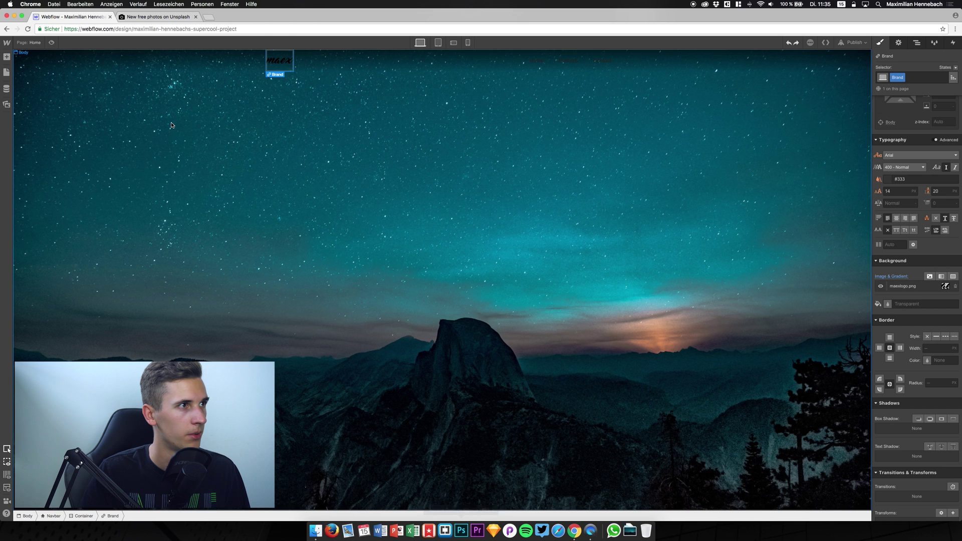
# Create the 'Nav Links' class and apply it to the first navbar links
pyautogui.click(565, 66)
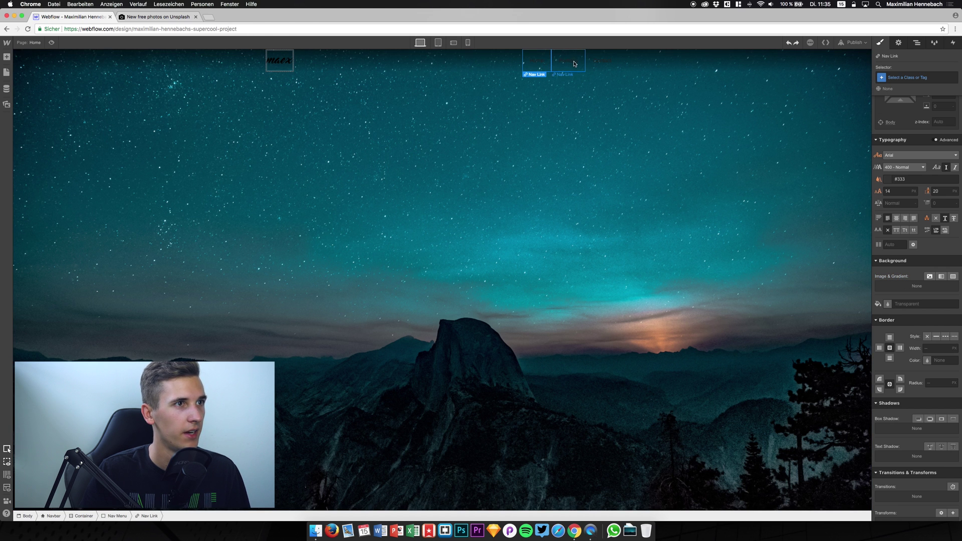
pyautogui.click(536, 62)
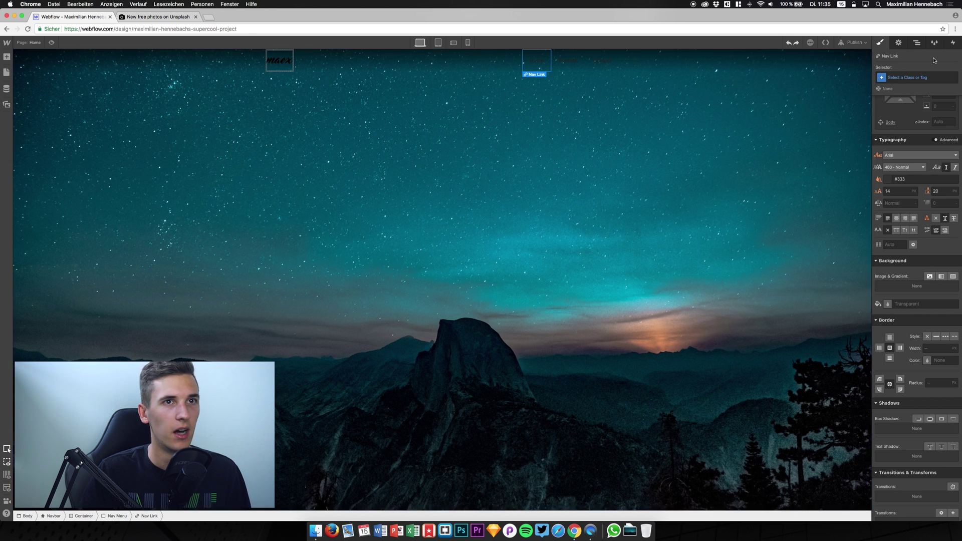
pyautogui.click(908, 76)
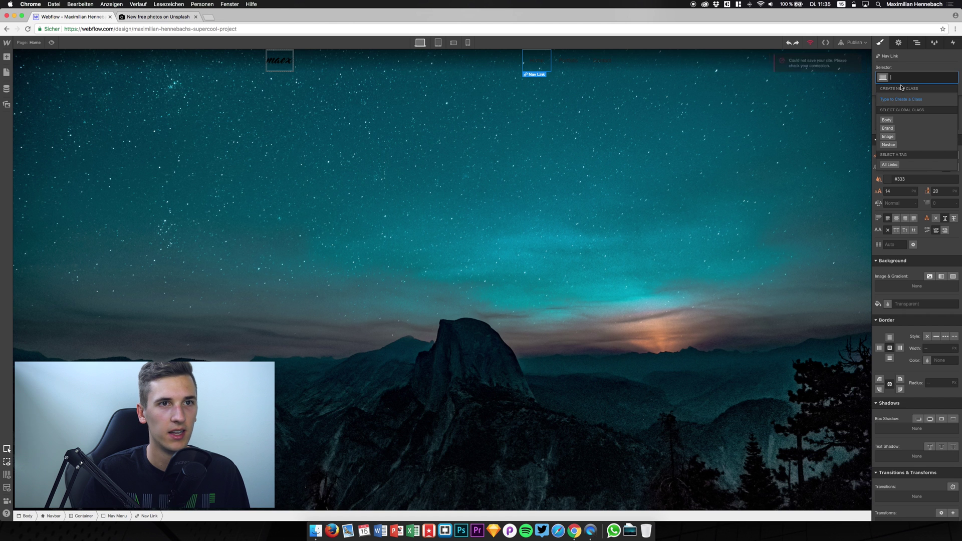
pyautogui.click(888, 165)
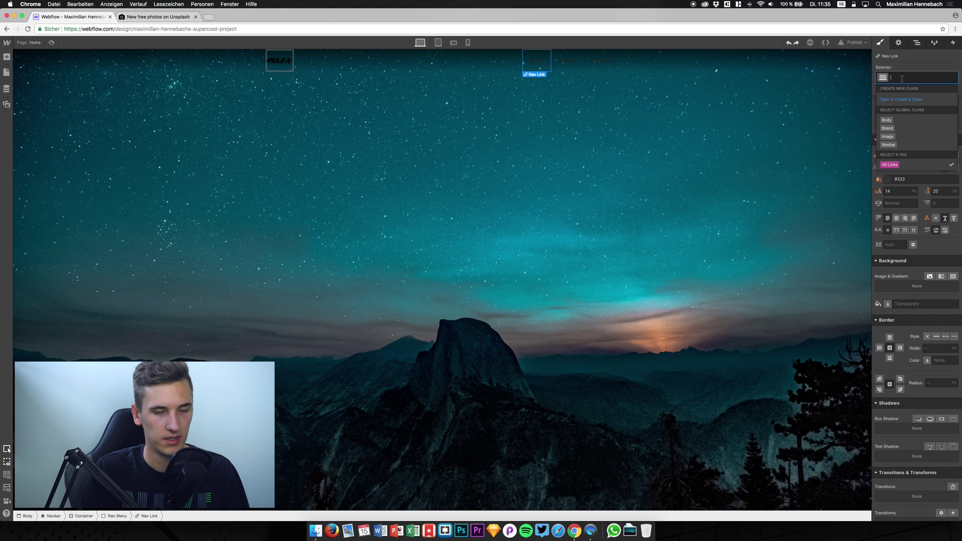
pyautogui.write('Nav Links')
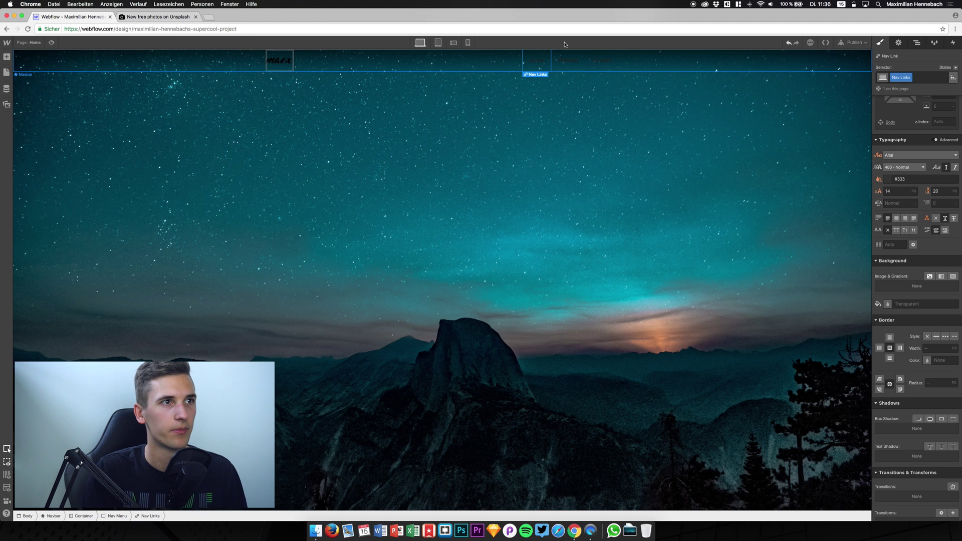
pyautogui.click(568, 60)
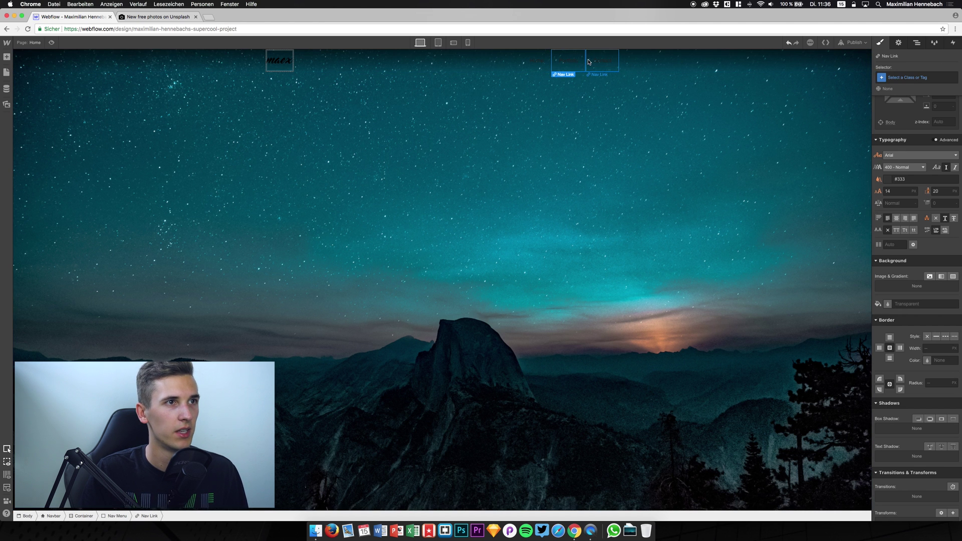
pyautogui.click(603, 61)
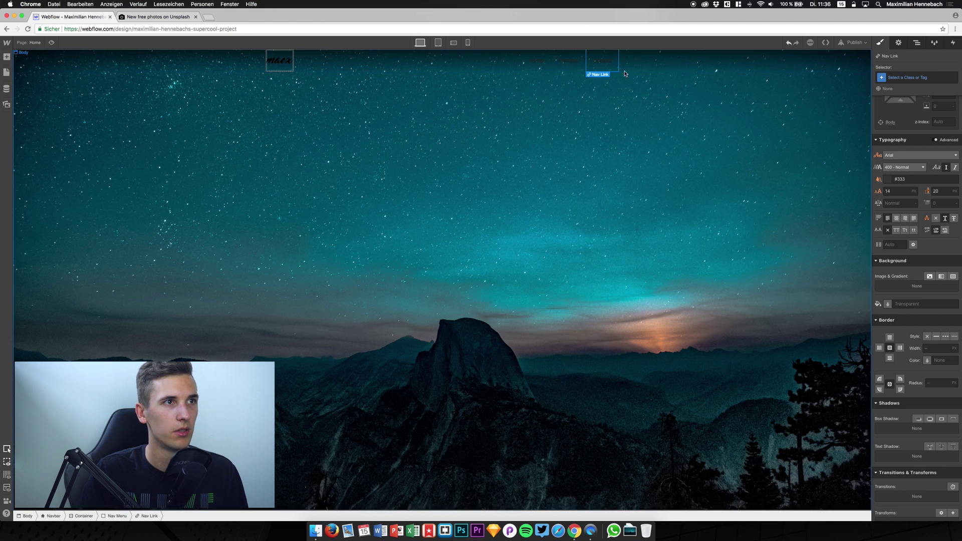
pyautogui.click(566, 63)
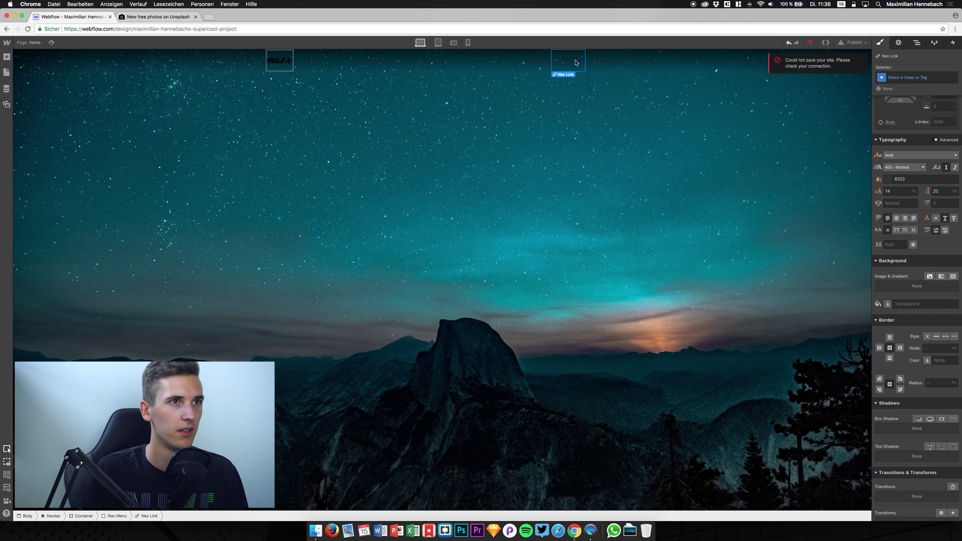
pyautogui.click(903, 77)
pyautogui.write('Nav Li')
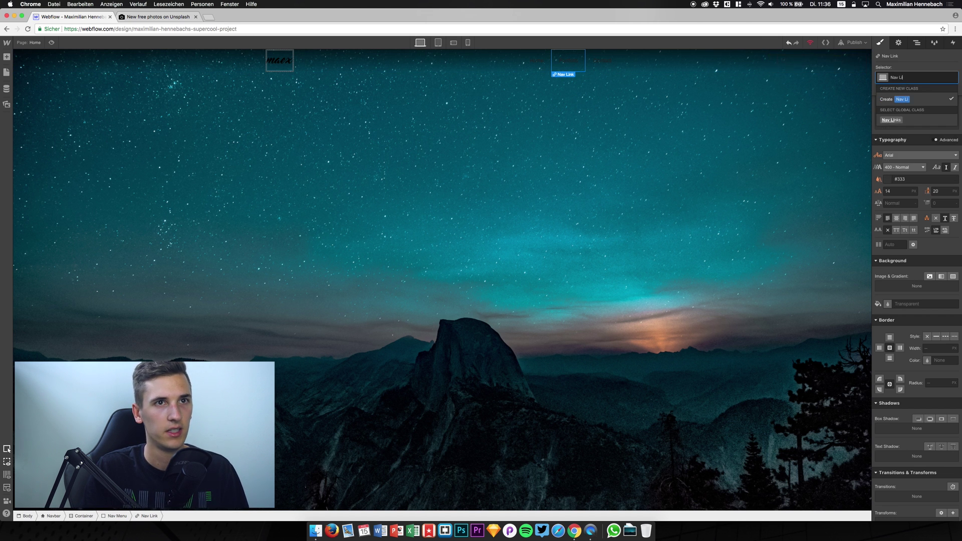
pyautogui.press('Return')
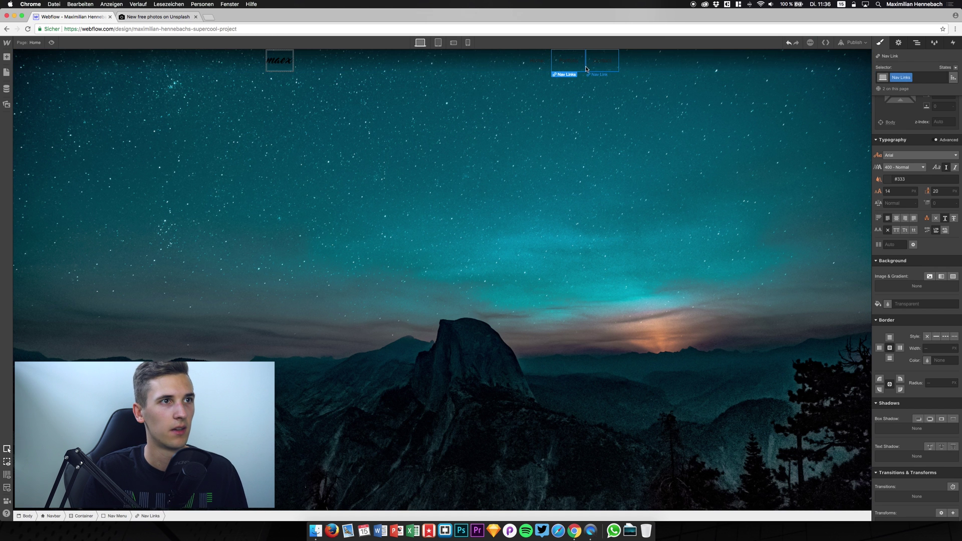
# Apply the existing 'Nav Links' class to the third navbar link
pyautogui.click(603, 60)
pyautogui.click(536, 61)
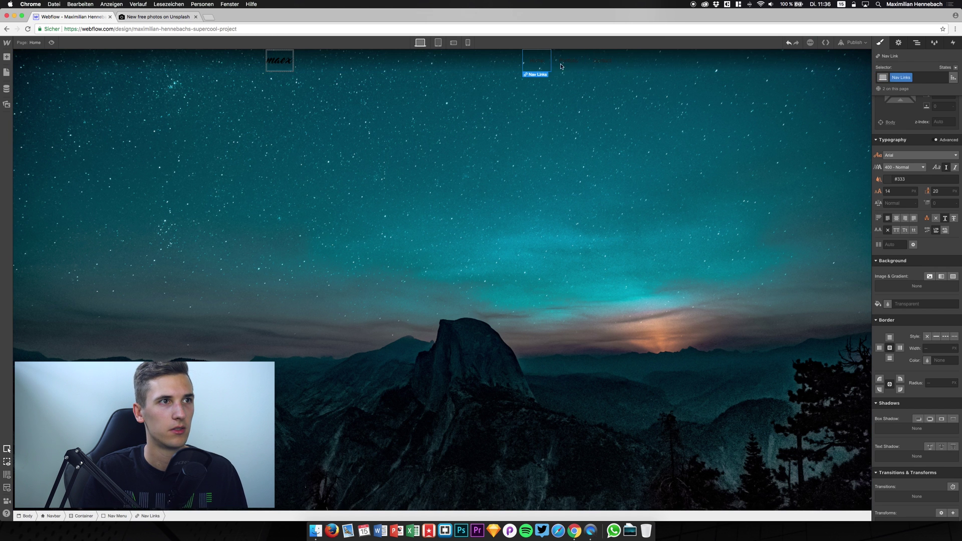
pyautogui.click(597, 61)
pyautogui.click(921, 77)
pyautogui.write('Nav')
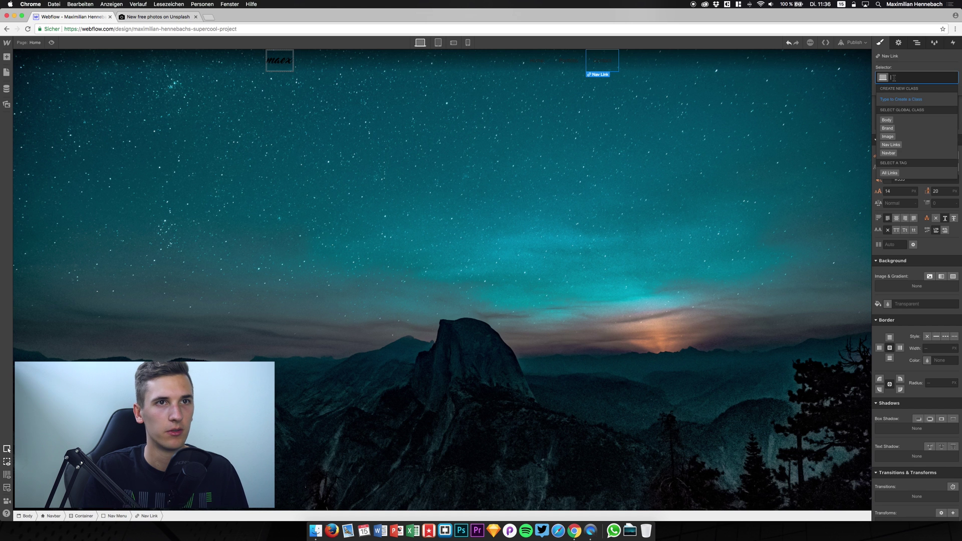
pyautogui.press('Down')
pyautogui.press('Down')
pyautogui.press('Up')
pyautogui.press('Return')
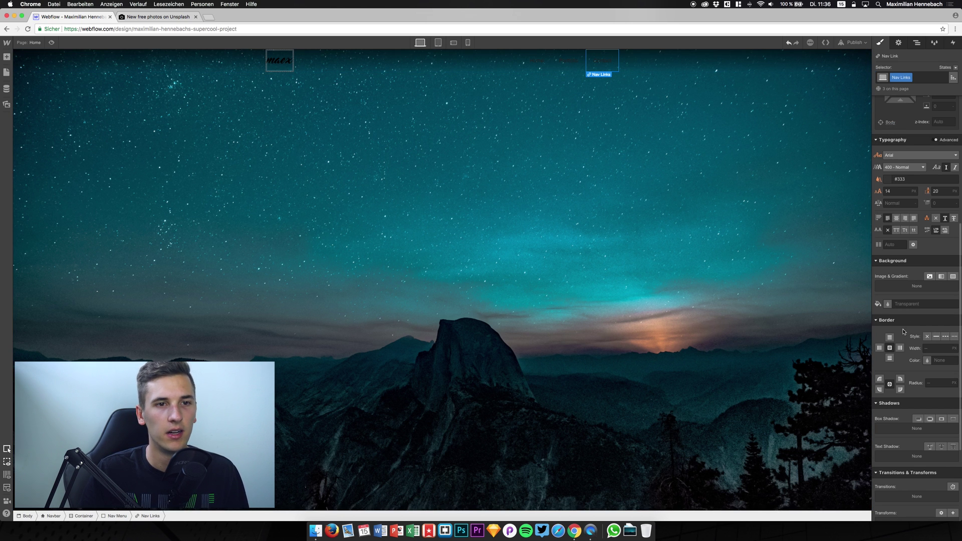
# Set the Nav Links text colour to white, briefly trying light blue before keeping white
pyautogui.click(887, 179)
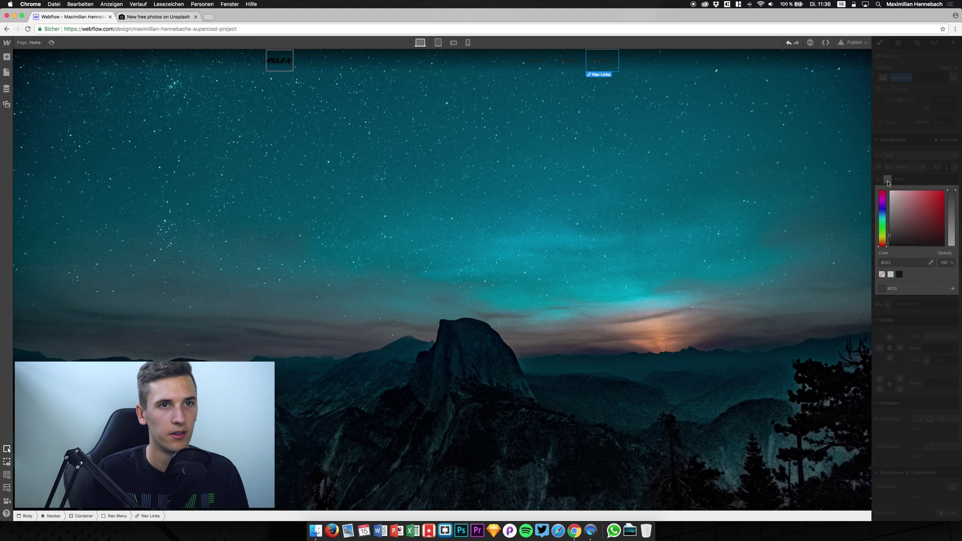
pyautogui.moveTo(912, 220); pyautogui.dragTo(887, 192)
pyautogui.click(889, 181)
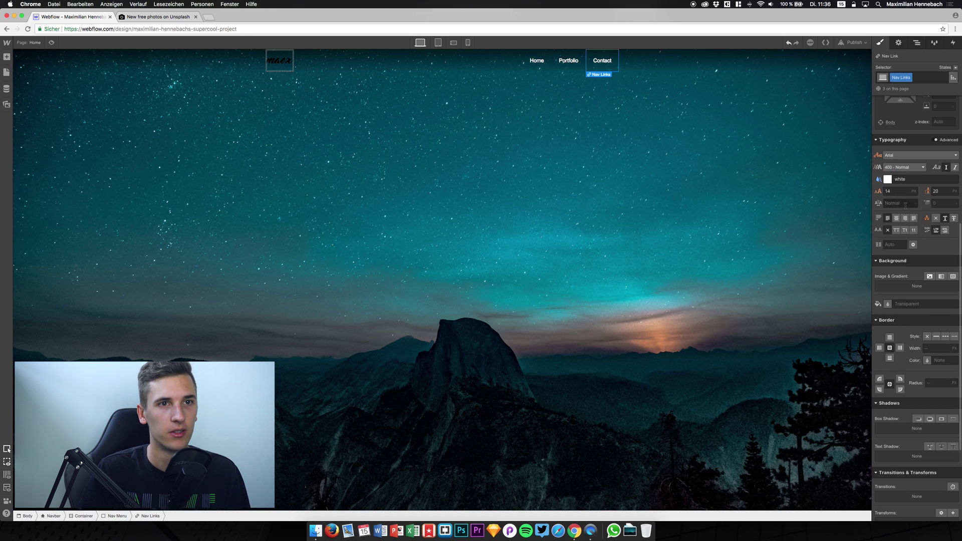
pyautogui.click(882, 178)
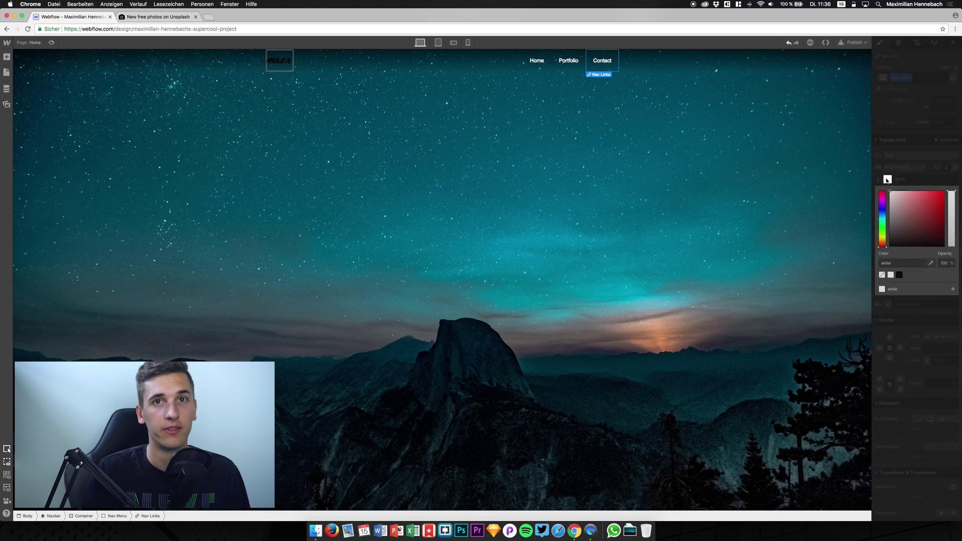
pyautogui.click(883, 212)
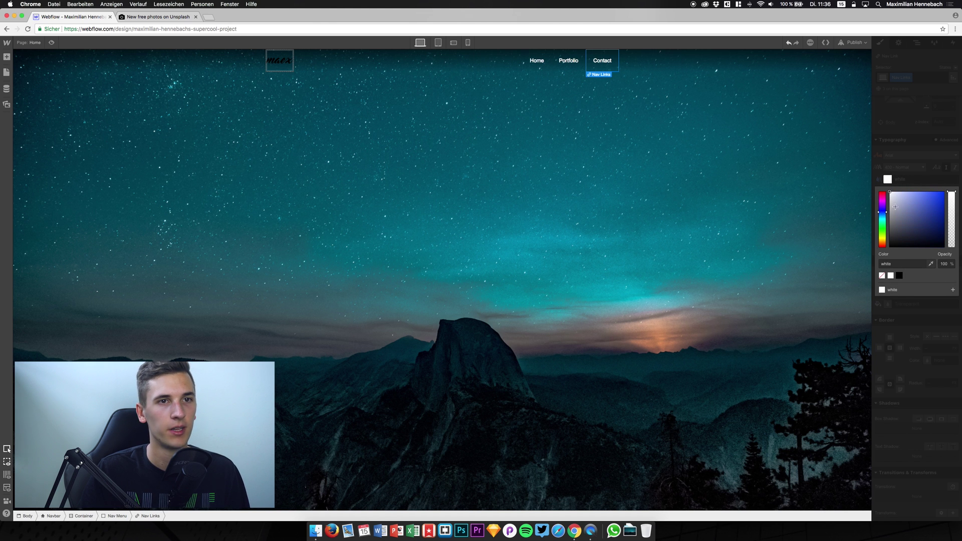
pyautogui.moveTo(905, 199); pyautogui.dragTo(886, 193)
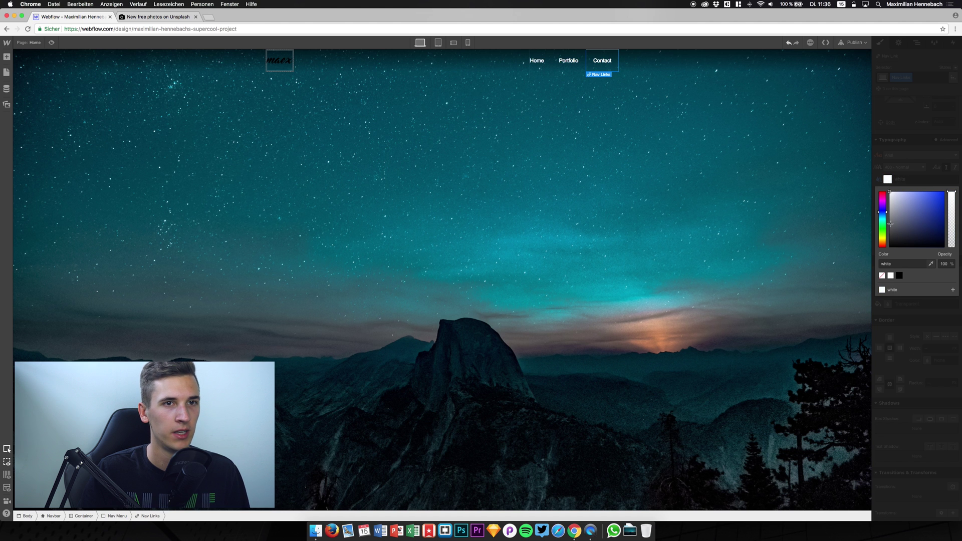
pyautogui.click(880, 179)
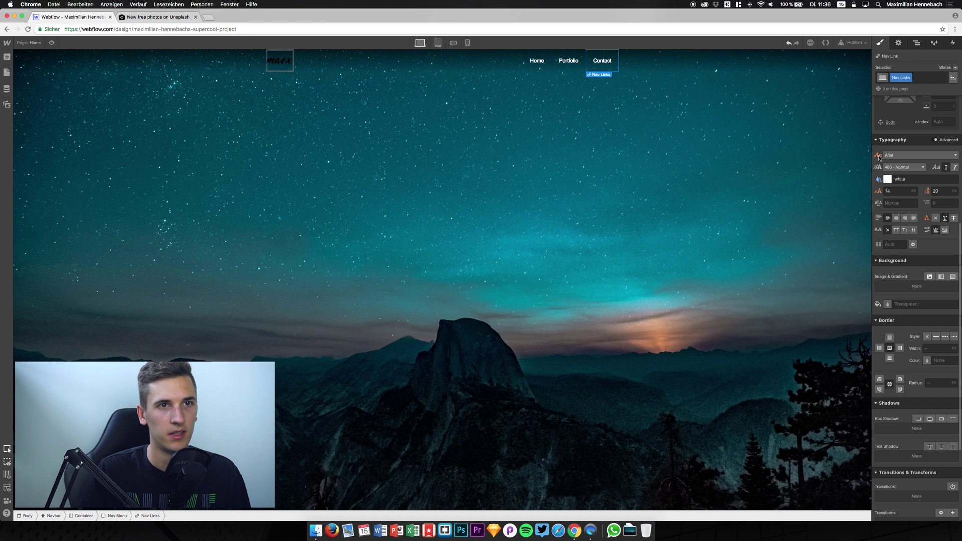
pyautogui.click(878, 156)
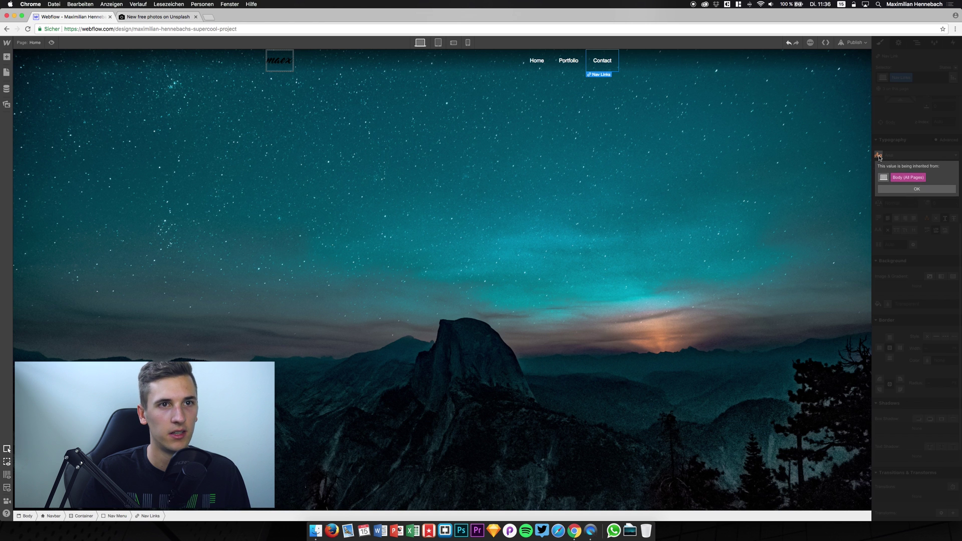
pyautogui.click(892, 189)
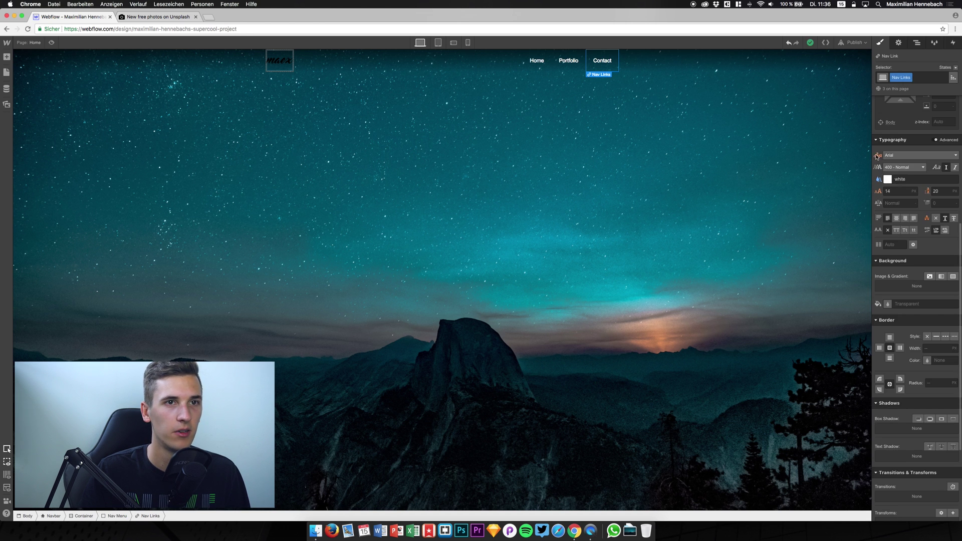
pyautogui.click(879, 157)
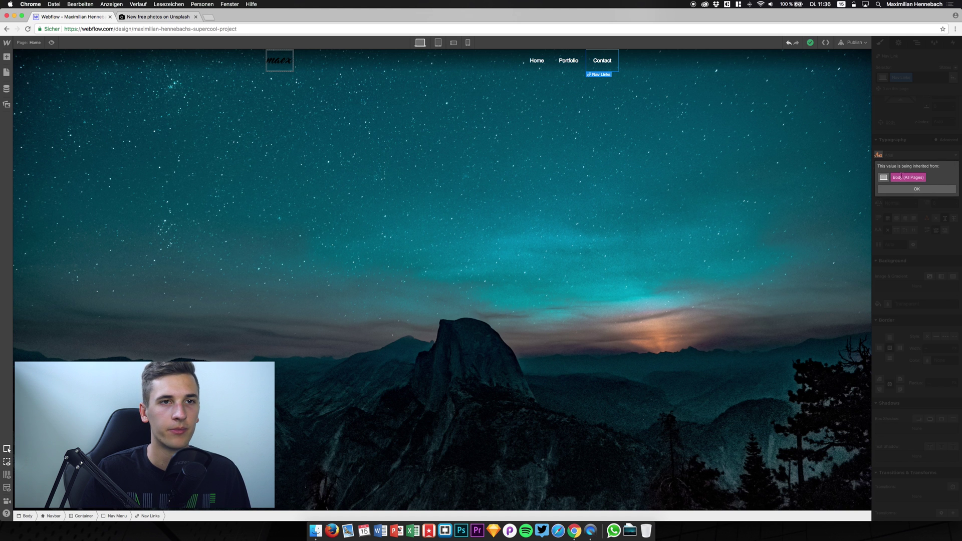
pyautogui.click(926, 189)
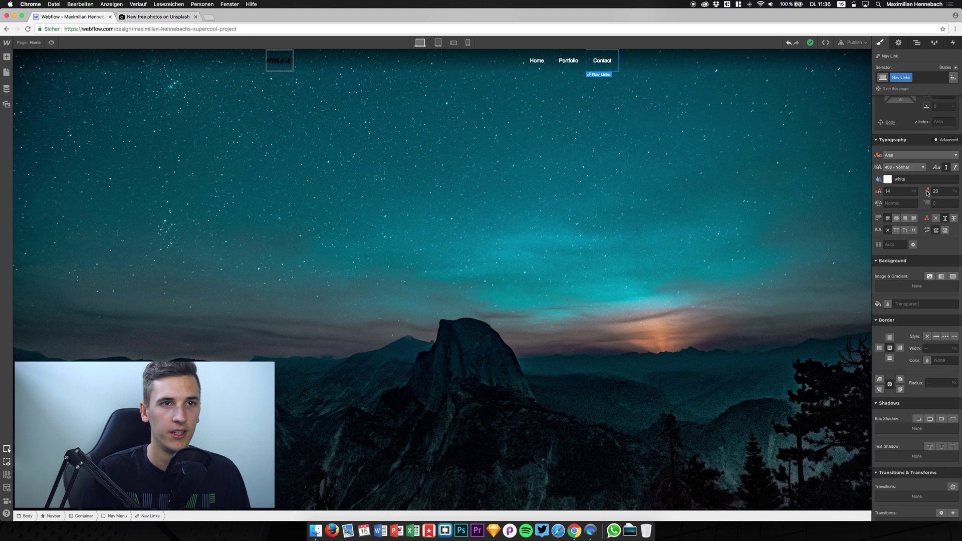
pyautogui.click(878, 180)
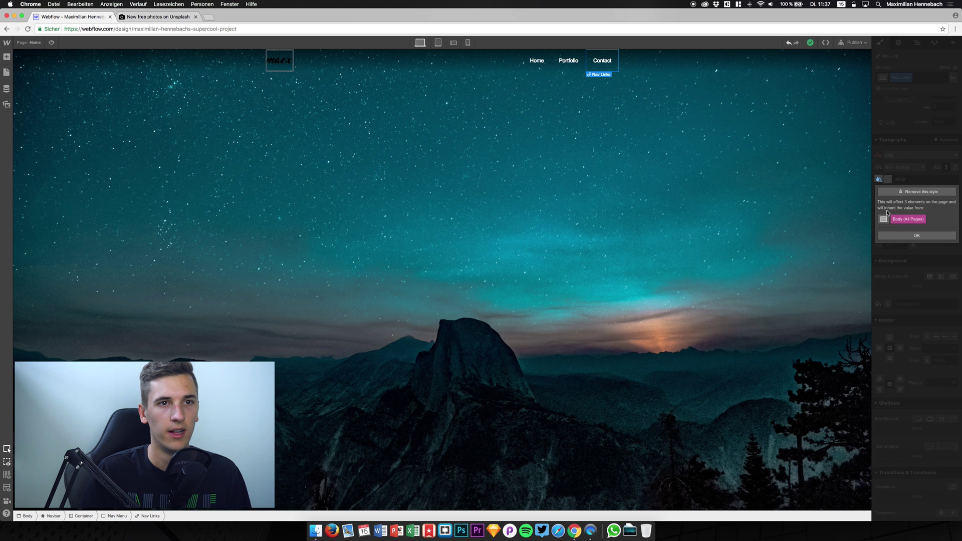
pyautogui.click(916, 236)
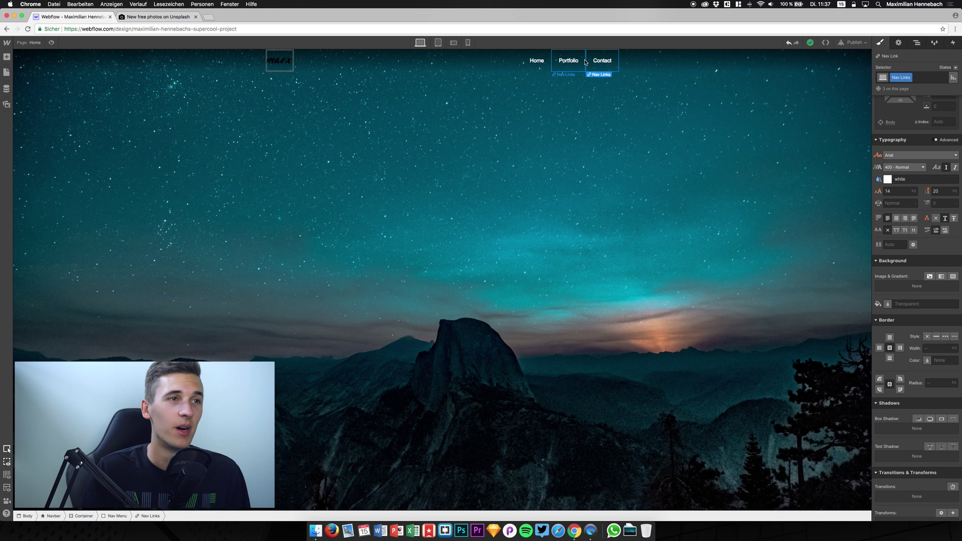
pyautogui.click(878, 181)
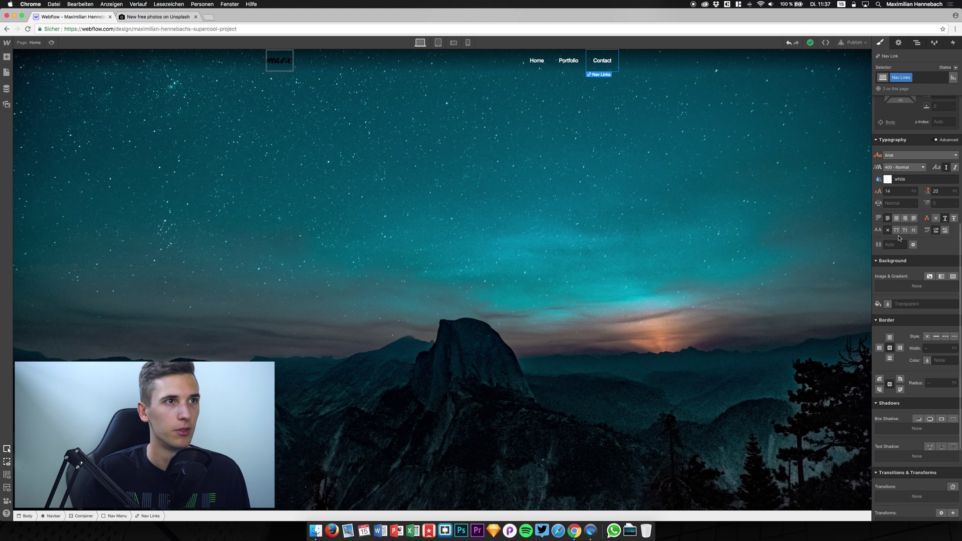
# Type 'mndex.html' as the Brand logo's URL, then switch its link to Page type, no page chosen
pyautogui.click(279, 61)
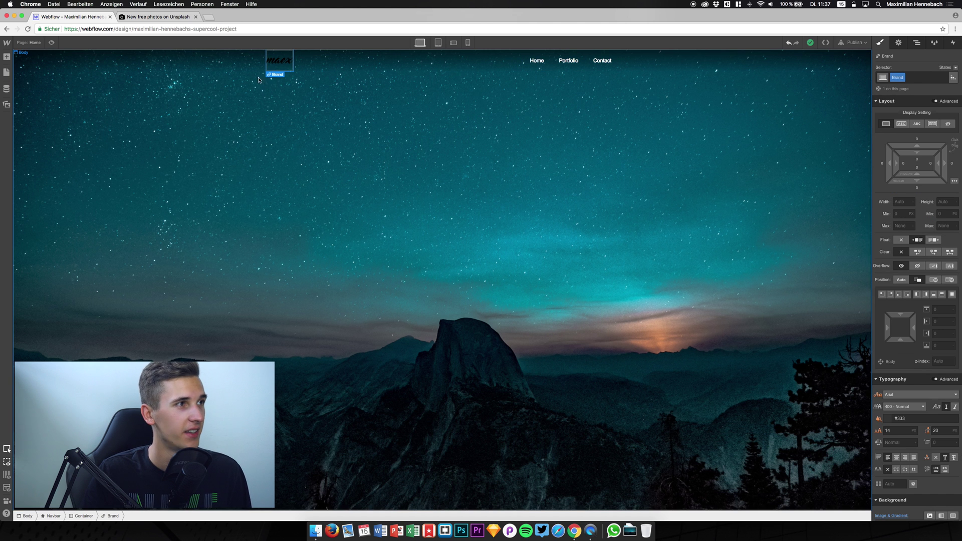
pyautogui.moveTo(276, 75)
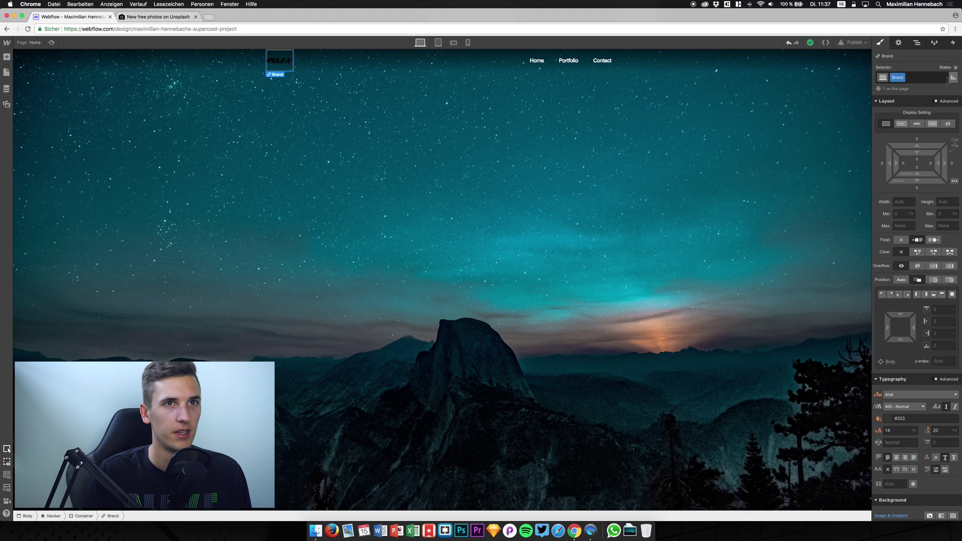
pyautogui.click(898, 43)
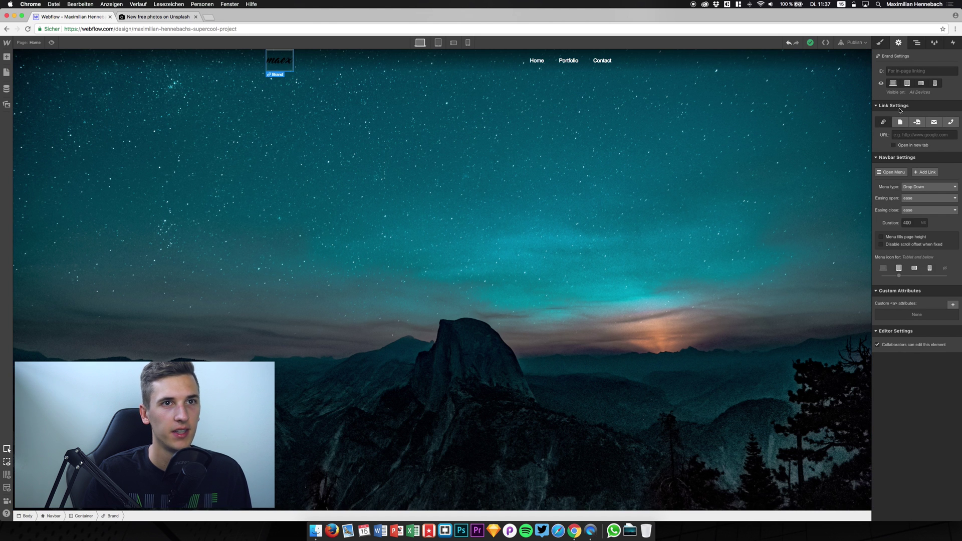
pyautogui.click(904, 133)
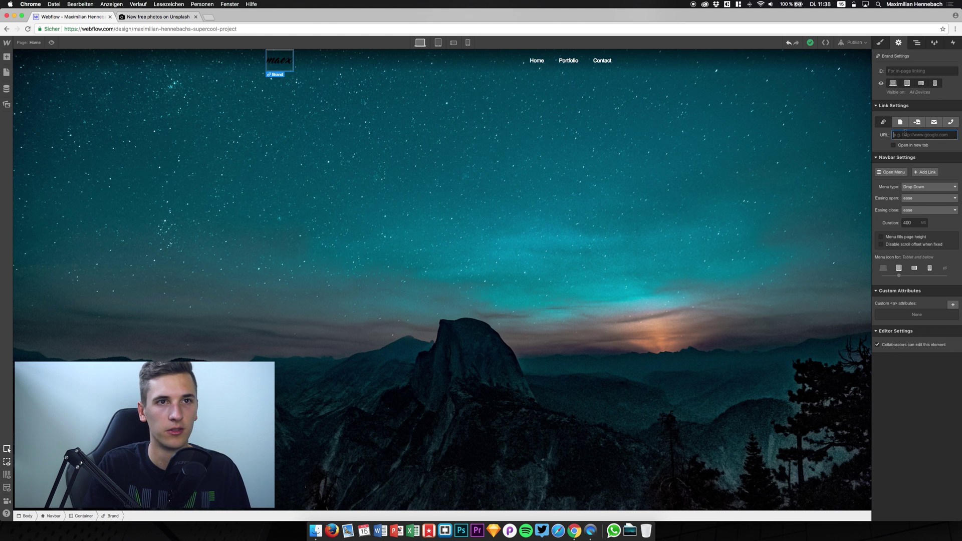
pyautogui.write('m')
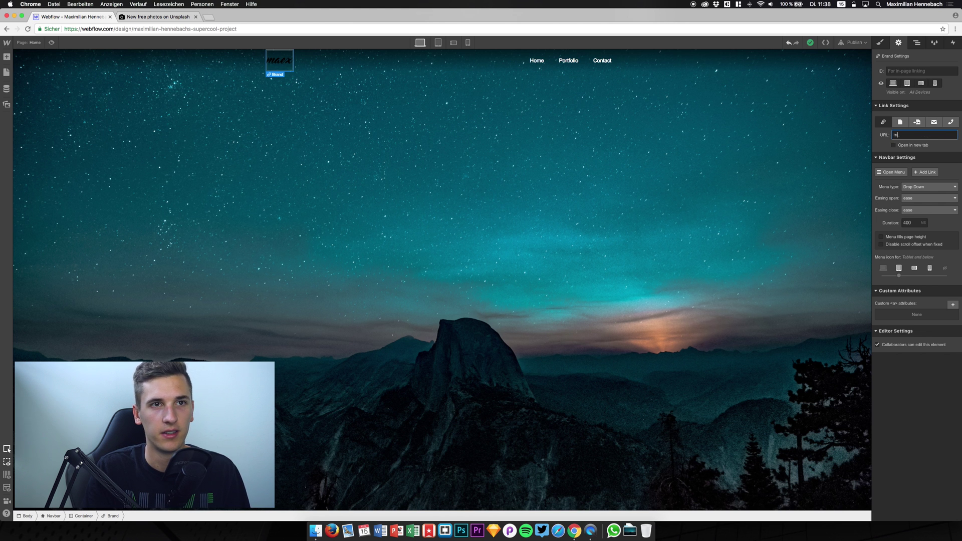
pyautogui.write('ndex.html')
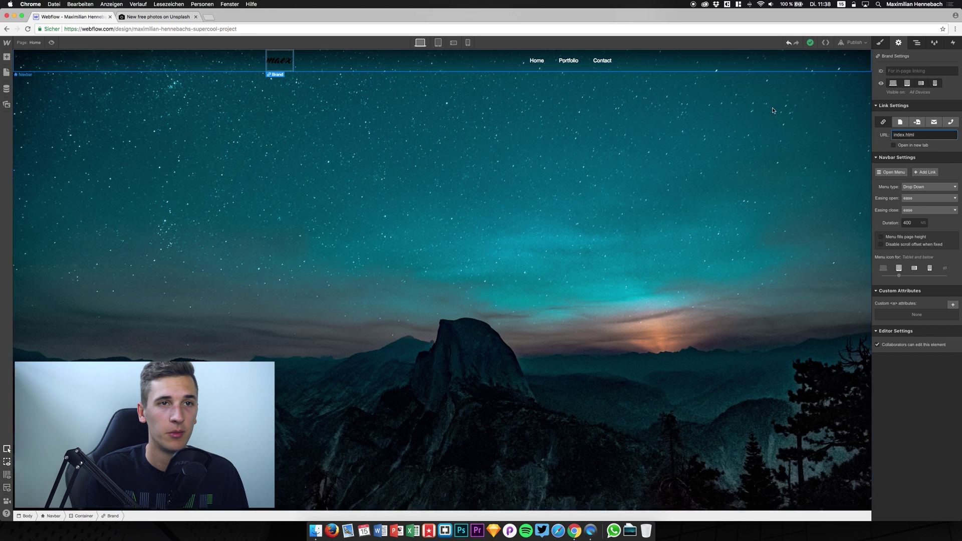
pyautogui.click(902, 123)
pyautogui.click(910, 136)
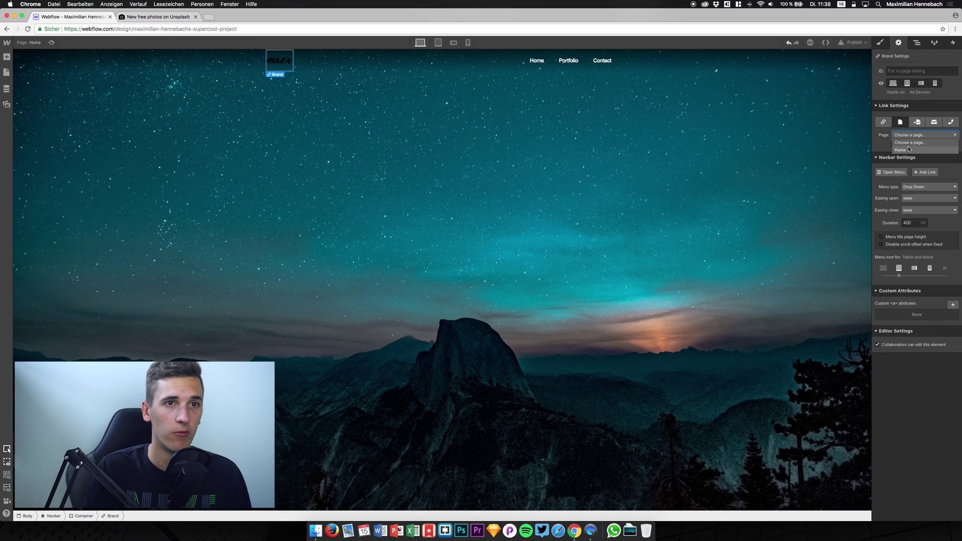
pyautogui.click(908, 149)
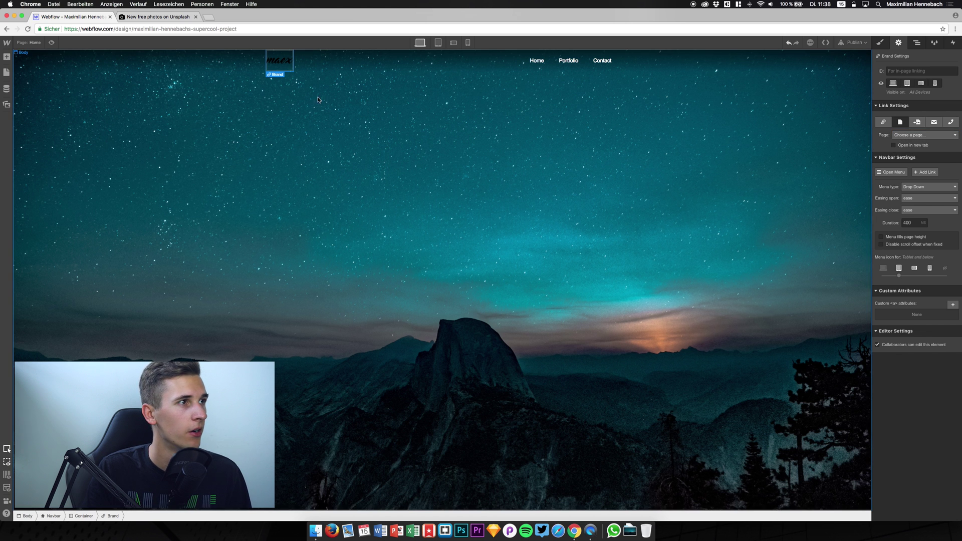
# Create a new page named 'Portfolio' (slug portfolio) from the Pages panel
pyautogui.click(22, 43)
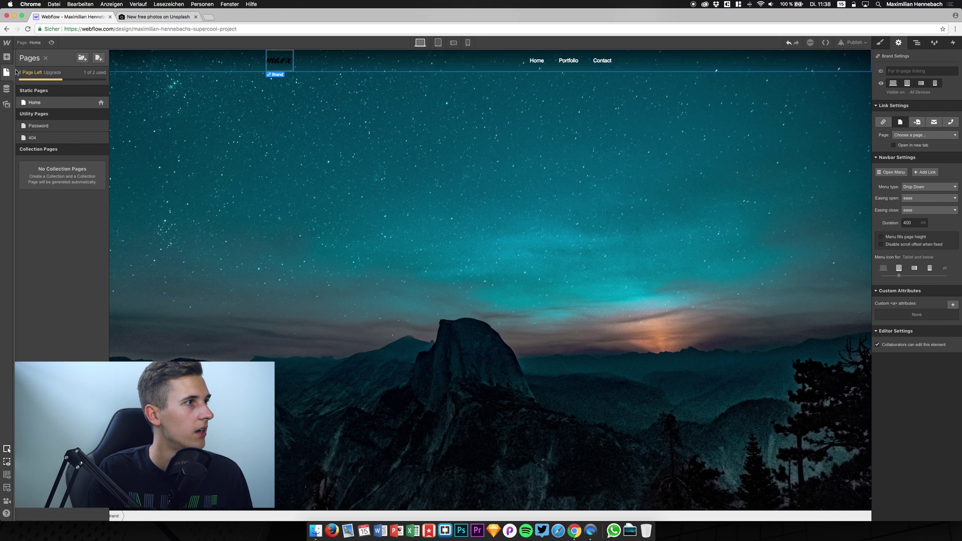
pyautogui.click(97, 58)
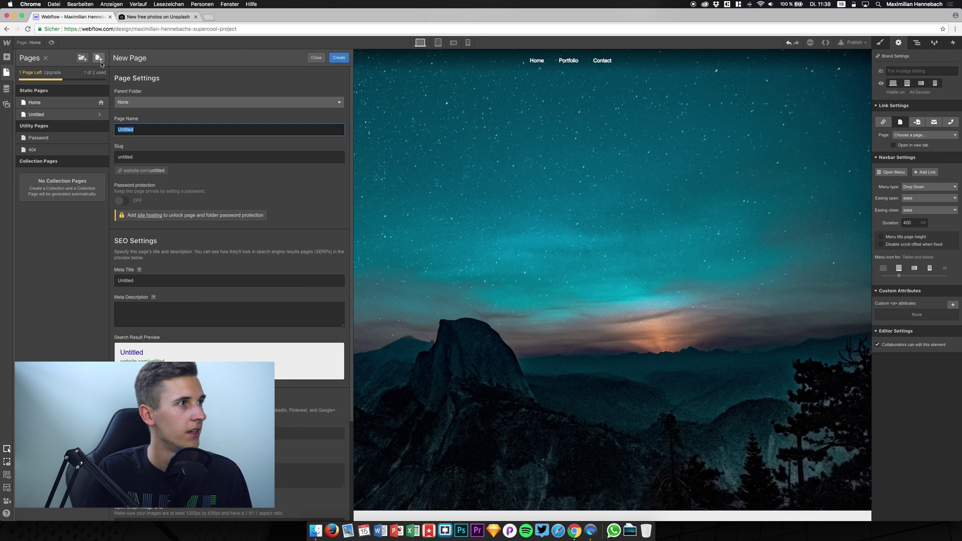
pyautogui.click(139, 102)
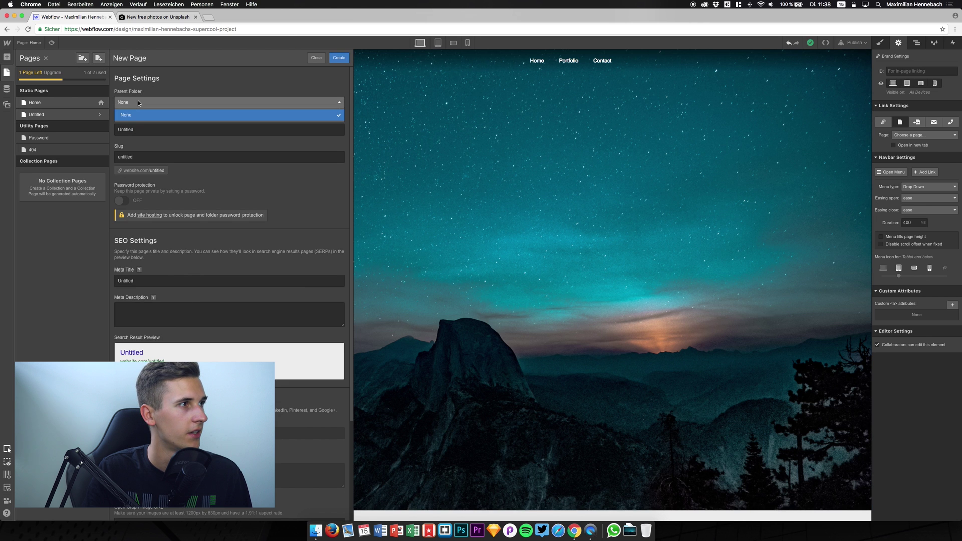
pyautogui.click(145, 131)
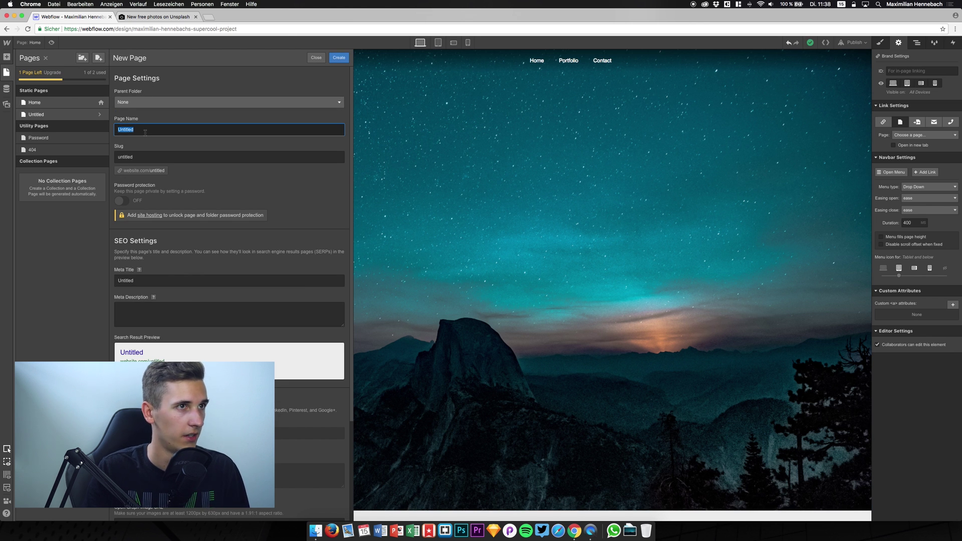
pyautogui.write('Portfolio')
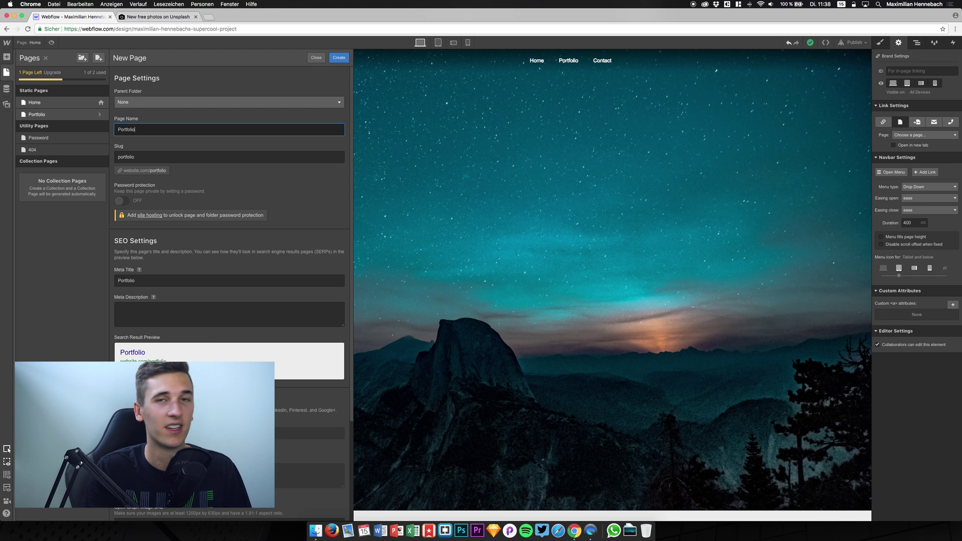
pyautogui.click(344, 59)
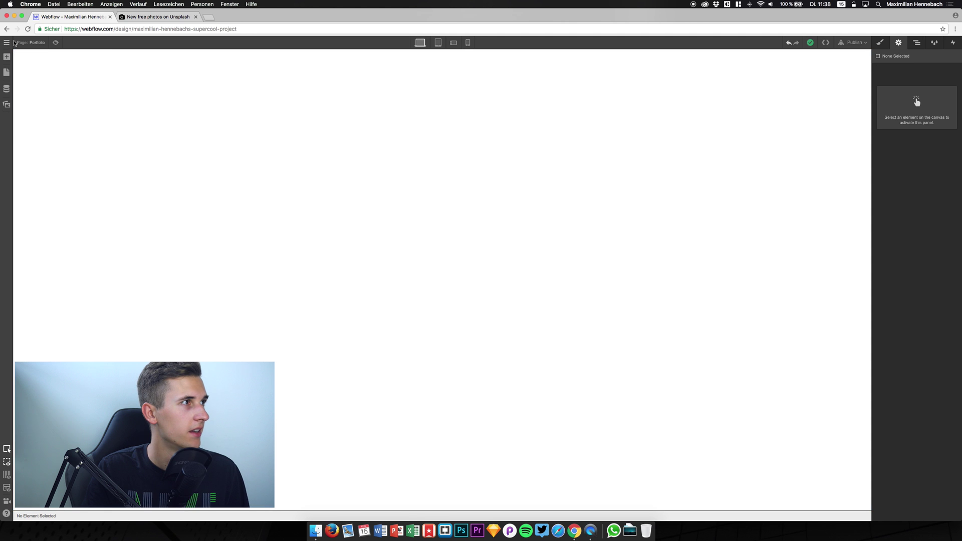
# Decline the free-plan page-limit hosting upgrade prompt and go back to the Home page
pyautogui.click(31, 42)
pyautogui.click(98, 59)
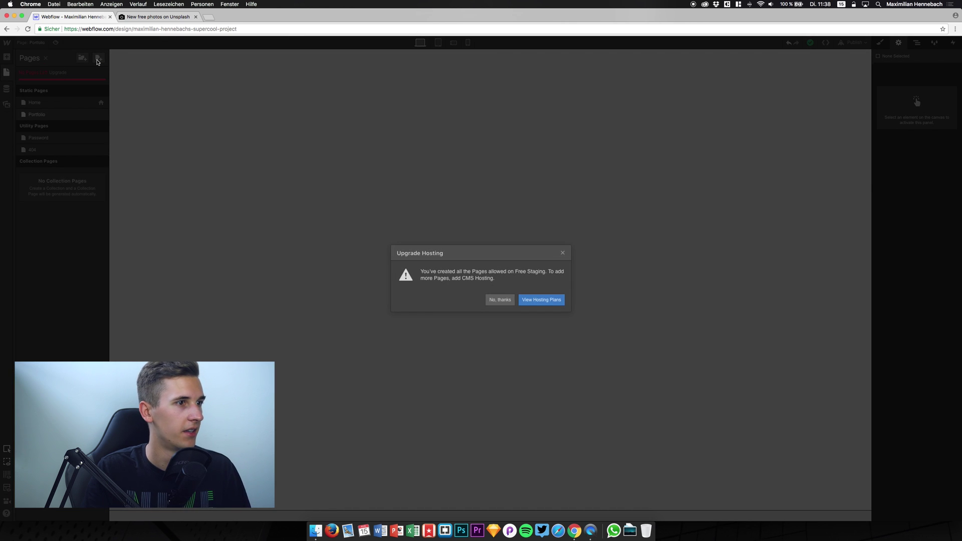
pyautogui.click(501, 300)
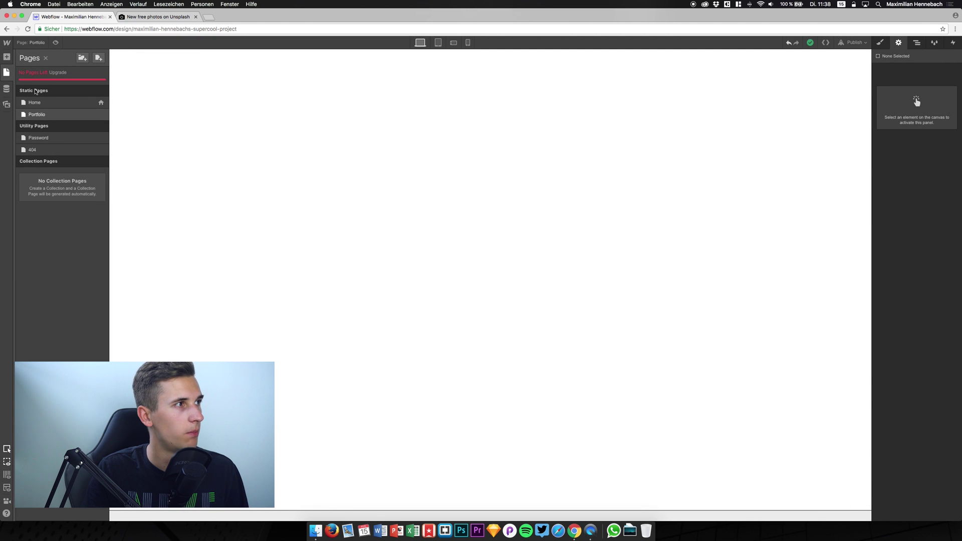
pyautogui.click(44, 103)
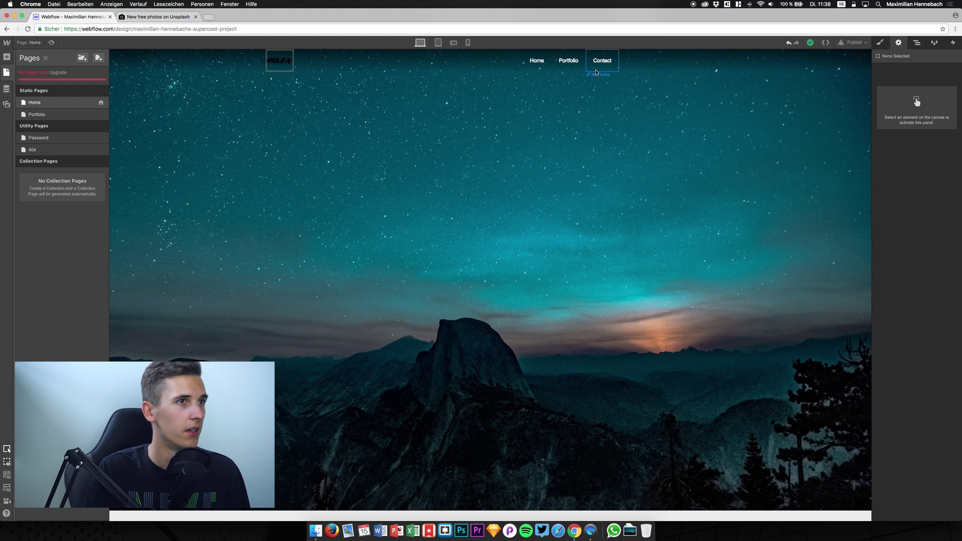
# Set the Portfolio navbar link's type to Page and point it at the Portfolio page
pyautogui.press('p')
pyautogui.click(579, 63)
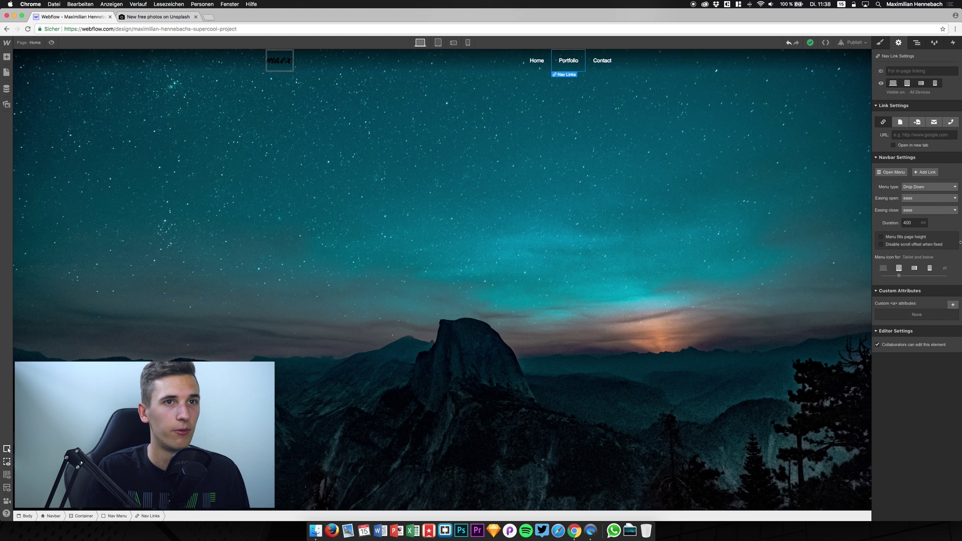
pyautogui.click(900, 122)
pyautogui.click(910, 136)
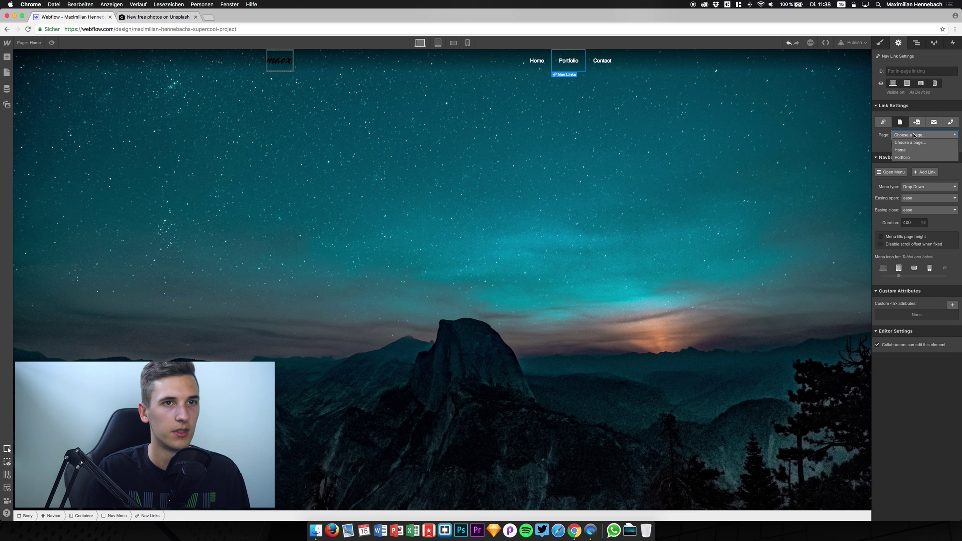
pyautogui.click(911, 158)
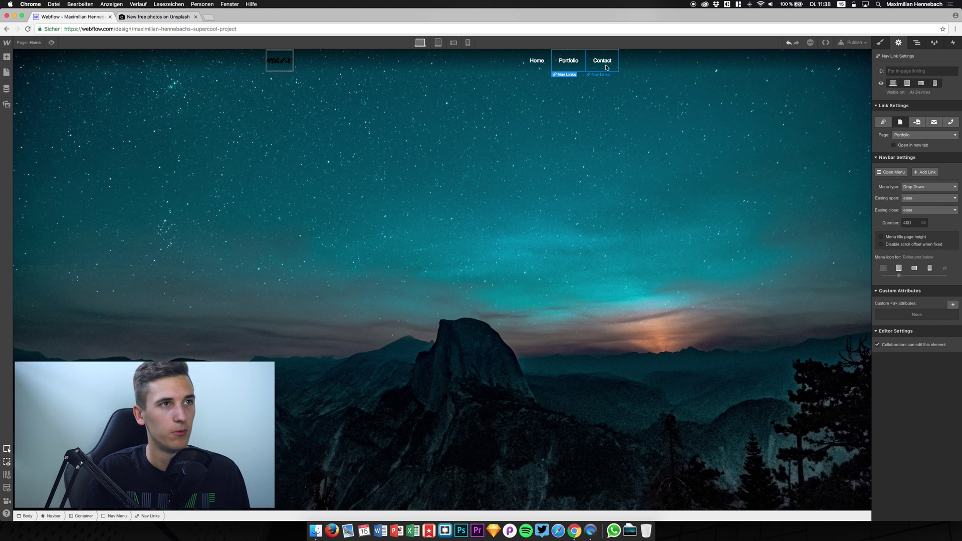
pyautogui.click(902, 135)
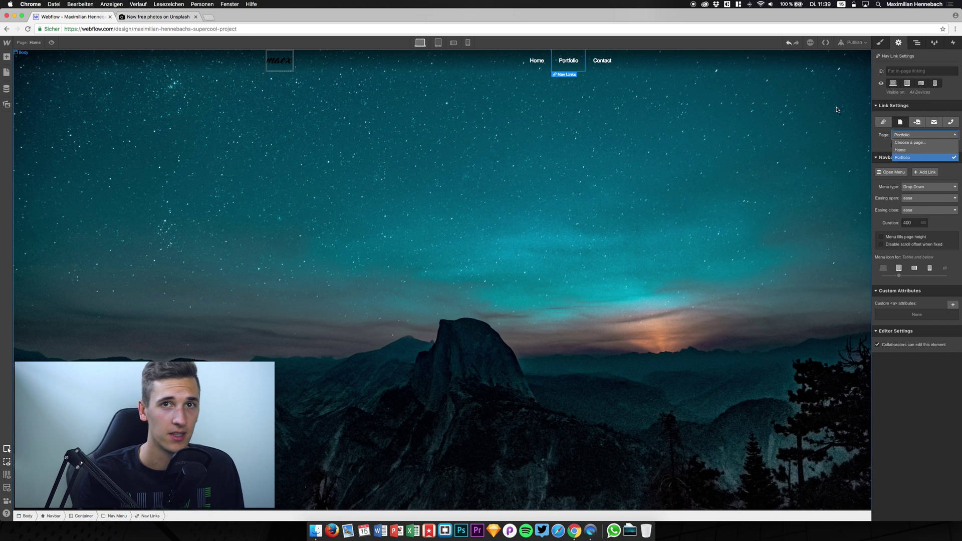
pyautogui.click(906, 159)
pyautogui.click(537, 60)
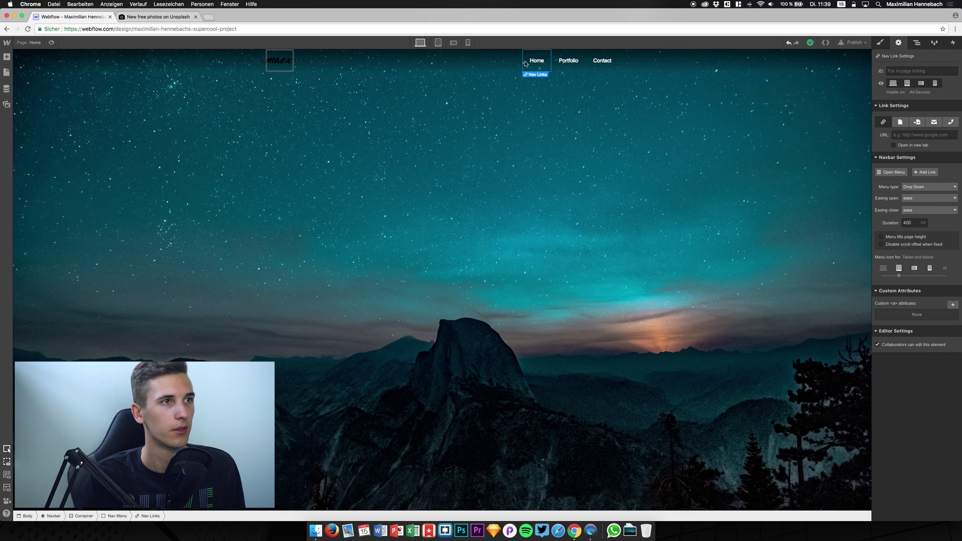
# Point the navbar's Brand logo link to the Home page
pyautogui.click(283, 66)
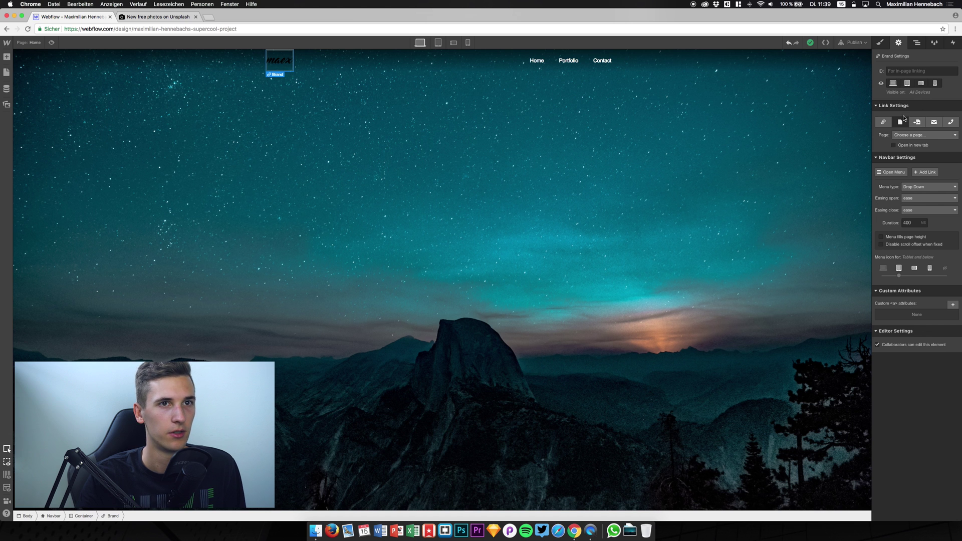
pyautogui.click(906, 134)
pyautogui.click(905, 153)
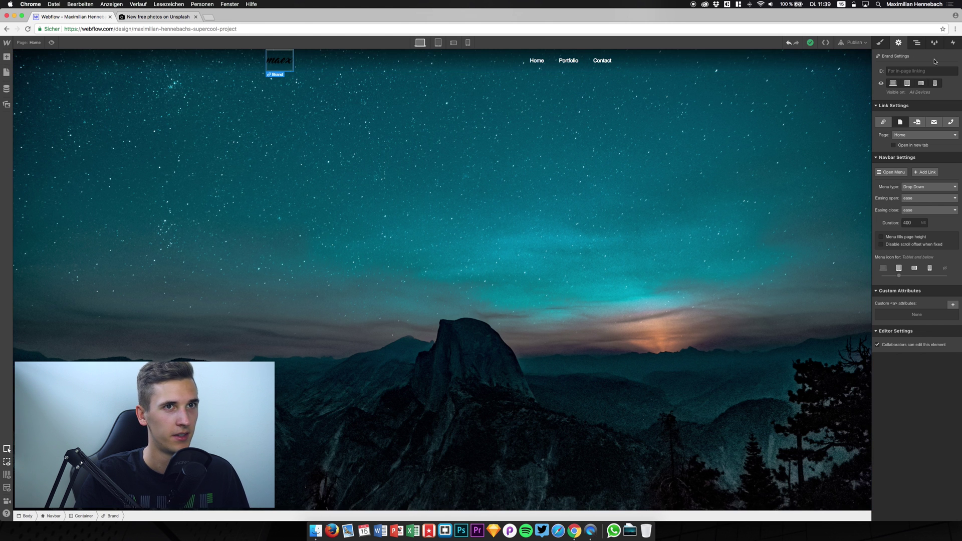
# In the collapsed Navigator tree, add a Section and place it directly below the Navbar
pyautogui.click(916, 43)
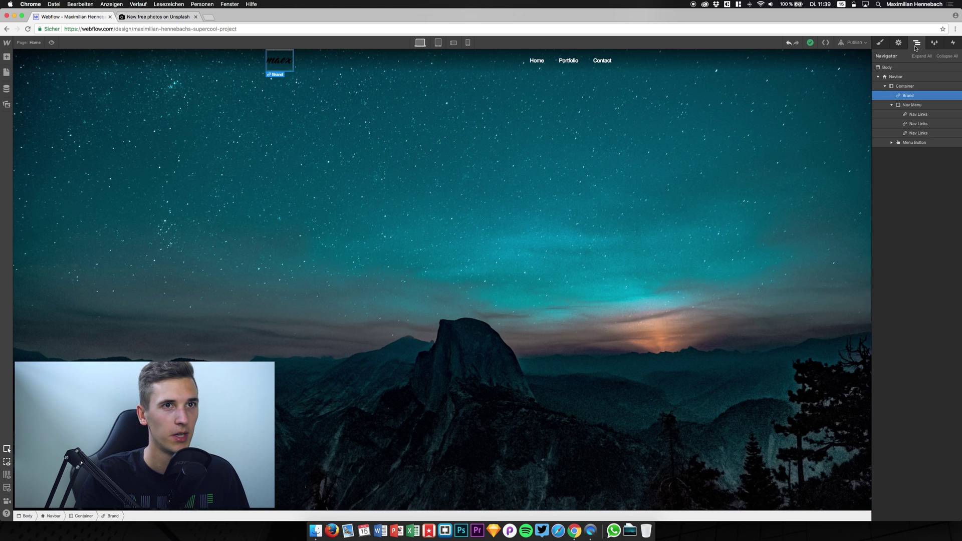
pyautogui.click(885, 86)
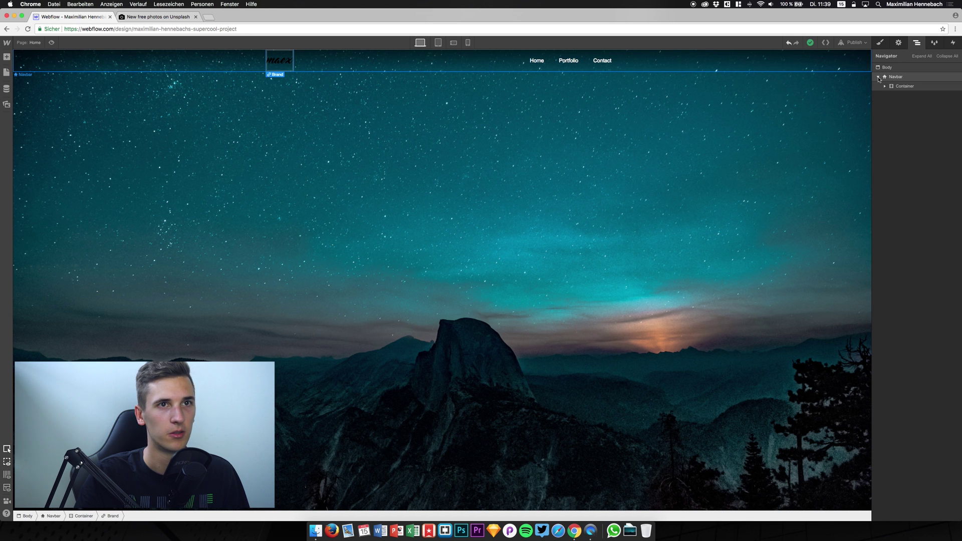
pyautogui.click(878, 78)
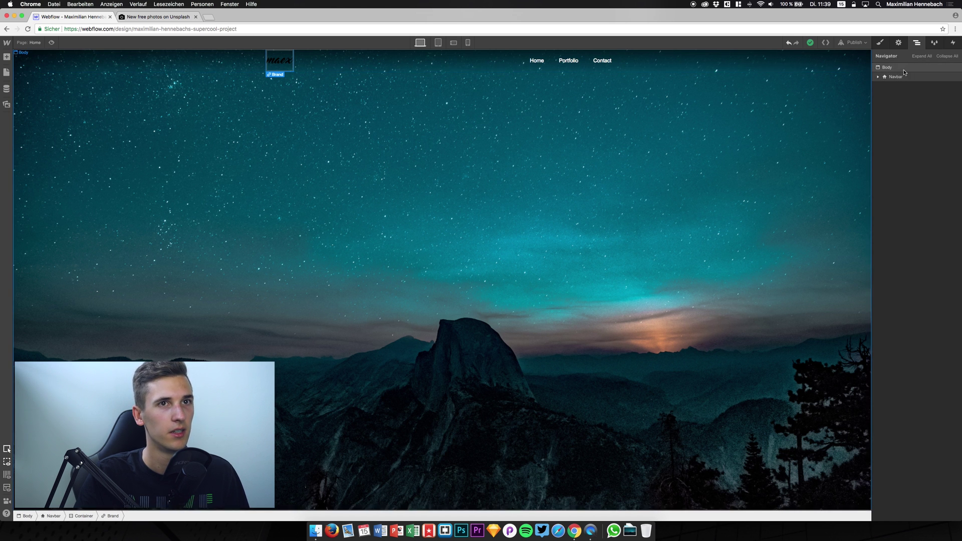
pyautogui.click(6, 58)
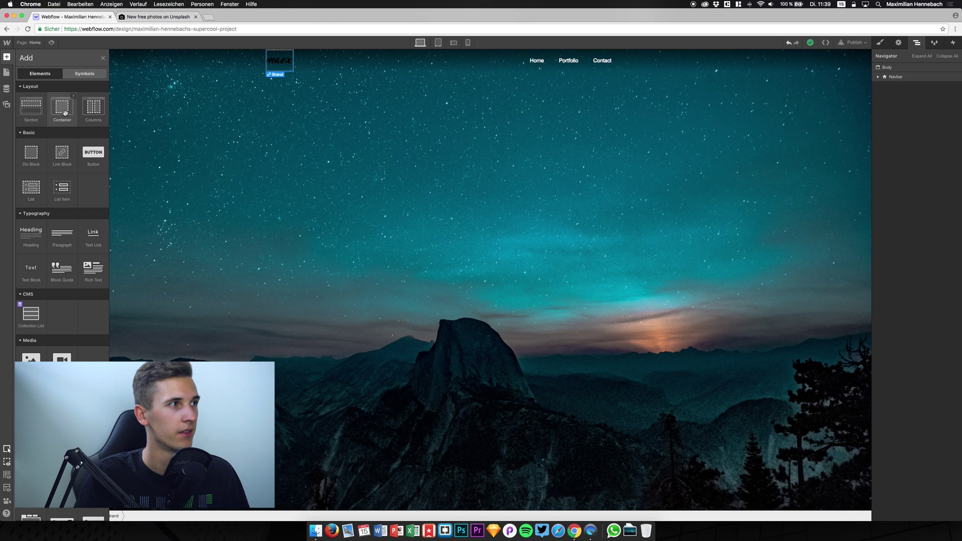
pyautogui.click(29, 117)
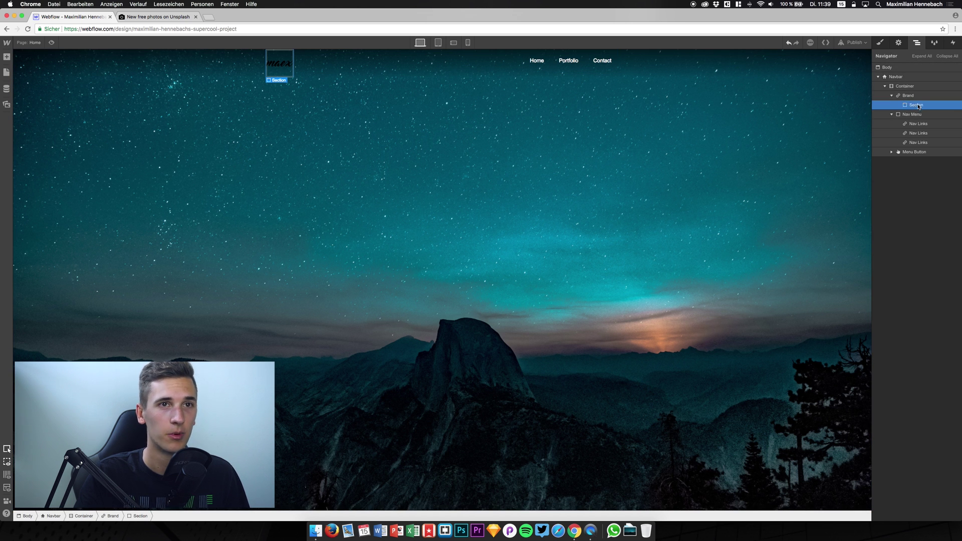
pyautogui.moveTo(920, 106); pyautogui.dragTo(884, 95)
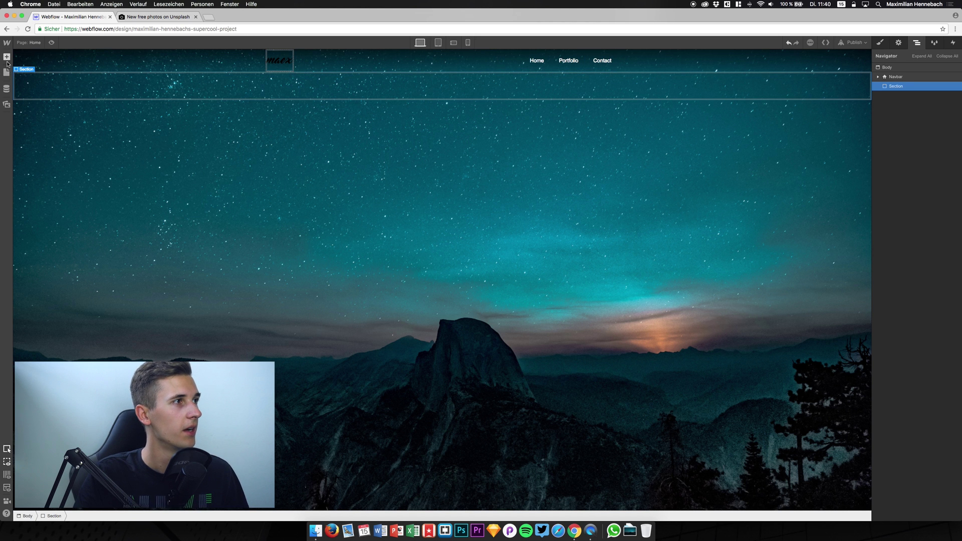
# Place a Container in the Section and add a Heading and a Paragraph inside it
pyautogui.click(6, 57)
pyautogui.moveTo(61, 110); pyautogui.dragTo(175, 92)
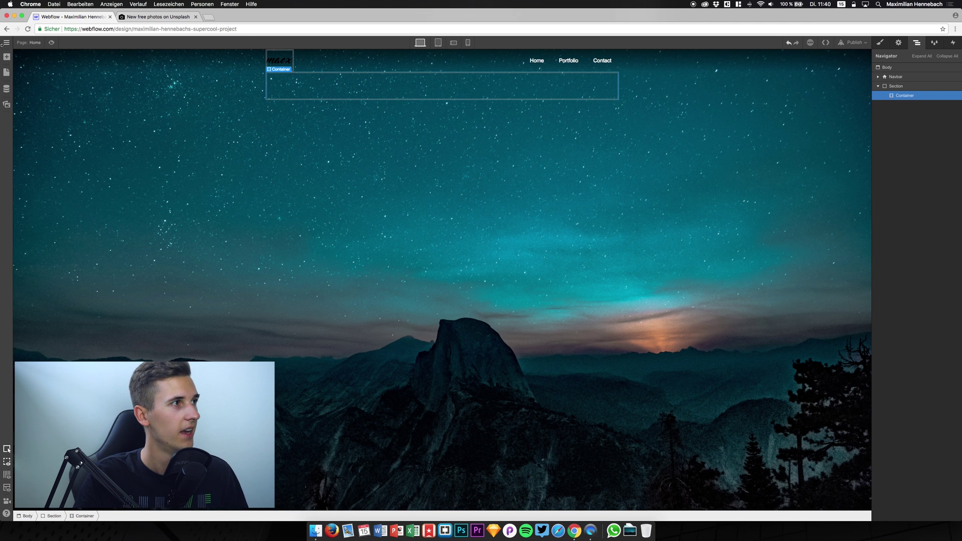
pyautogui.click(6, 57)
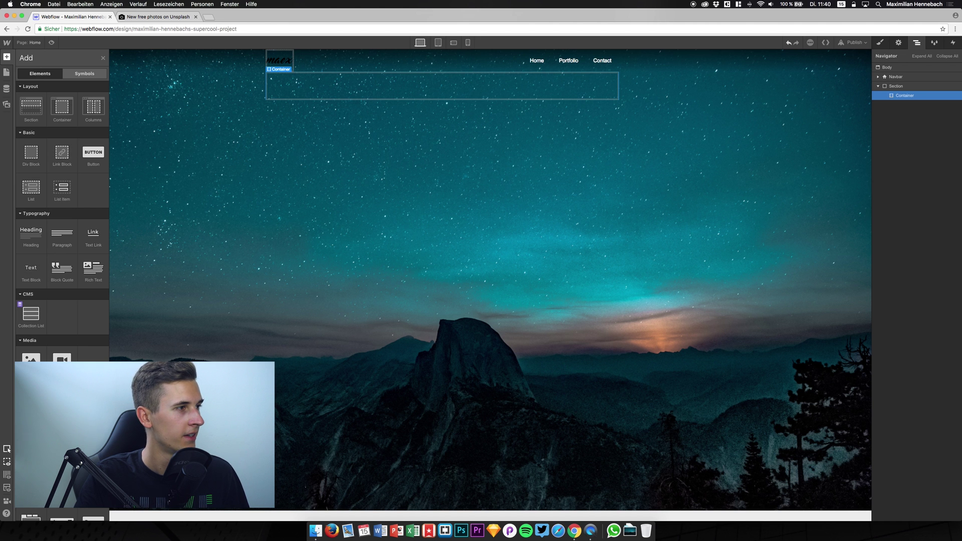
pyautogui.click(26, 233)
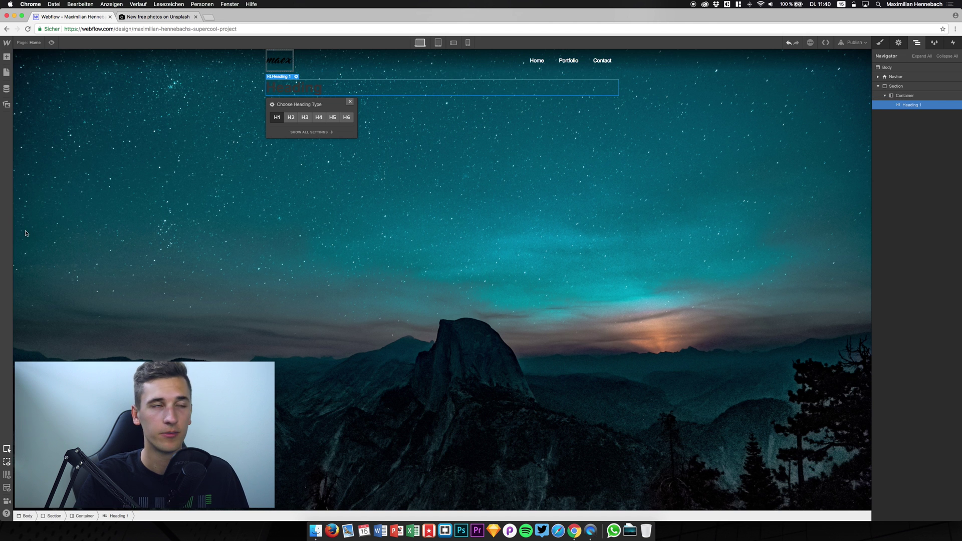
pyautogui.click(6, 56)
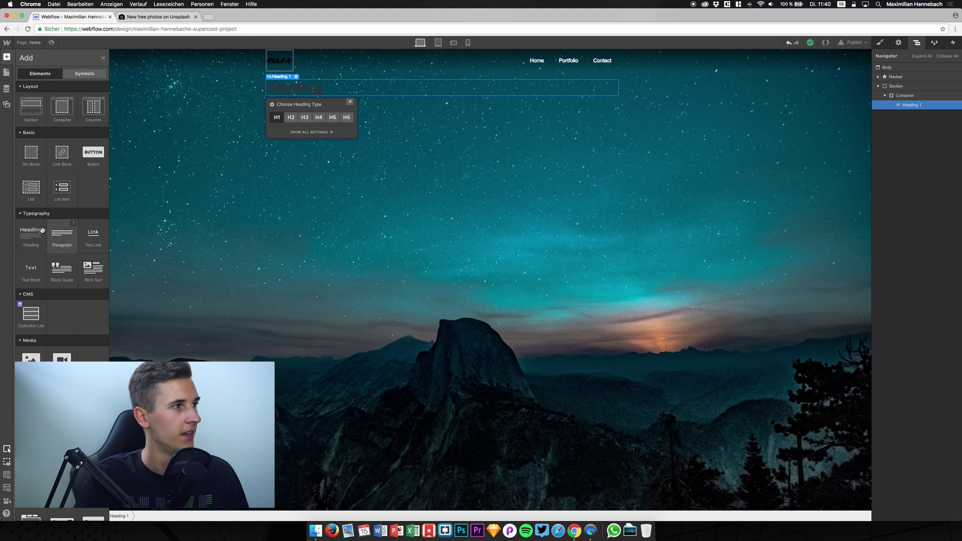
pyautogui.click(54, 239)
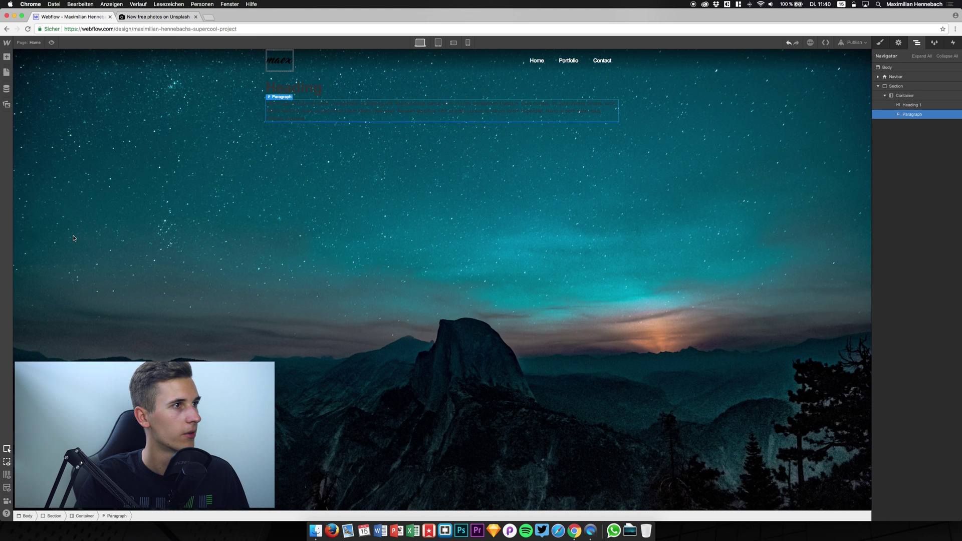
# Add a 'Button Text' button below the paragraph and dismiss its Link Settings
pyautogui.click(7, 56)
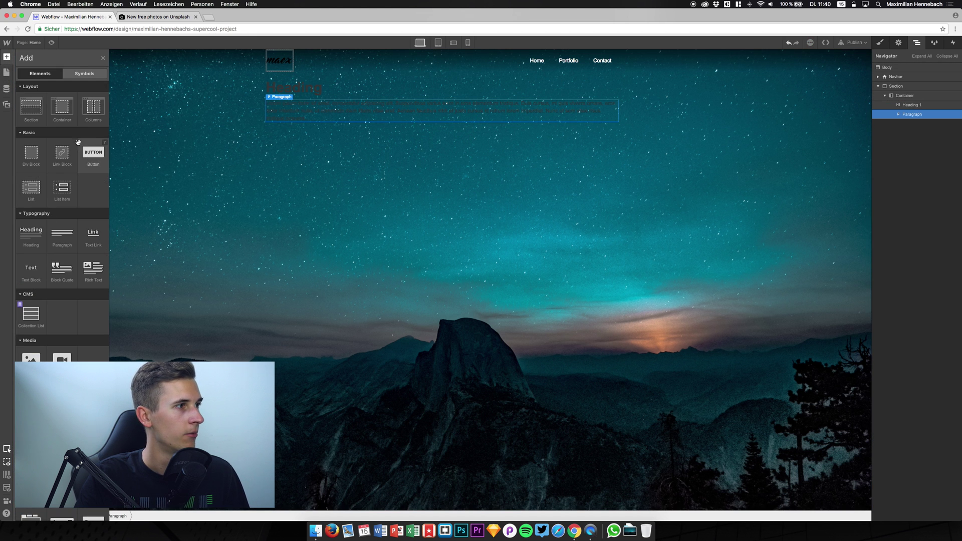
pyautogui.click(93, 152)
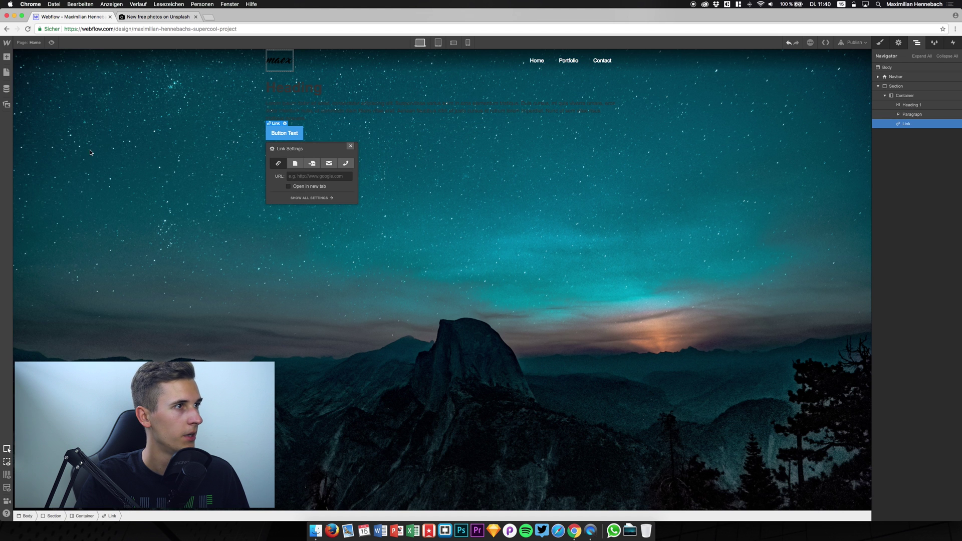
pyautogui.click(6, 57)
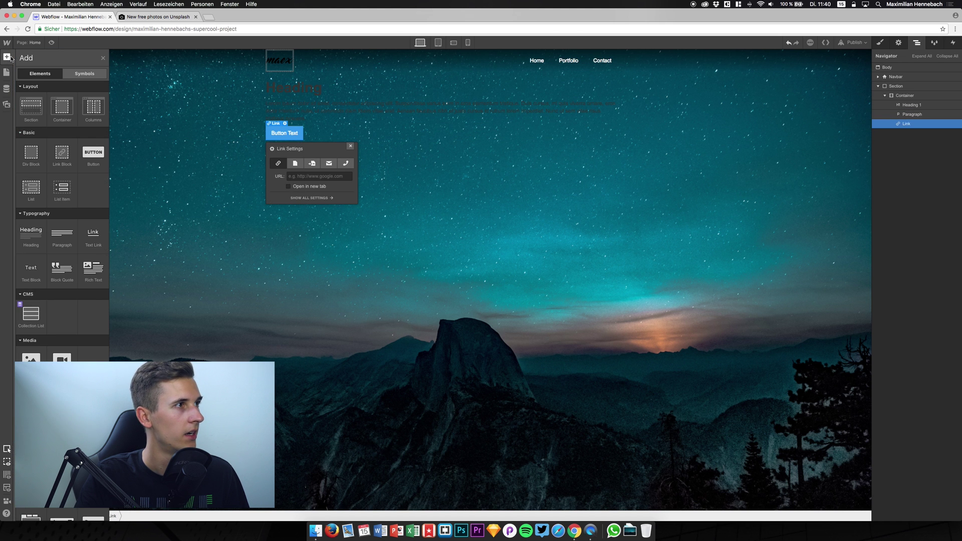
pyautogui.click(103, 59)
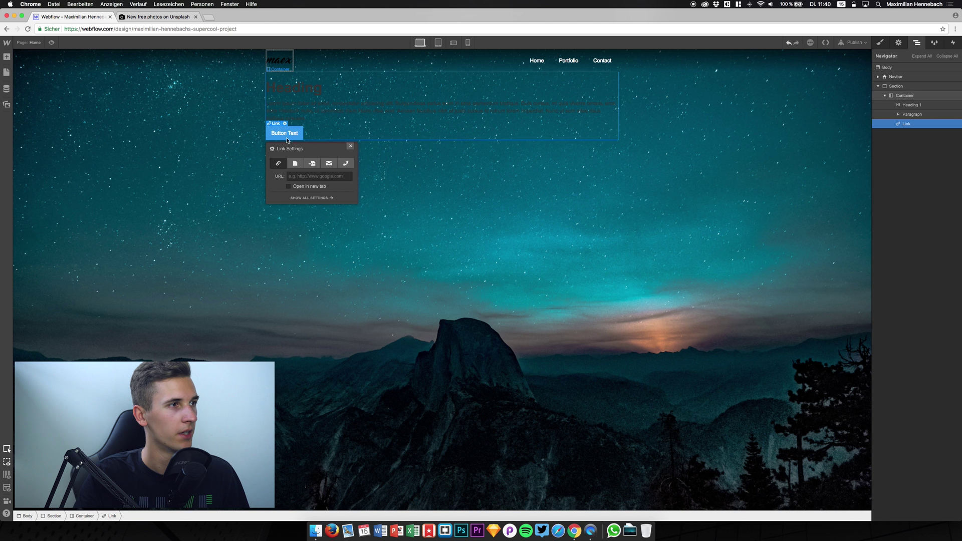
pyautogui.click(350, 145)
pyautogui.click(305, 91)
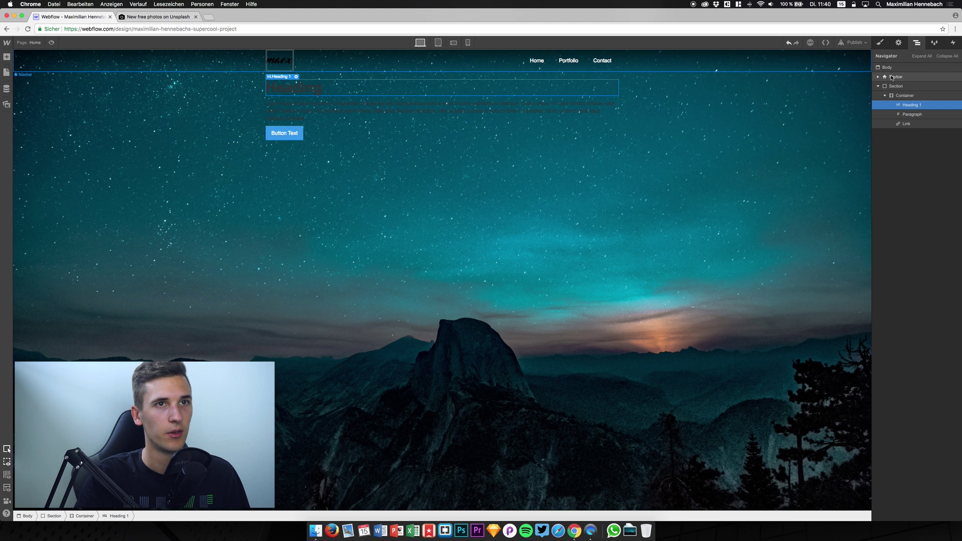
# Set the hero Heading's text colour to white in Typography
pyautogui.click(881, 43)
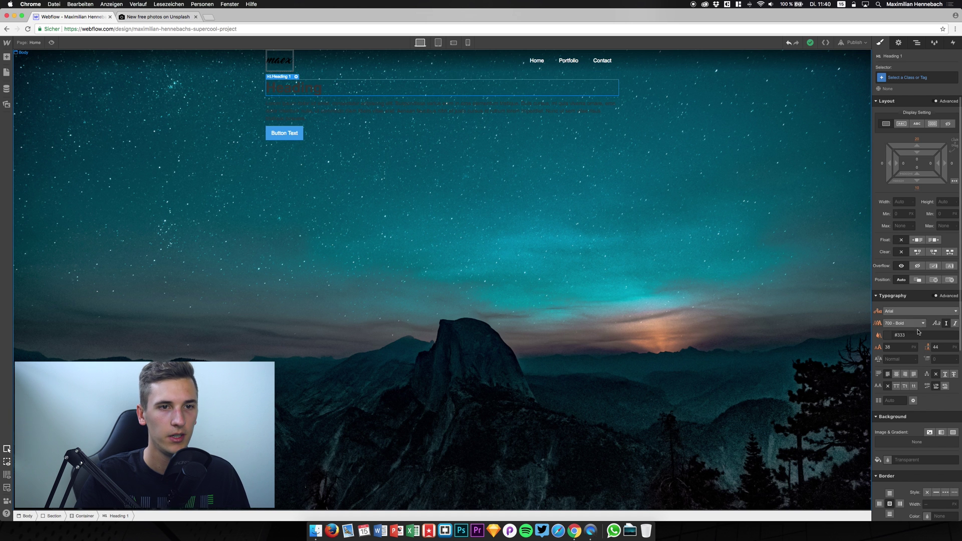
pyautogui.click(890, 337)
pyautogui.write('white')
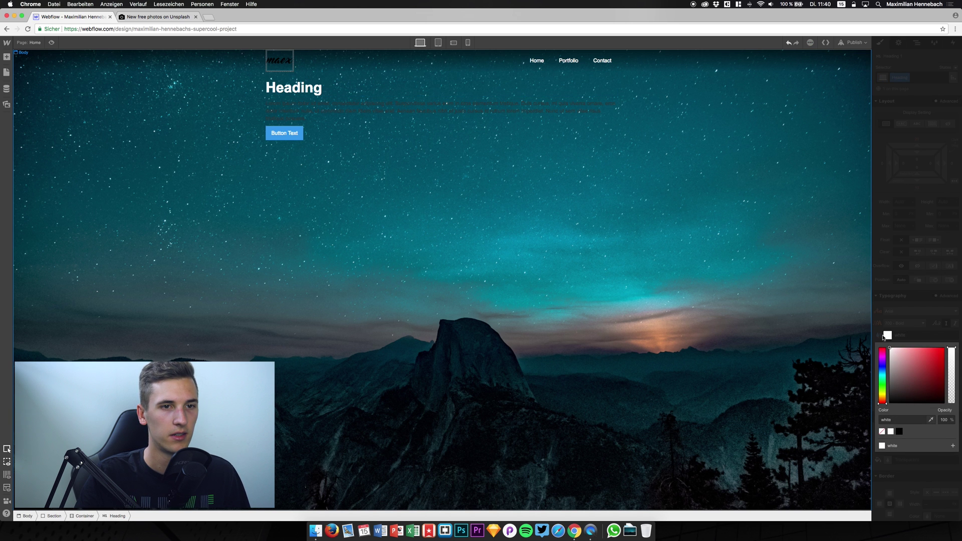
pyautogui.click(888, 335)
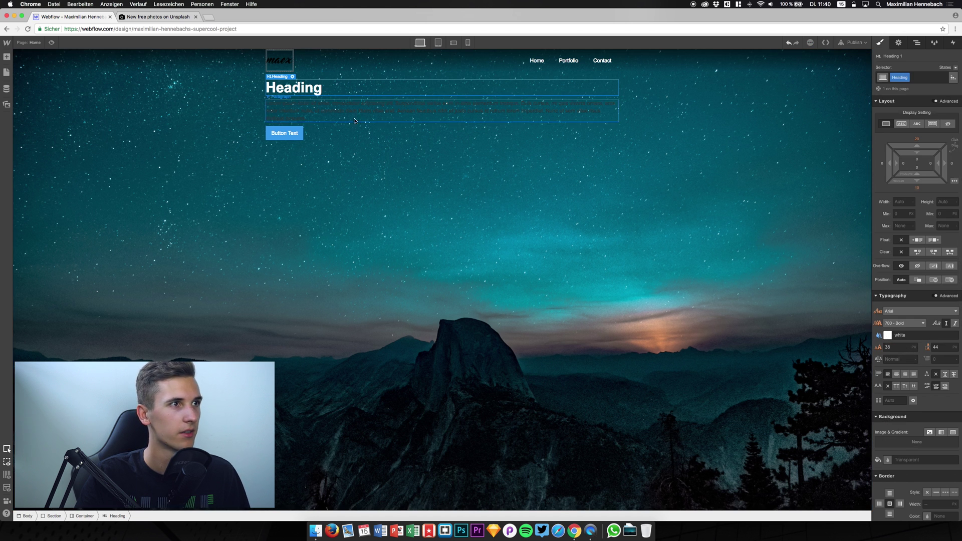
# Make the hero Paragraph text white as well
pyautogui.click(394, 107)
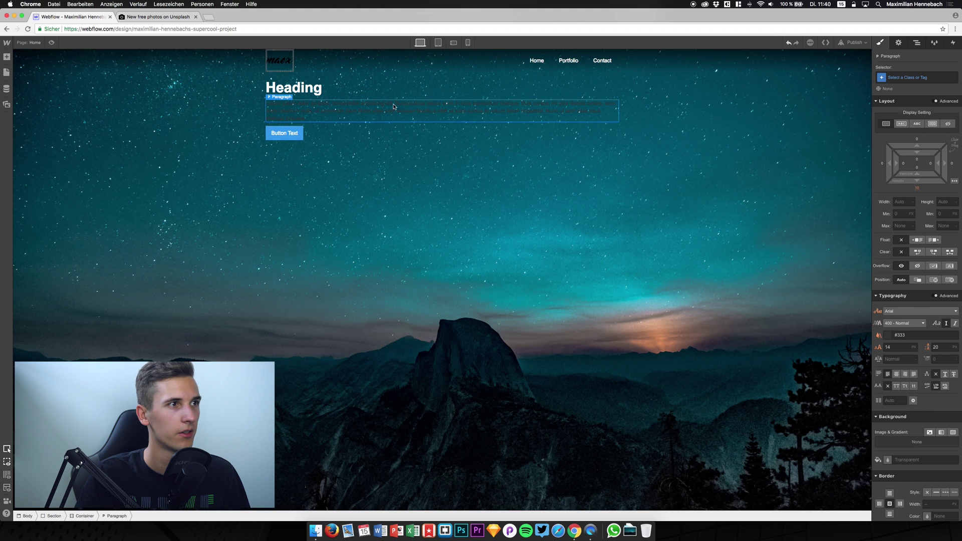
pyautogui.click(888, 335)
pyautogui.moveTo(899, 367); pyautogui.dragTo(915, 378)
pyautogui.click(890, 431)
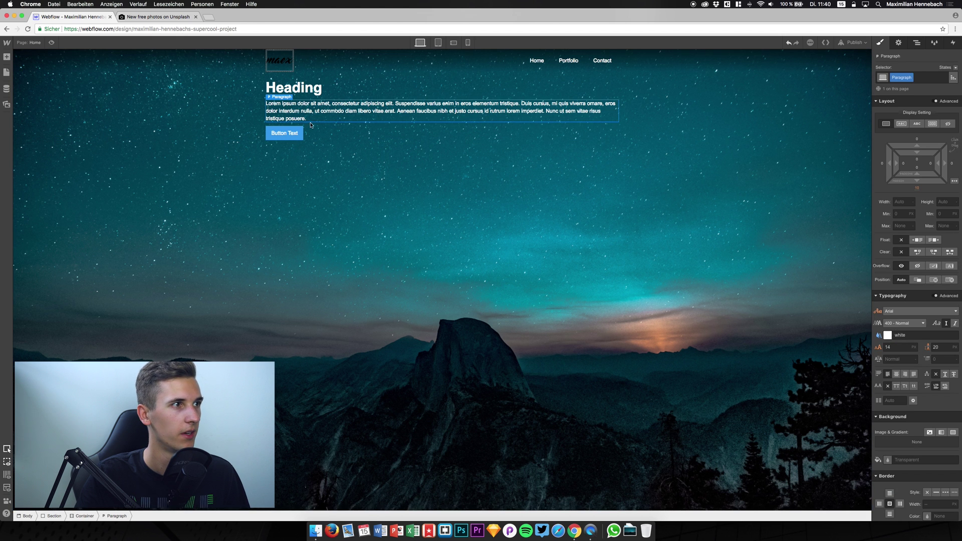
pyautogui.click(285, 134)
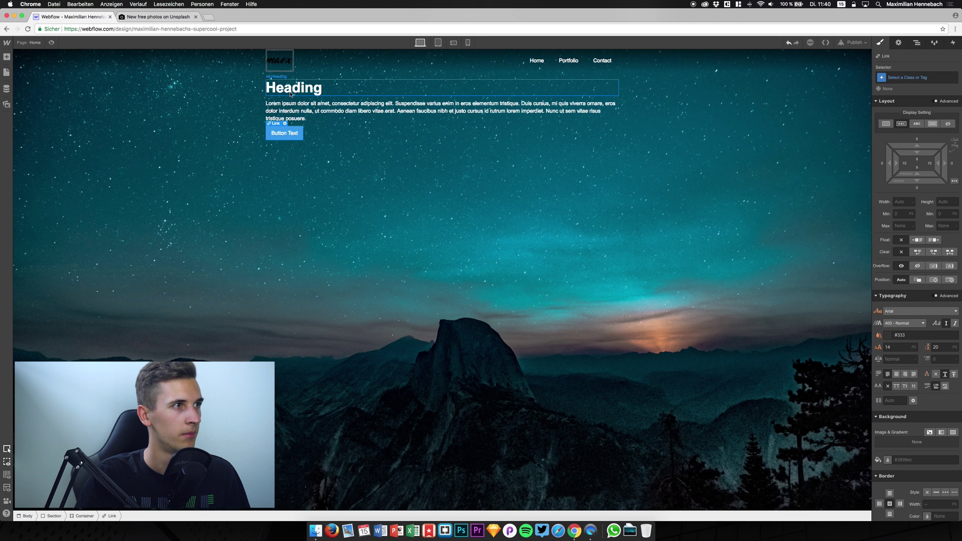
# Add top padding above the Heading and a 7 px top margin above the button
pyautogui.click(322, 90)
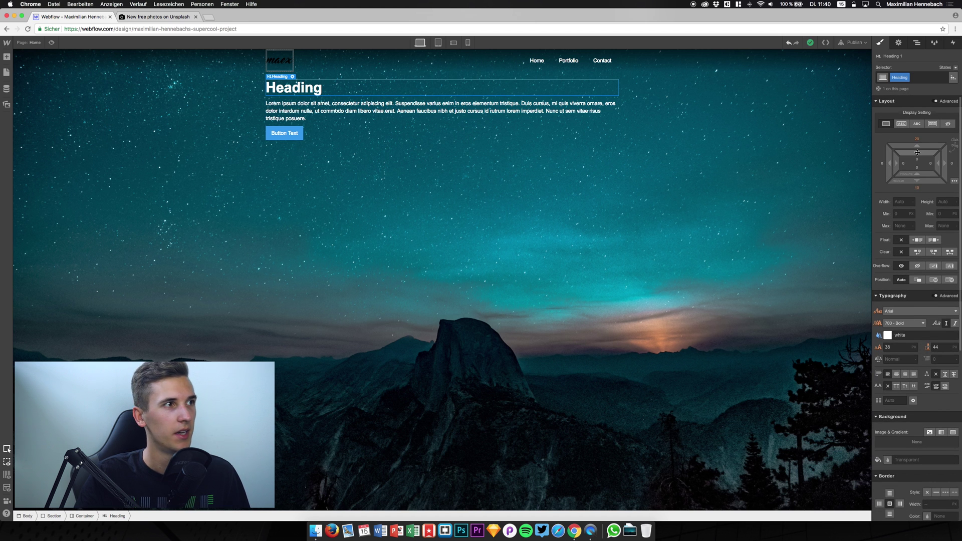
pyautogui.moveTo(916, 153); pyautogui.dragTo(926, 38)
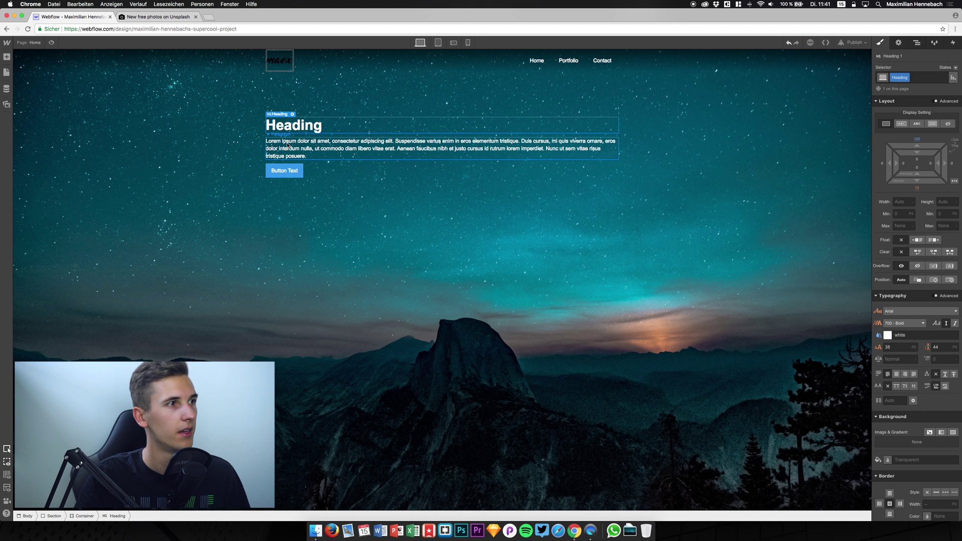
pyautogui.click(285, 172)
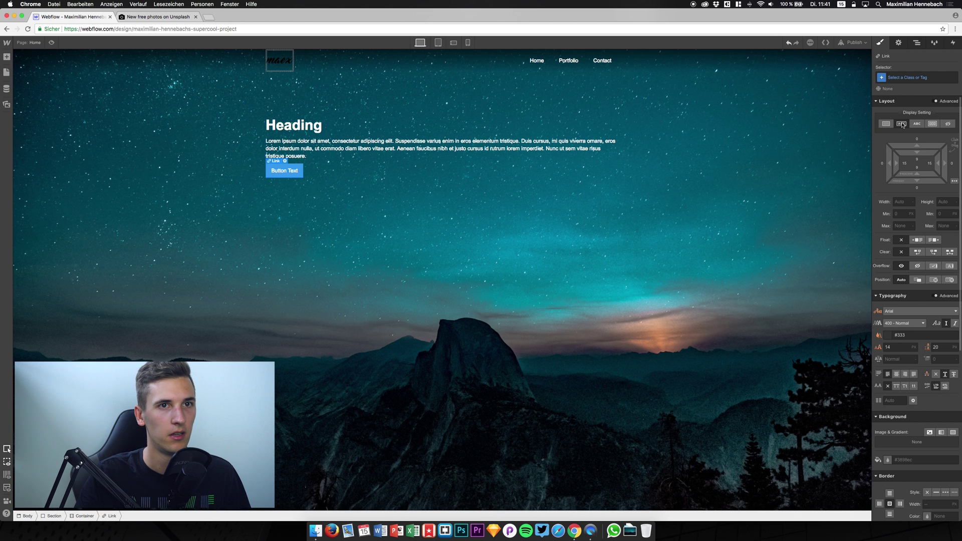
pyautogui.moveTo(919, 146); pyautogui.dragTo(919, 140)
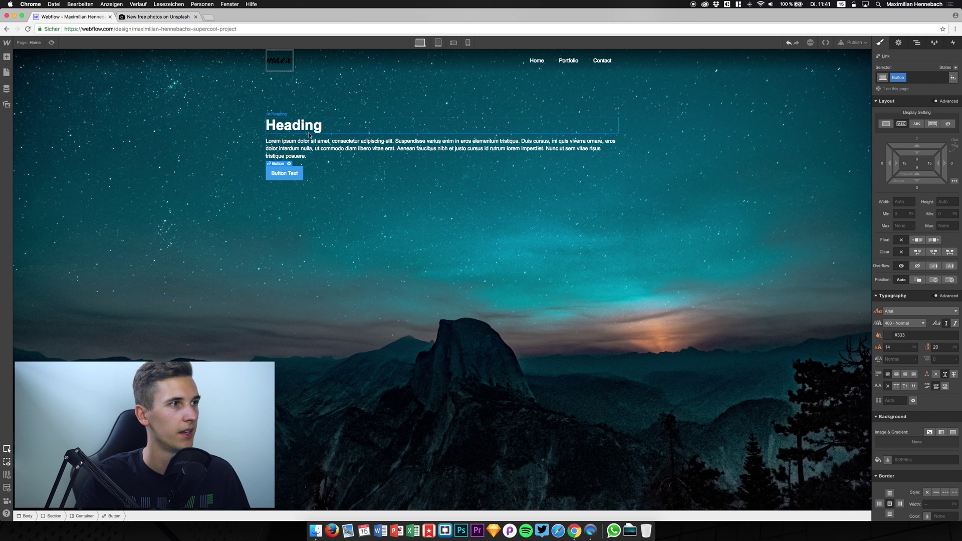
pyautogui.click(288, 146)
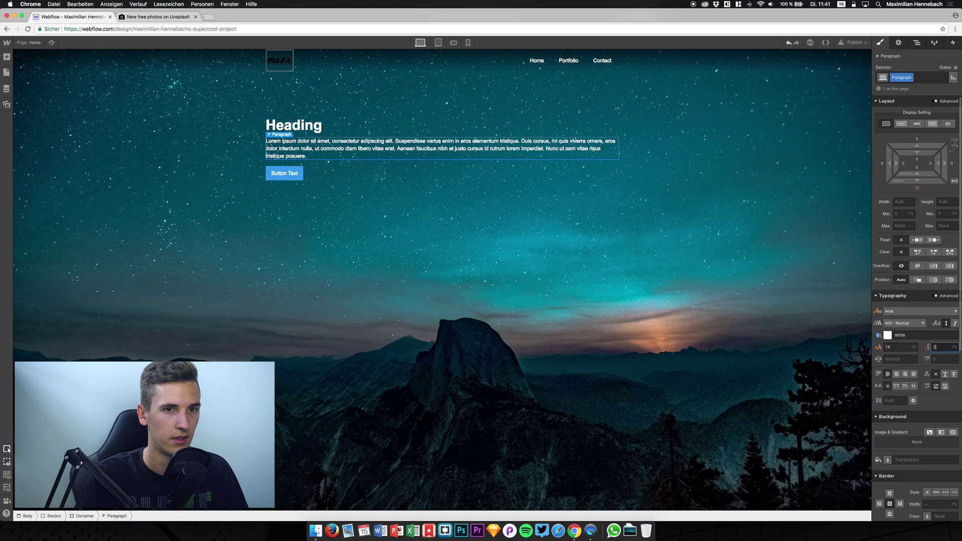
# Set the hero paragraph to 16 px font size with 30 px line height
pyautogui.press('Return')
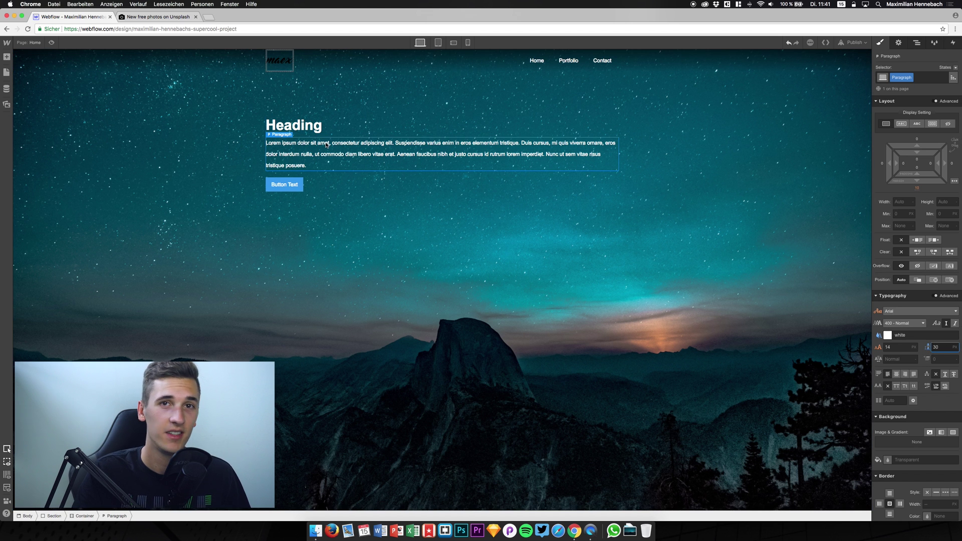
pyautogui.click(892, 347)
pyautogui.press('Return')
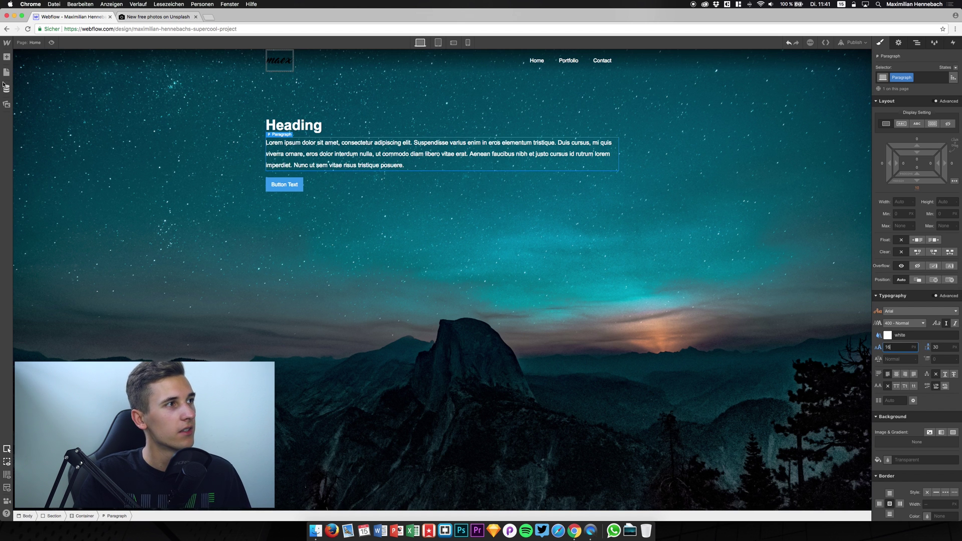
pyautogui.click(6, 57)
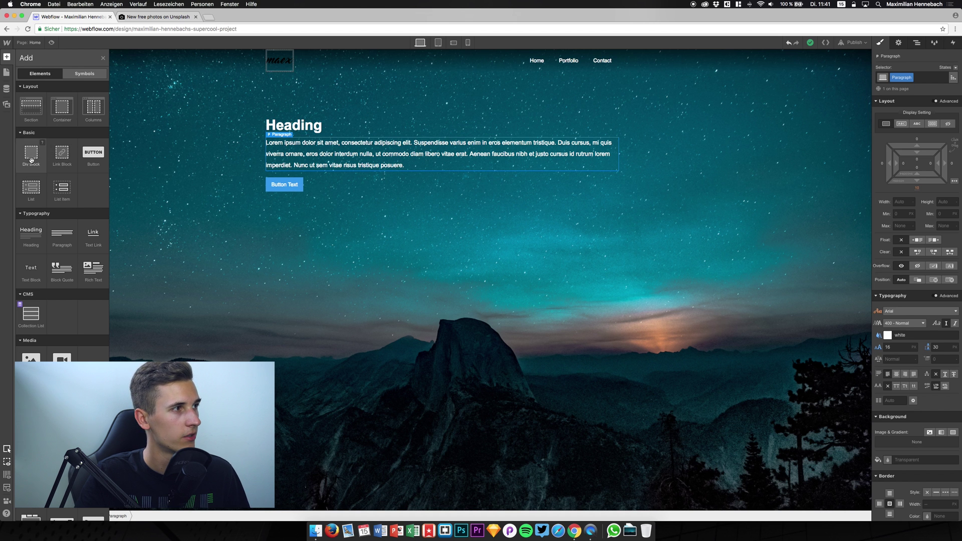
# Insert a Div Block in the Container and move the Heading and Paragraph into it
pyautogui.moveTo(31, 155); pyautogui.dragTo(277, 94)
pyautogui.moveTo(287, 154); pyautogui.dragTo(294, 101)
pyautogui.moveTo(301, 154); pyautogui.dragTo(286, 138)
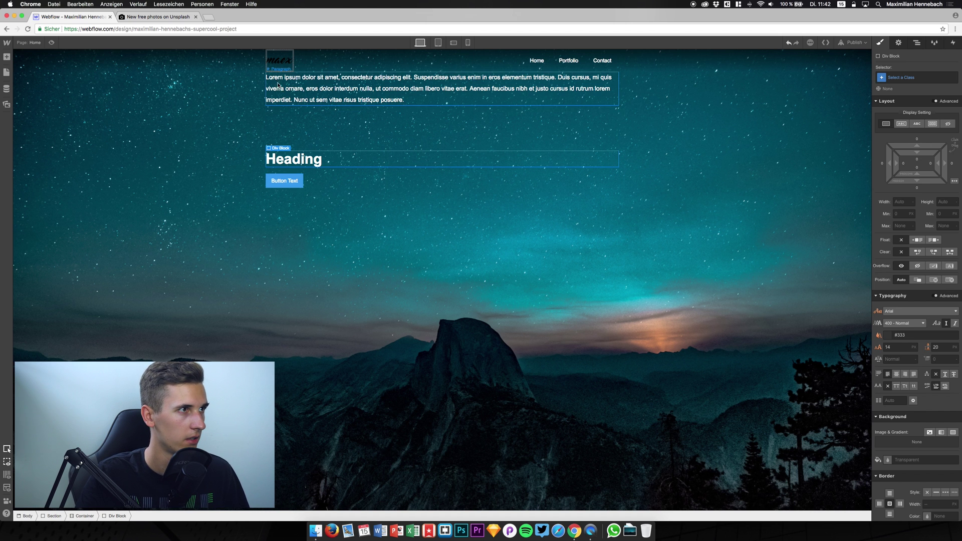
pyautogui.moveTo(279, 84); pyautogui.dragTo(281, 170)
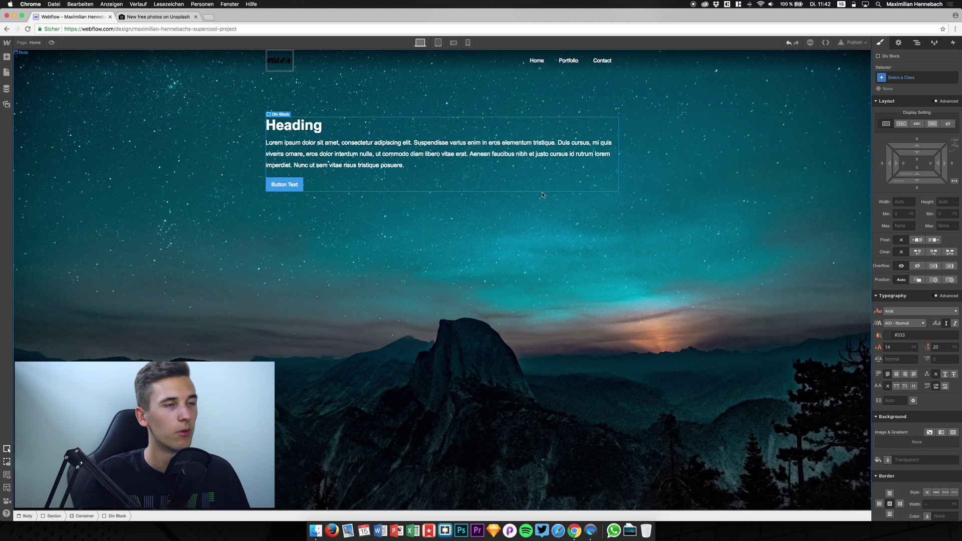
# Give the Div Block a black background lowered to rgba(0, 0, 0, 0.27) opacity
pyautogui.scroll(-3, 910, 389)
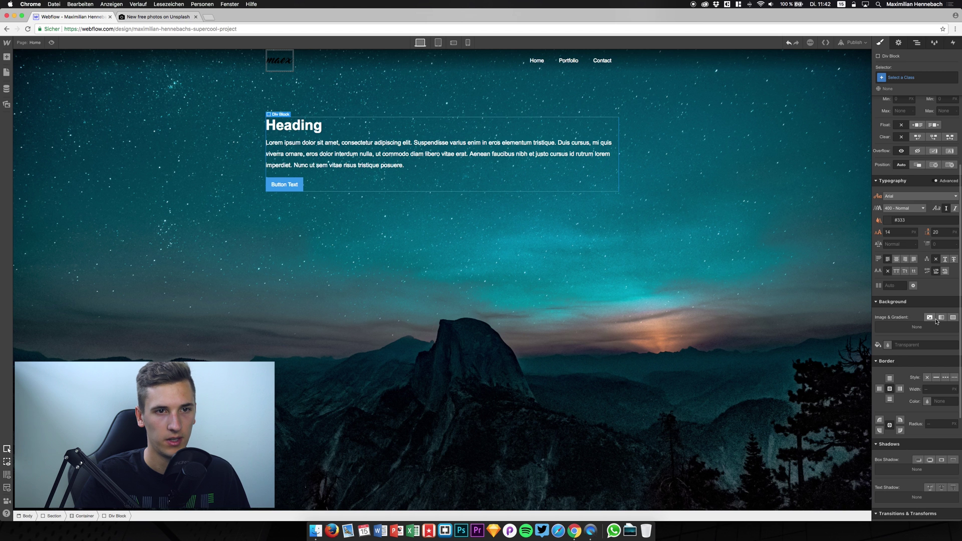
pyautogui.click(887, 344)
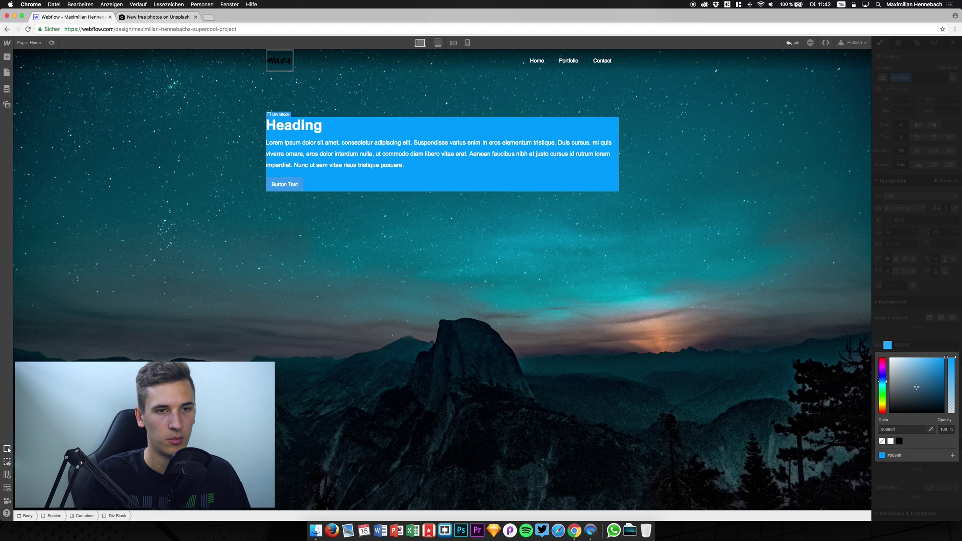
pyautogui.moveTo(907, 376)
pyautogui.mouseDown()
pyautogui.moveTo(877, 354)
pyautogui.moveTo(890, 399)
pyautogui.moveTo(890, 357)
pyautogui.moveTo(883, 428)
pyautogui.mouseUp()
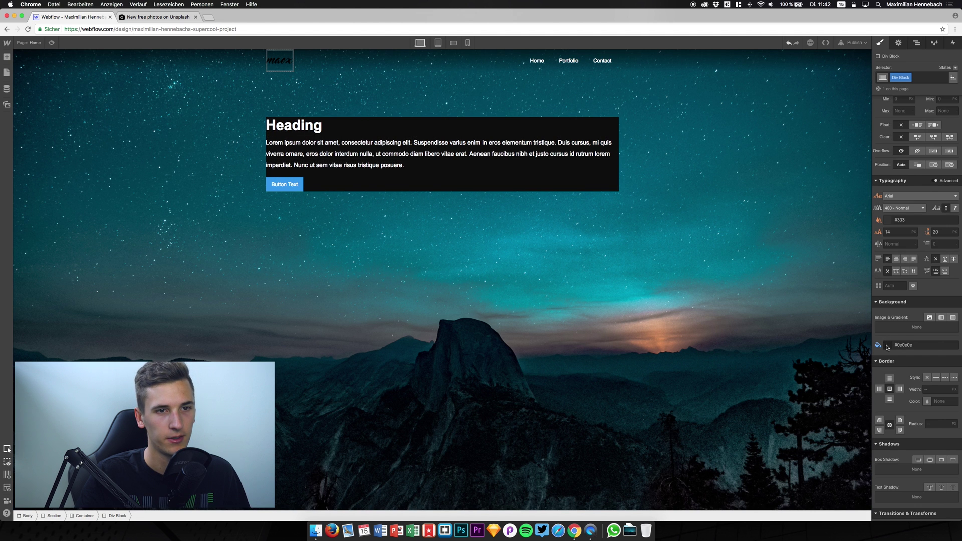
pyautogui.click(886, 346)
pyautogui.click(899, 441)
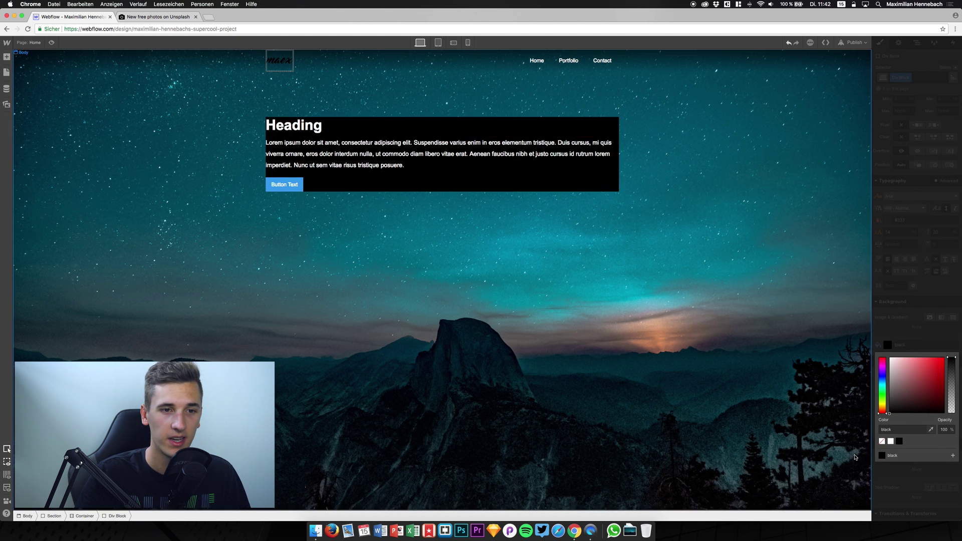
pyautogui.click(943, 427)
pyautogui.moveTo(953, 357); pyautogui.dragTo(949, 397)
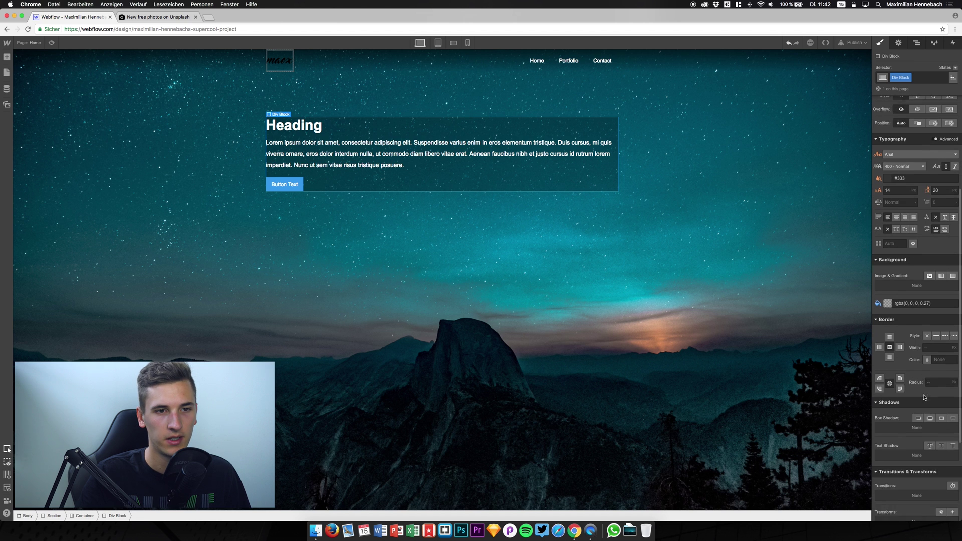
# Give the hero box a black box shadow with blur 30 at 25% opacity, rgba(0, 0, 0, 0.25)
pyautogui.scroll(-1, 924, 398)
pyautogui.click(927, 391)
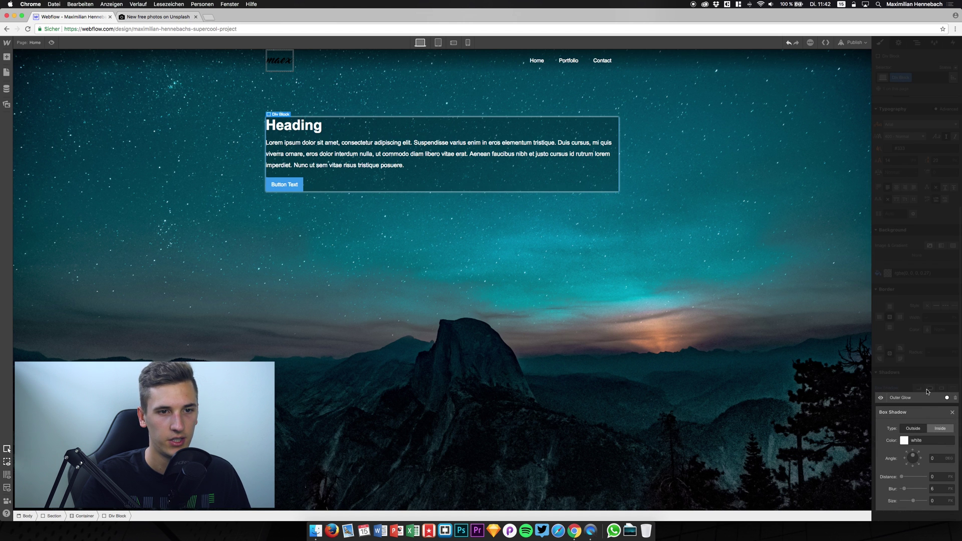
pyautogui.click(903, 440)
pyautogui.click(889, 426)
pyautogui.click(917, 318)
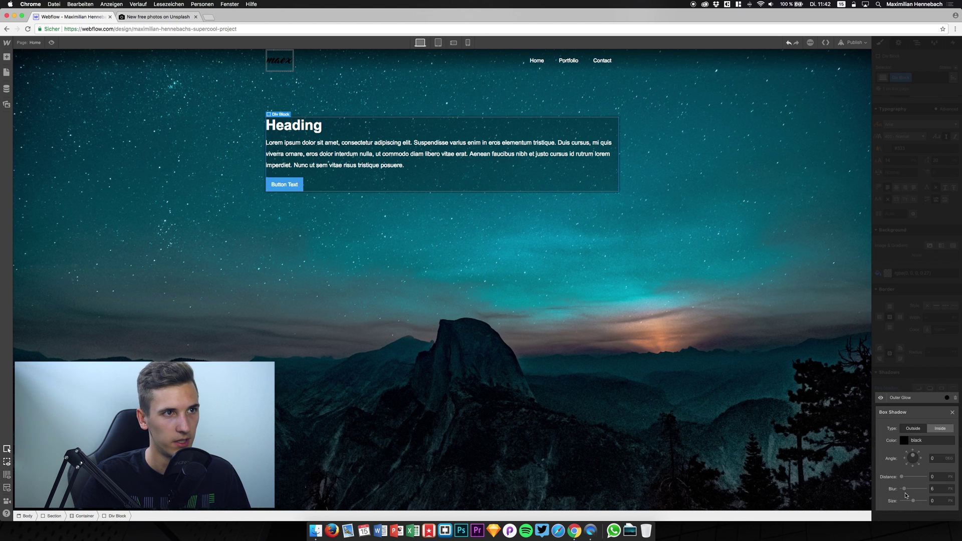
pyautogui.moveTo(905, 489); pyautogui.dragTo(917, 500)
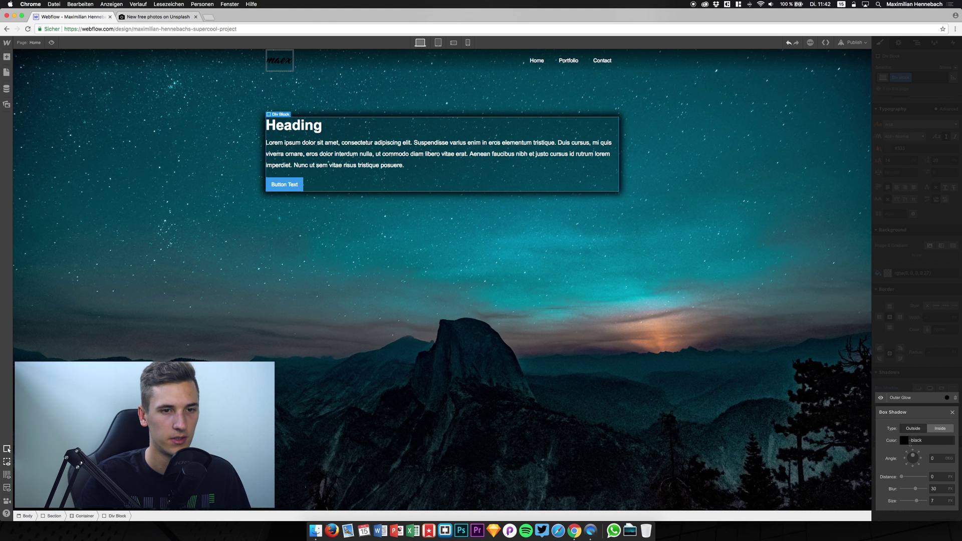
pyautogui.click(903, 440)
pyautogui.moveTo(949, 355); pyautogui.dragTo(948, 372)
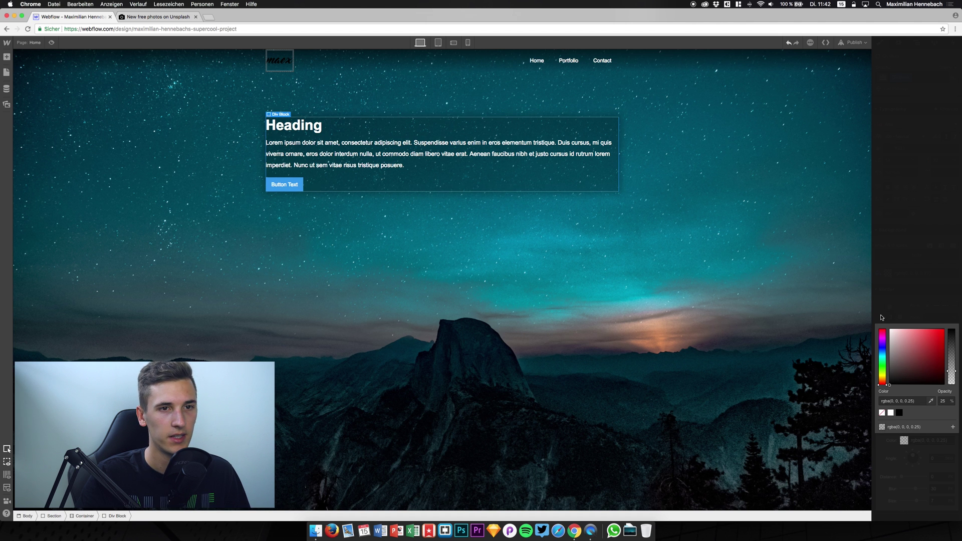
pyautogui.click(918, 426)
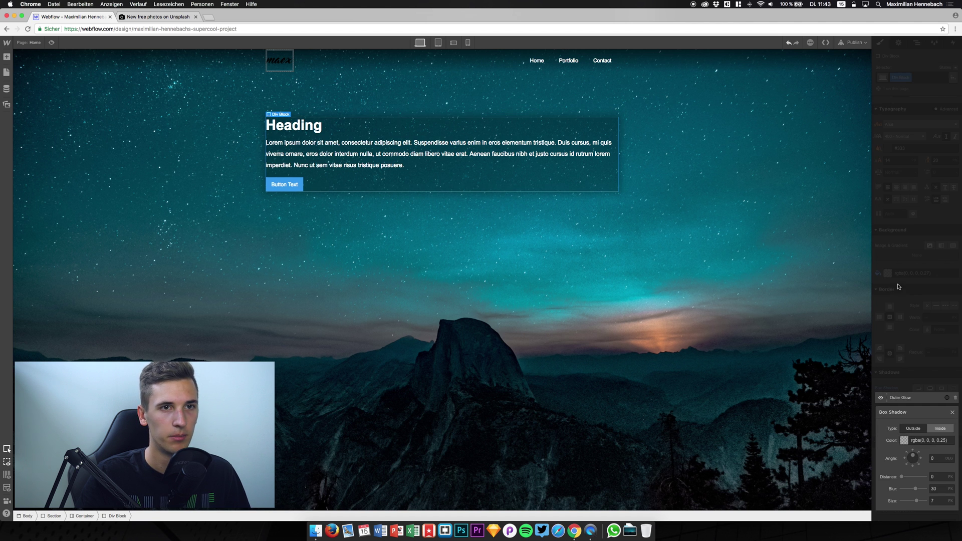
pyautogui.click(952, 412)
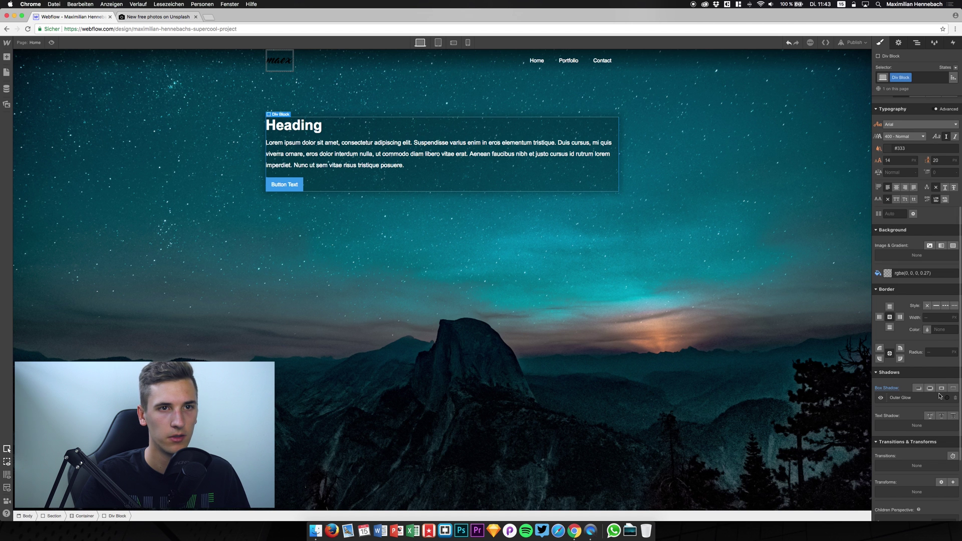
# Change the hero box background from black to white at 59% opacity, rgba(255, 255, 255, 0.59)
pyautogui.click(886, 273)
pyautogui.moveTo(891, 320); pyautogui.dragTo(868, 266)
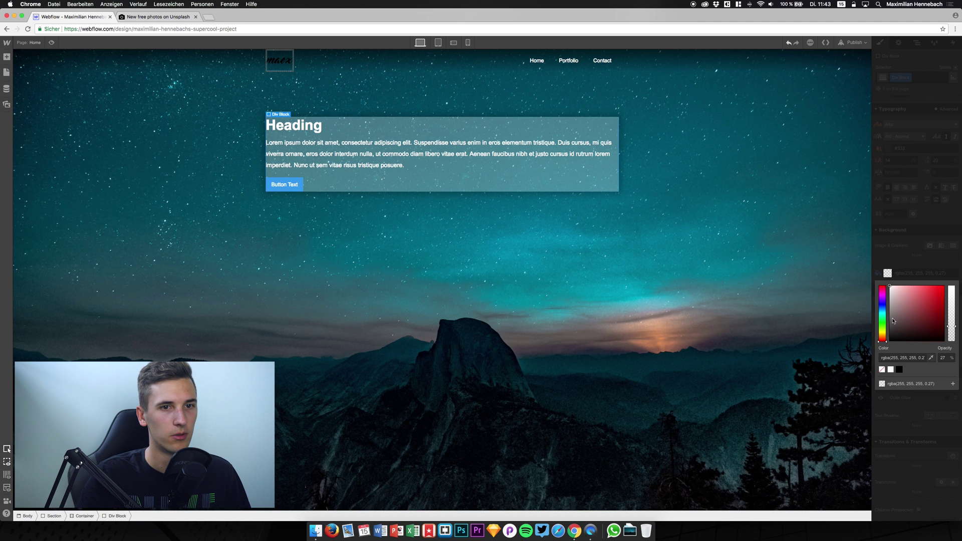
pyautogui.moveTo(956, 328); pyautogui.dragTo(953, 308)
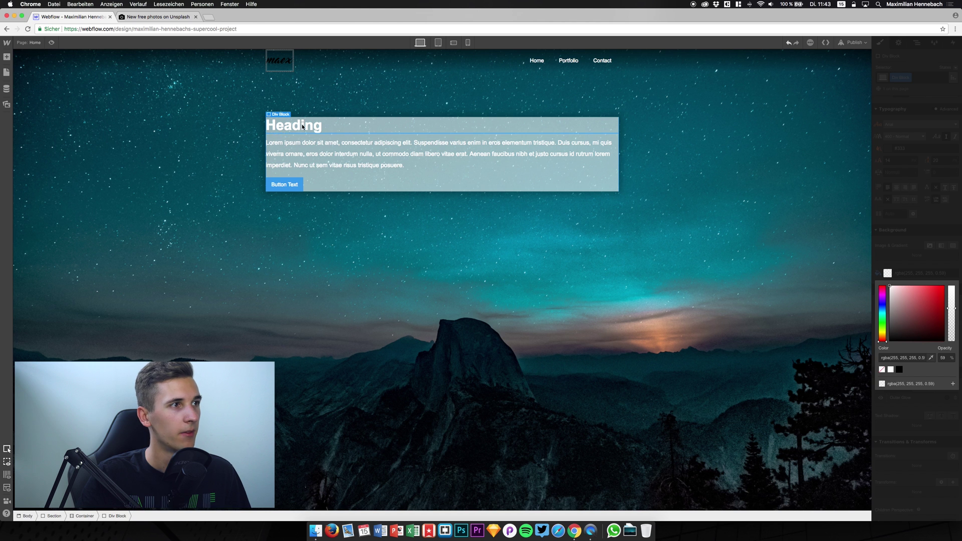
pyautogui.click(901, 348)
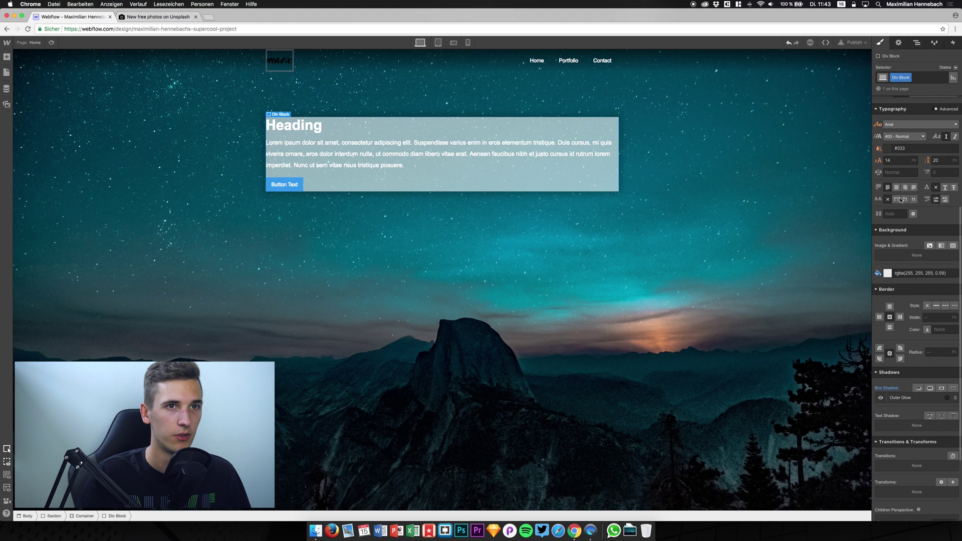
pyautogui.scroll(5, 900, 184)
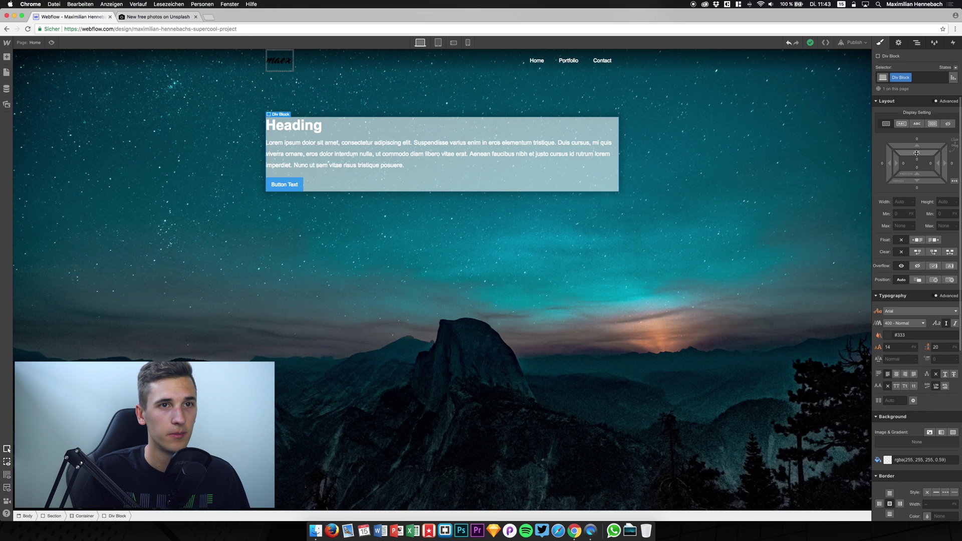
# Add even padding on all four sides of the hero Div Block, starting from 52 px
pyautogui.moveTo(916, 153); pyautogui.dragTo(913, 163)
pyautogui.keyDown('alt'); pyautogui.click(912, 164); pyautogui.keyUp('alt')
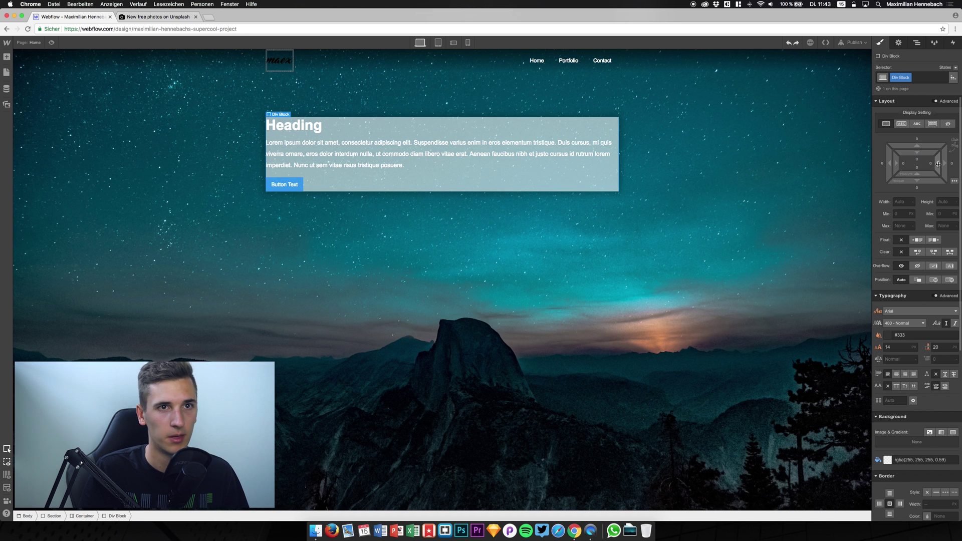
pyautogui.moveTo(938, 164); pyautogui.dragTo(934, 140)
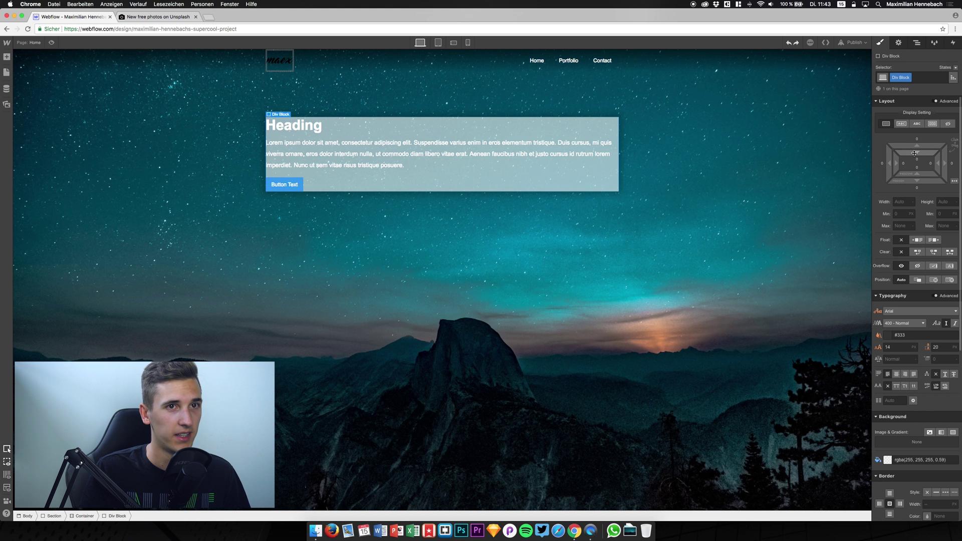
pyautogui.moveTo(914, 153); pyautogui.dragTo(897, 213)
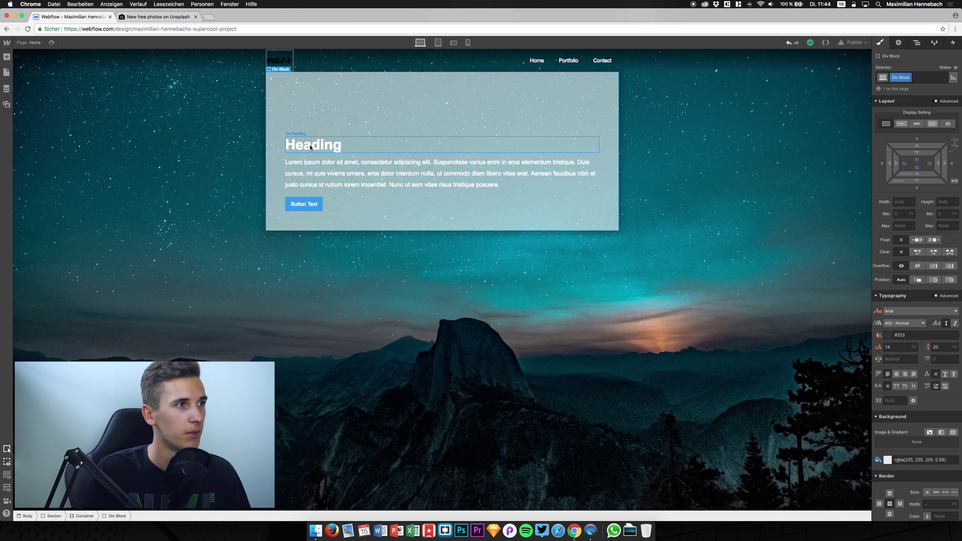
# Set the heading's top margin to 0 and give the hero Div Block a 71 px top margin
pyautogui.click(332, 146)
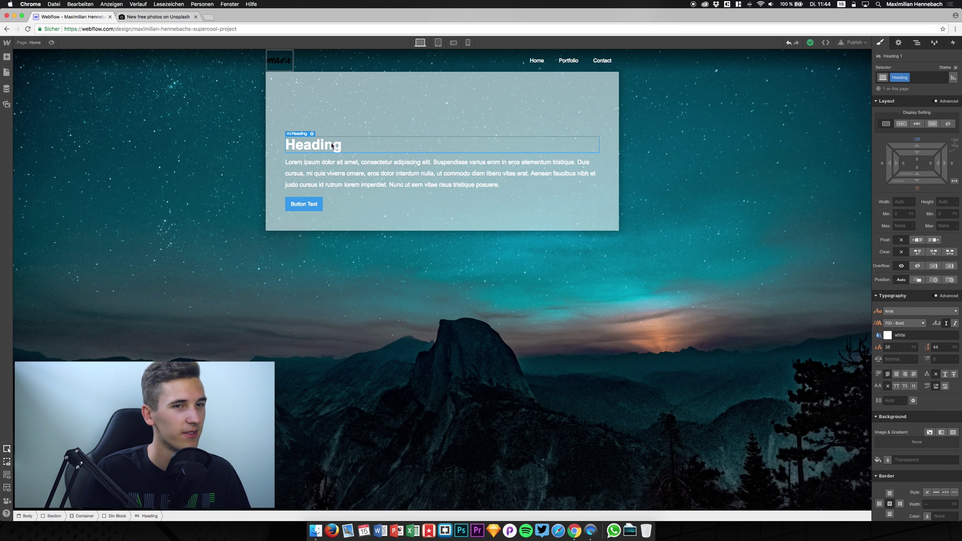
pyautogui.click(920, 142)
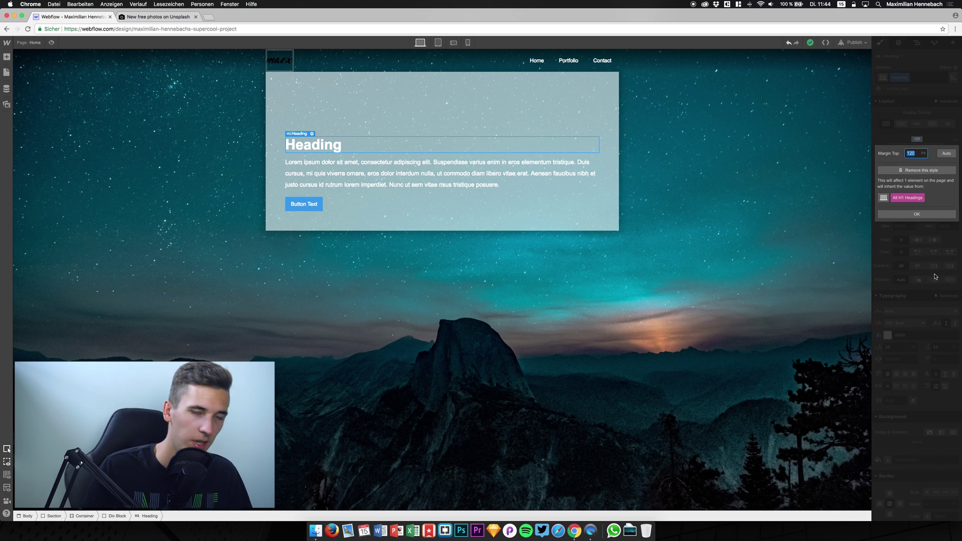
pyautogui.write('0')
pyautogui.press('Return')
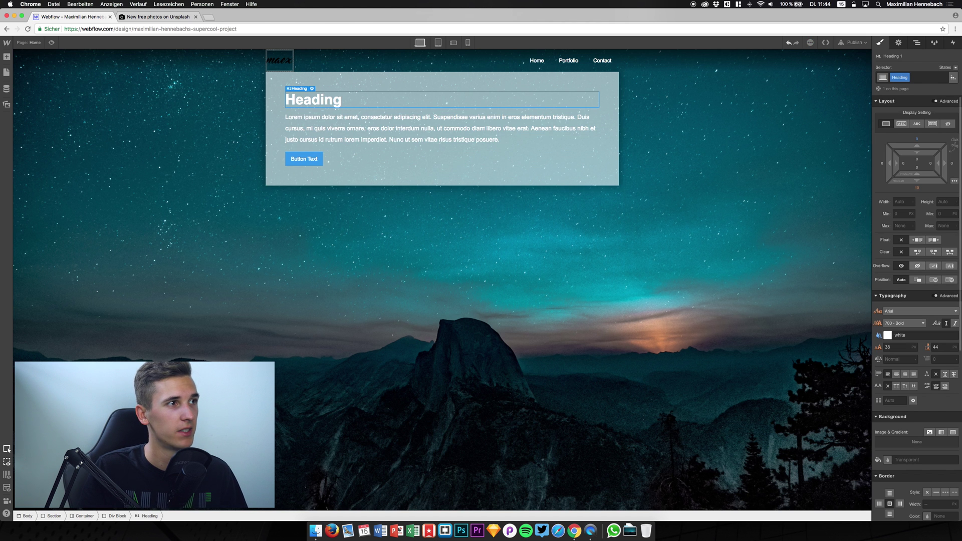
pyautogui.click(462, 77)
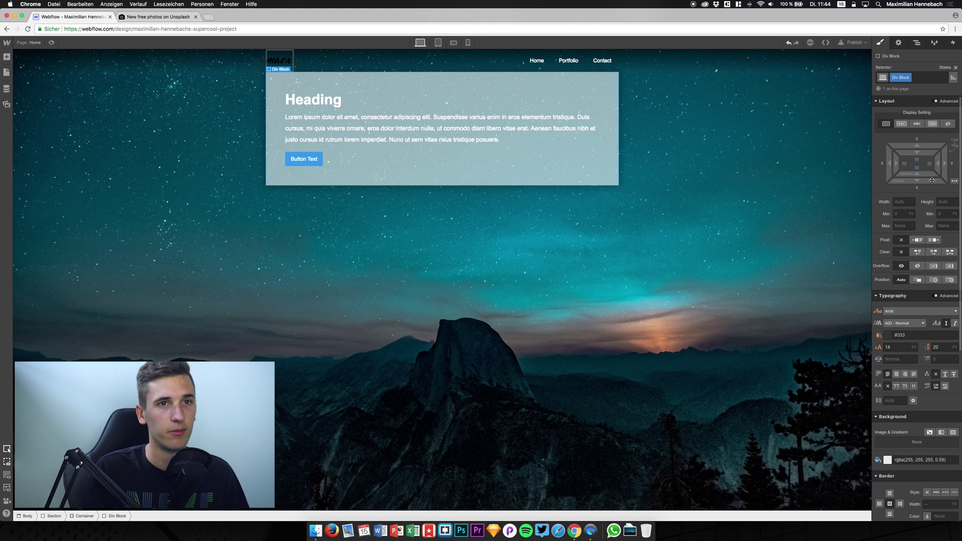
pyautogui.moveTo(924, 145)
pyautogui.mouseDown()
pyautogui.moveTo(903, 131)
pyautogui.moveTo(902, 68)
pyautogui.mouseUp()
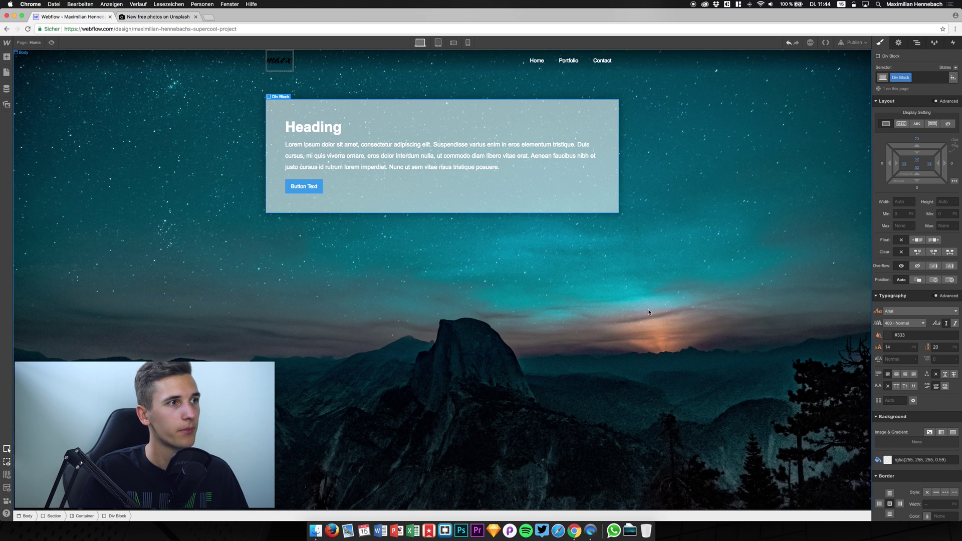
# Set the hero paragraph's text colour to black
pyautogui.click(440, 224)
pyautogui.click(506, 168)
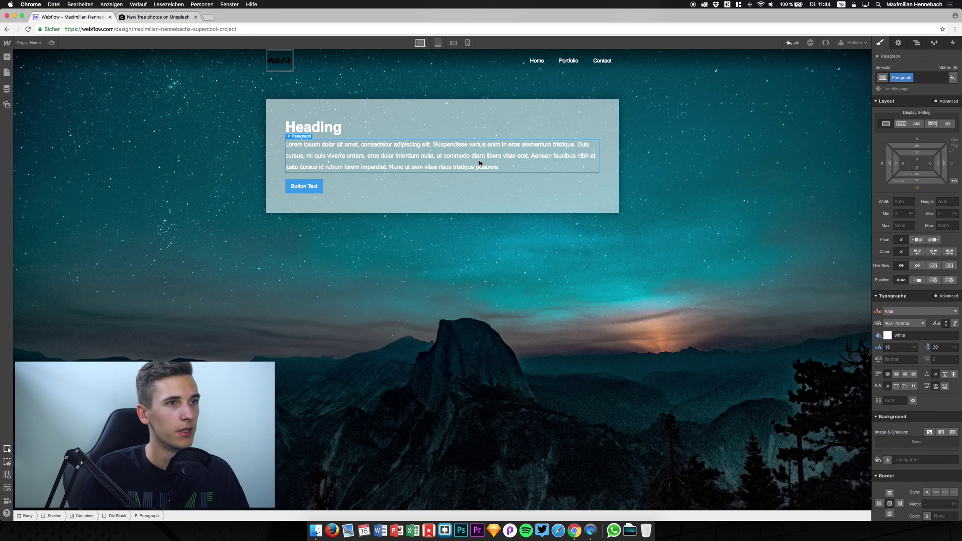
pyautogui.click(887, 334)
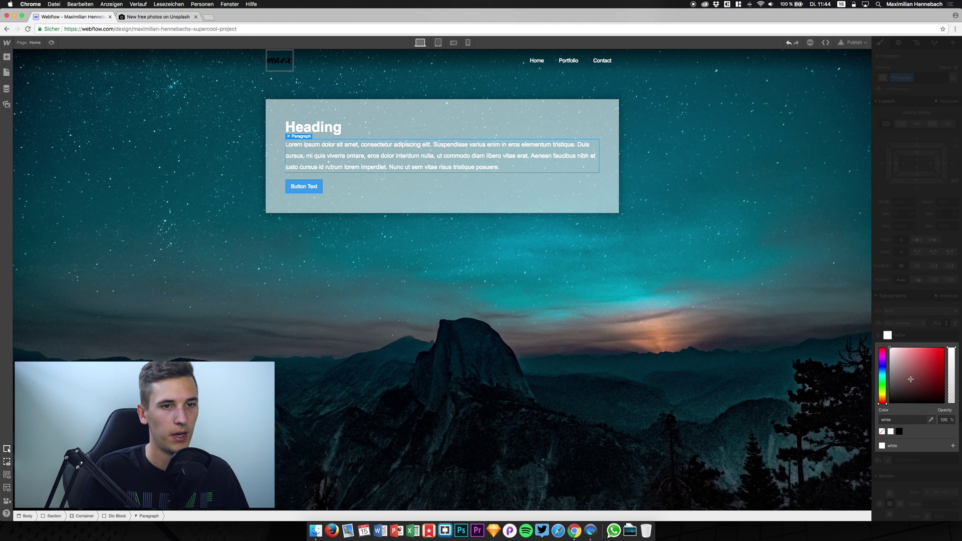
pyautogui.click(899, 431)
# Set the hero heading's text colour to black
pyautogui.click(316, 127)
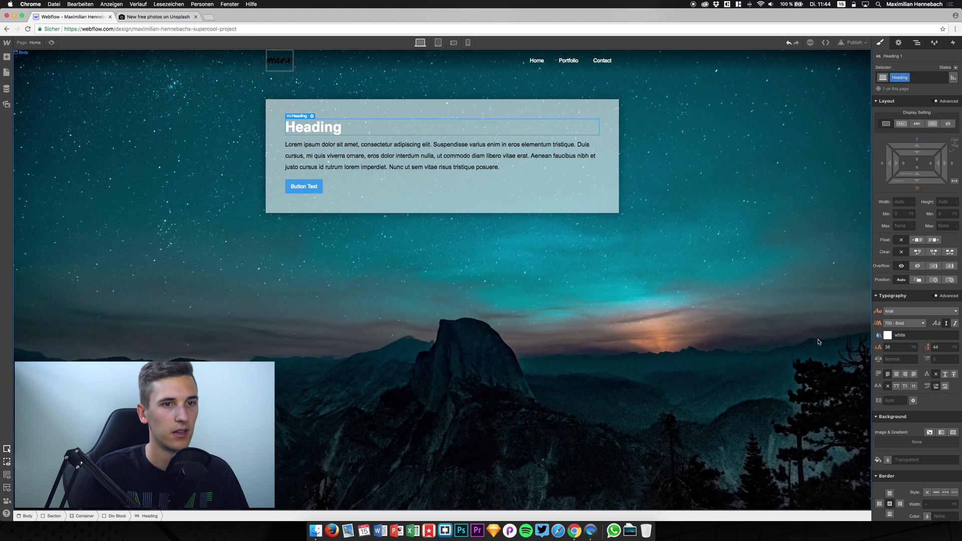
pyautogui.click(887, 335)
pyautogui.click(902, 374)
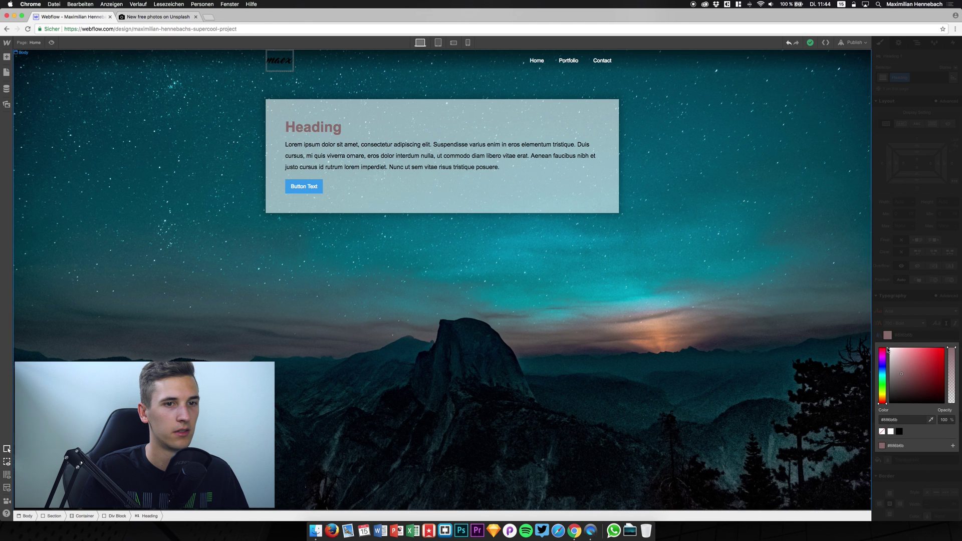
pyautogui.moveTo(933, 403); pyautogui.dragTo(903, 404)
pyautogui.click(811, 345)
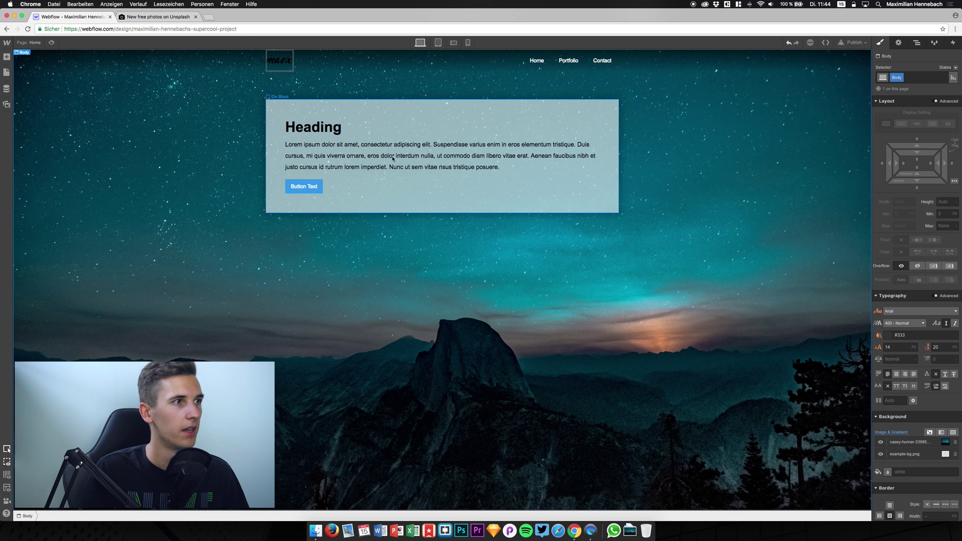
pyautogui.click(300, 188)
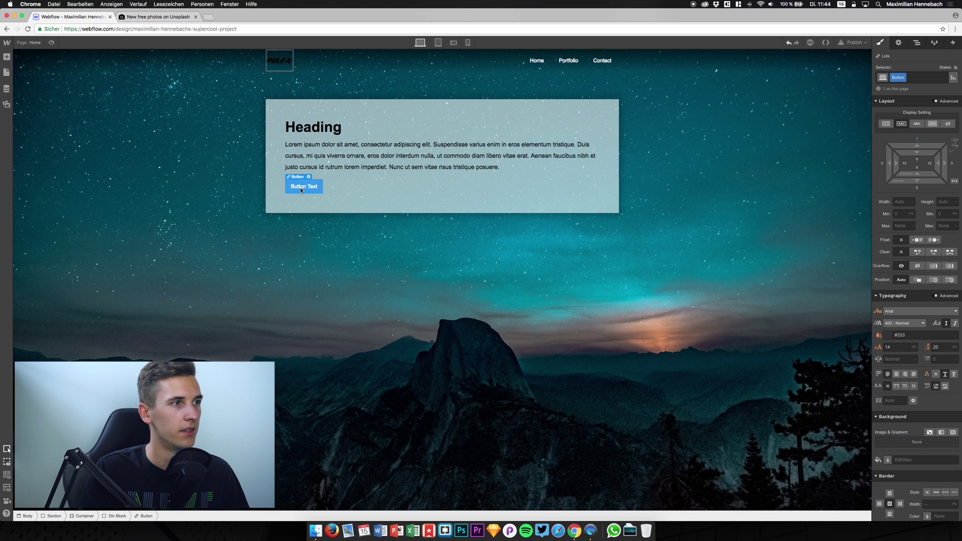
pyautogui.click(719, 267)
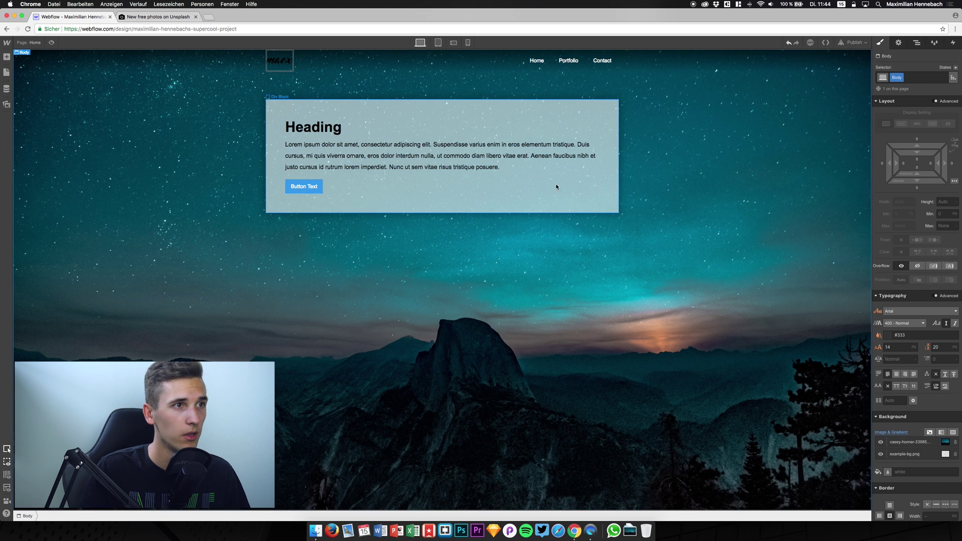